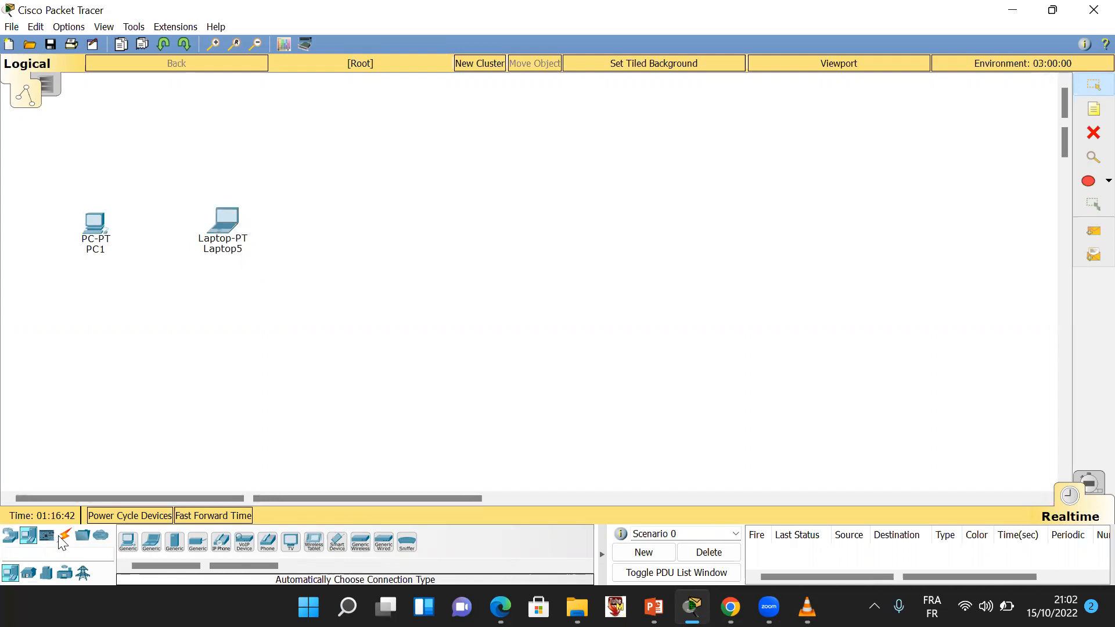
Connect PC1's FastEthernet0 to Laptop5's FastEthernet0 with a Copper Cross-Over cable and adjust Laptop5's position slightly
left_click(65, 543)
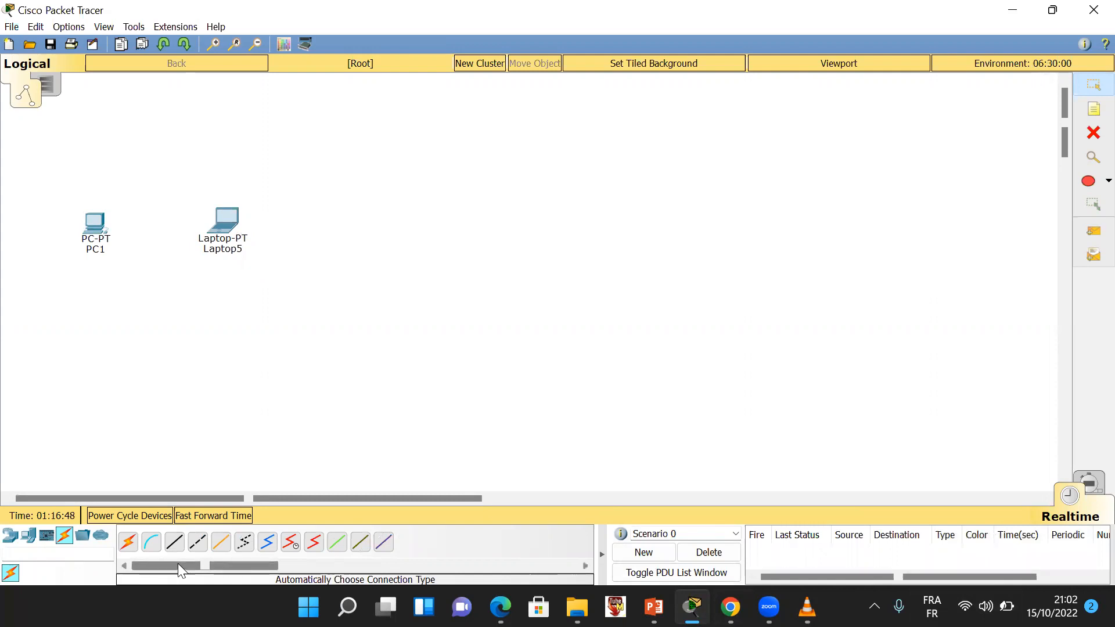
left_click(177, 546)
left_click(197, 543)
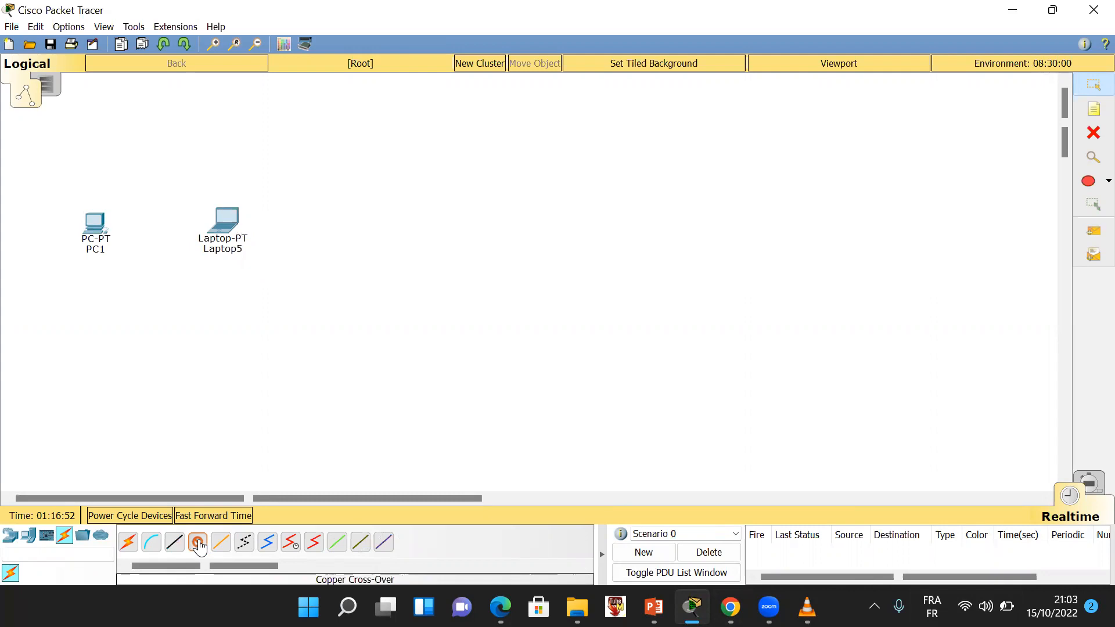
left_click(96, 233)
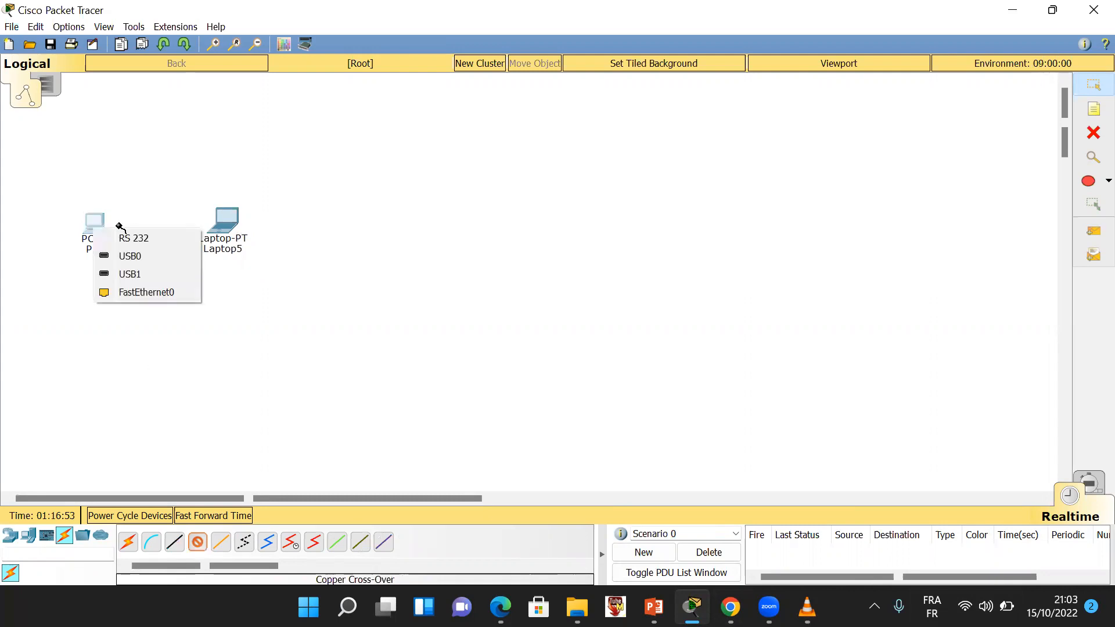
left_click(132, 291)
left_click(231, 222)
left_click(232, 222)
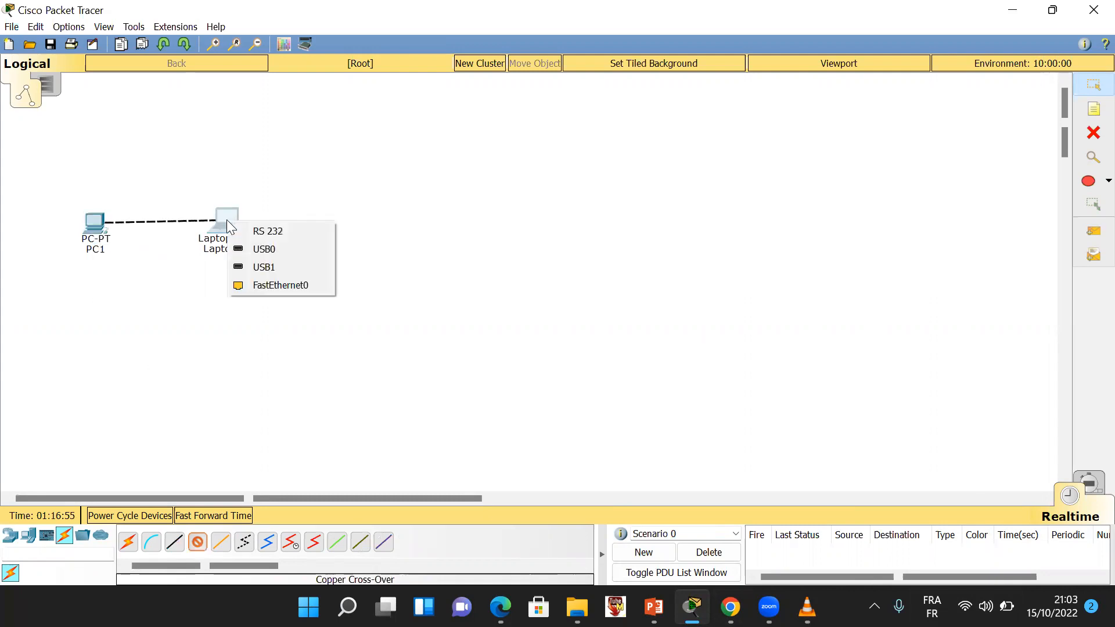
left_click(254, 283)
left_click_drag(232, 217, 232, 224)
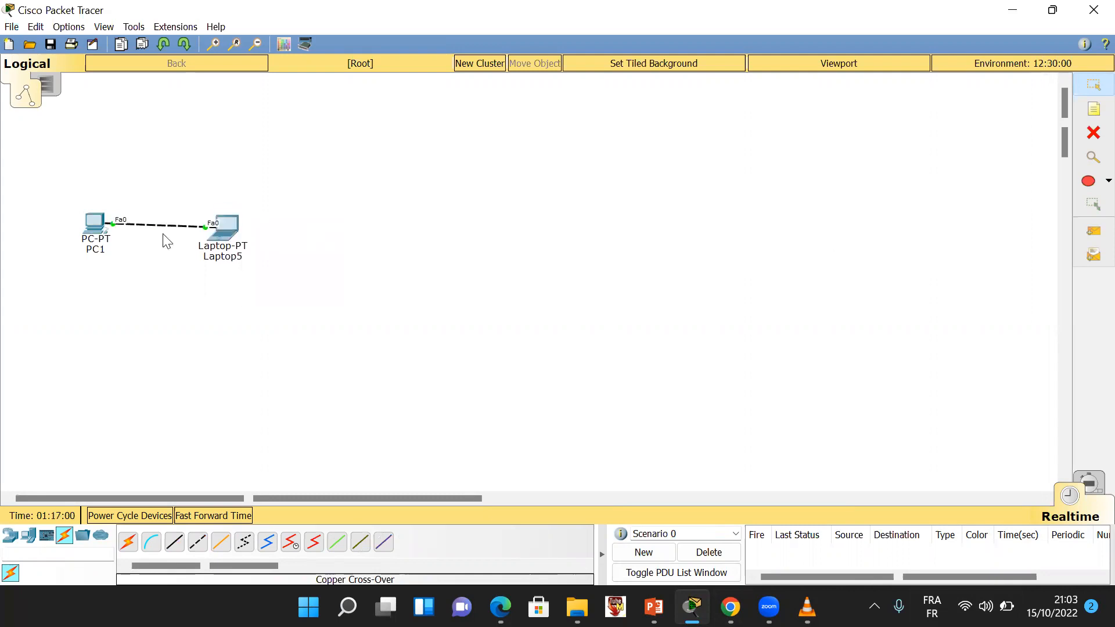
left_click_drag(227, 228, 221, 221)
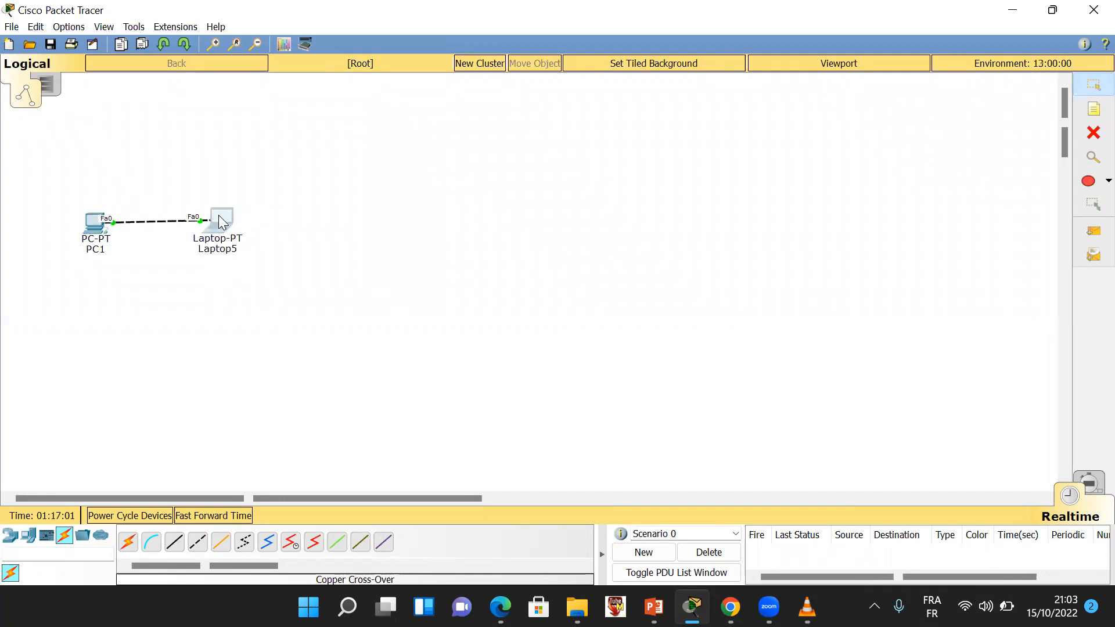
Configure PC1 with the static IP address 1.1.1.1 and subnet mask 255.0.0.0
left_click(94, 220)
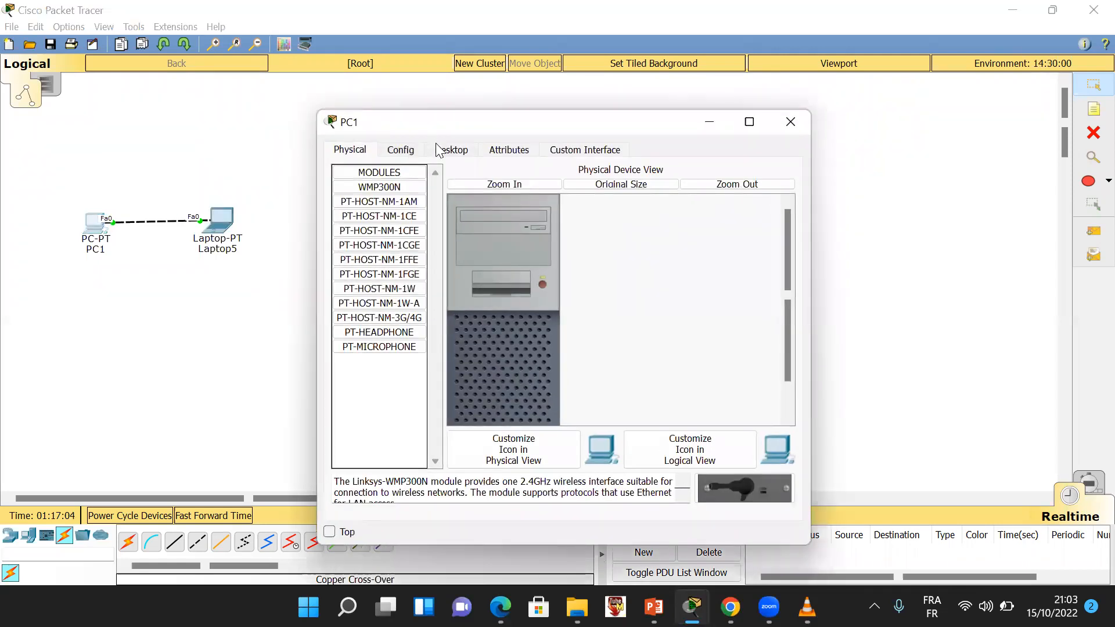
left_click(438, 149)
left_click(392, 176)
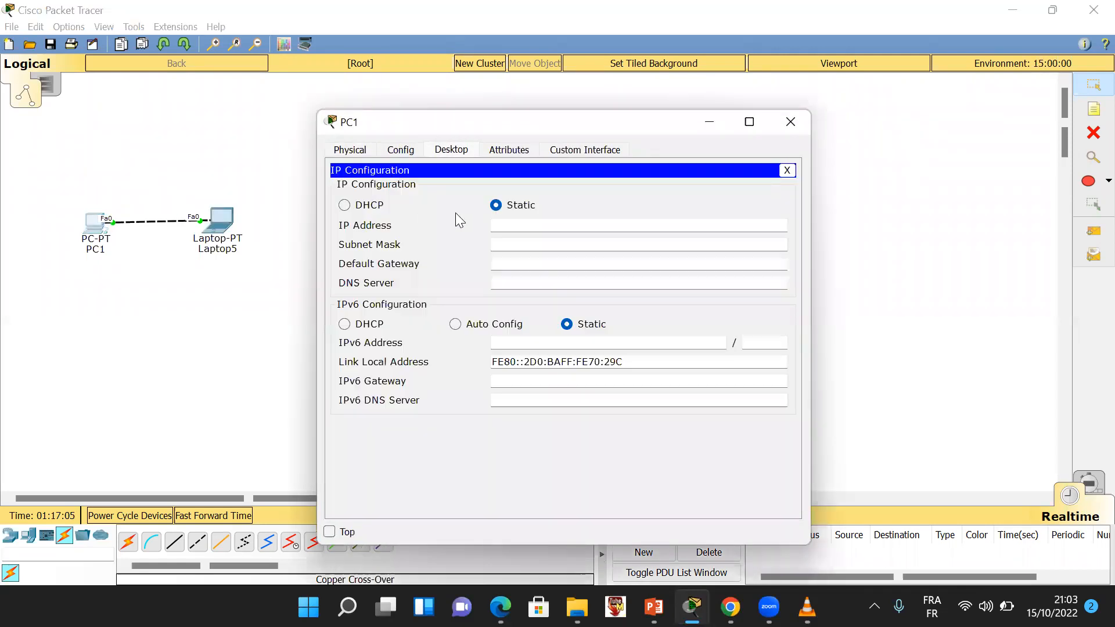
left_click(543, 244)
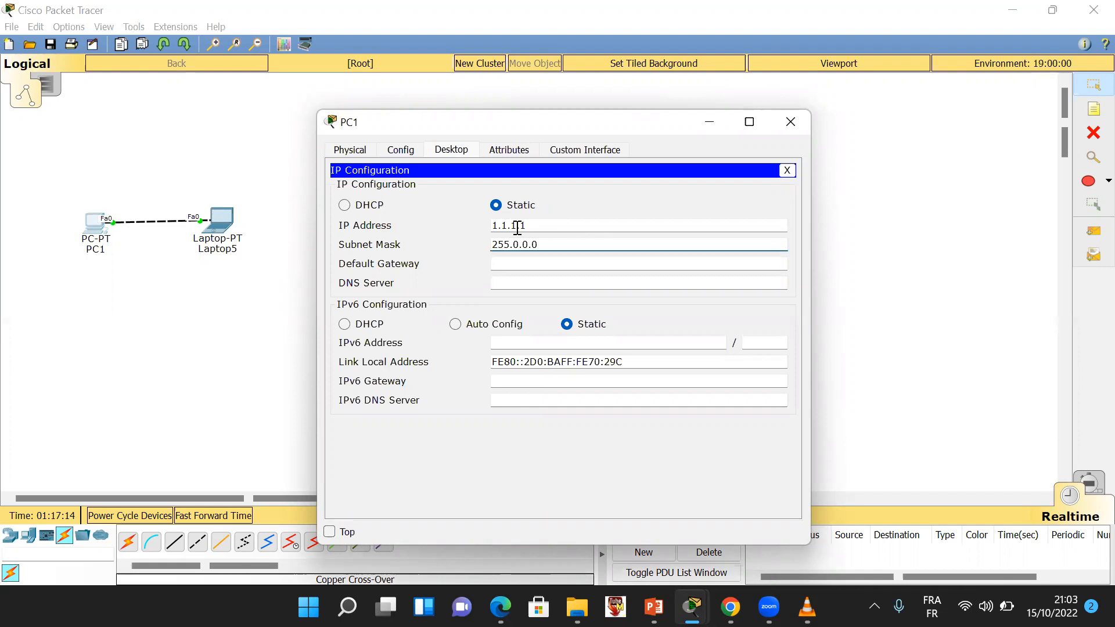
left_click_drag(527, 226, 481, 229)
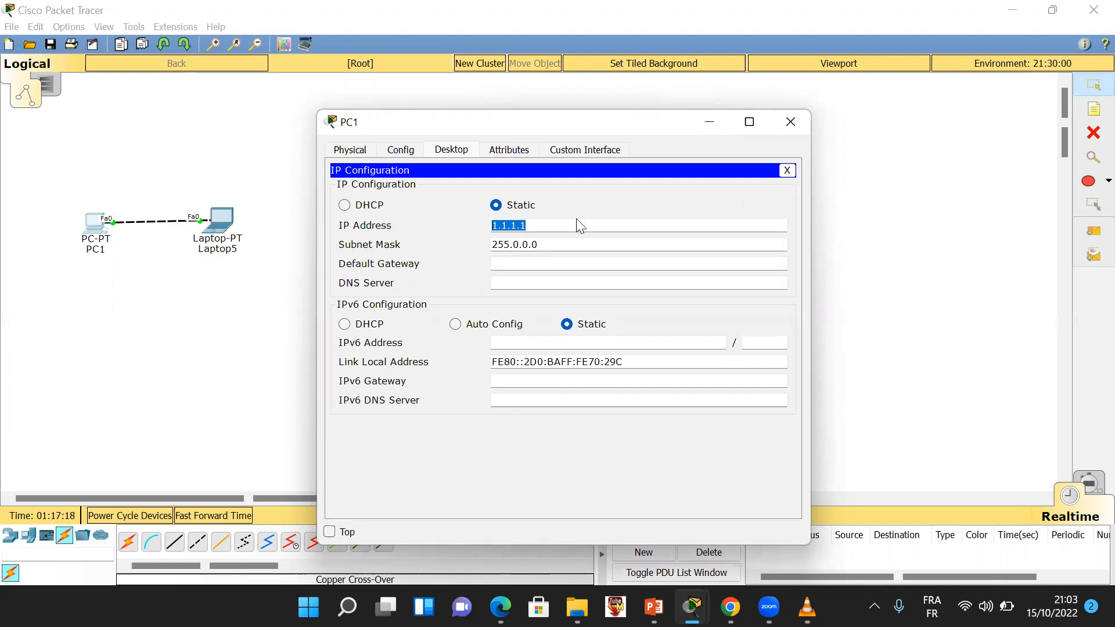
left_click(787, 122)
Configure Laptop5 with the static IP address 1.1.1.2 and subnet mask 255.0.0.0
left_click(226, 221)
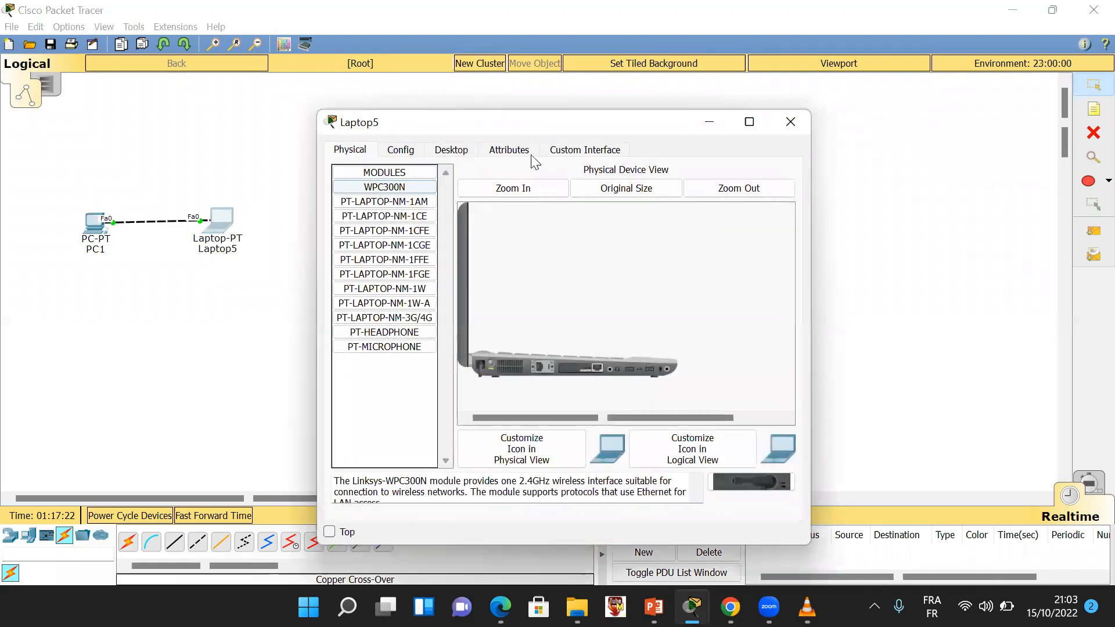
left_click(414, 154)
left_click(449, 151)
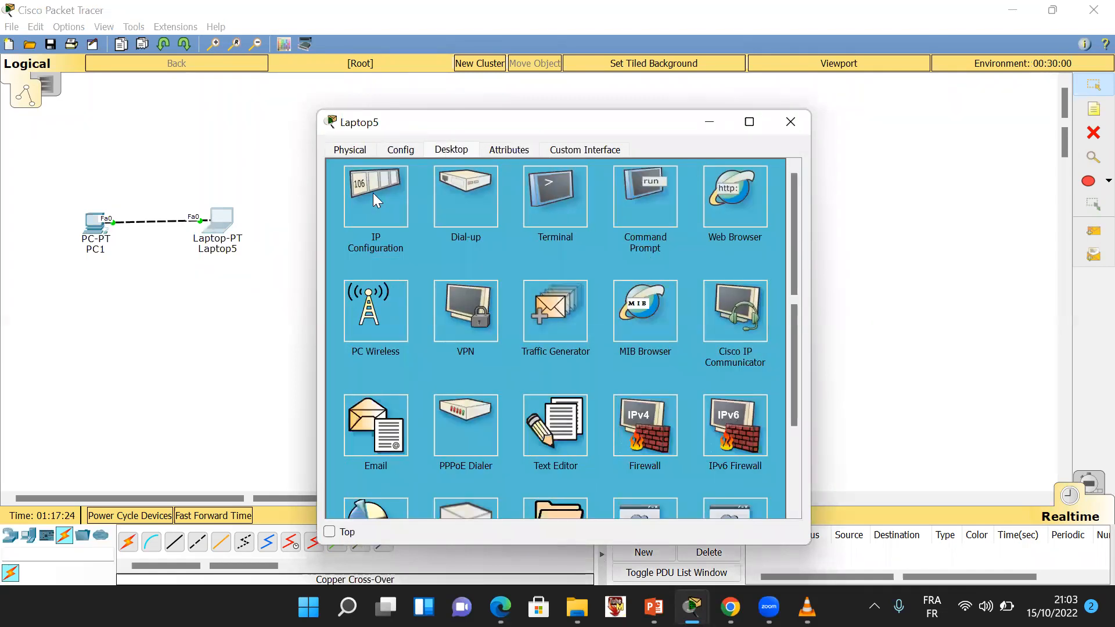
left_click(374, 193)
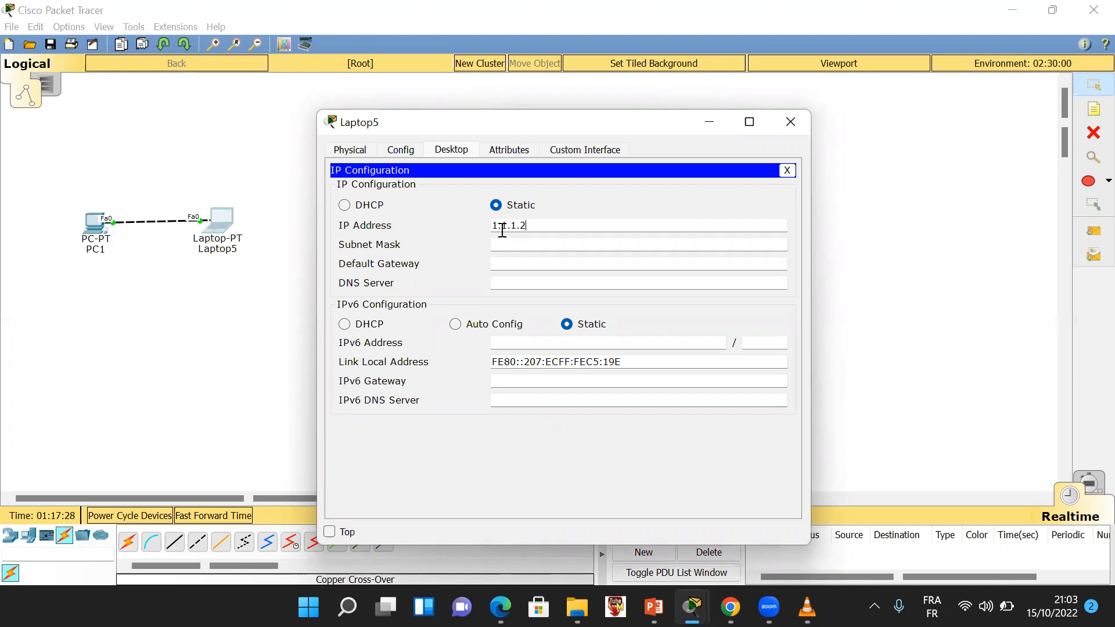
left_click(527, 246)
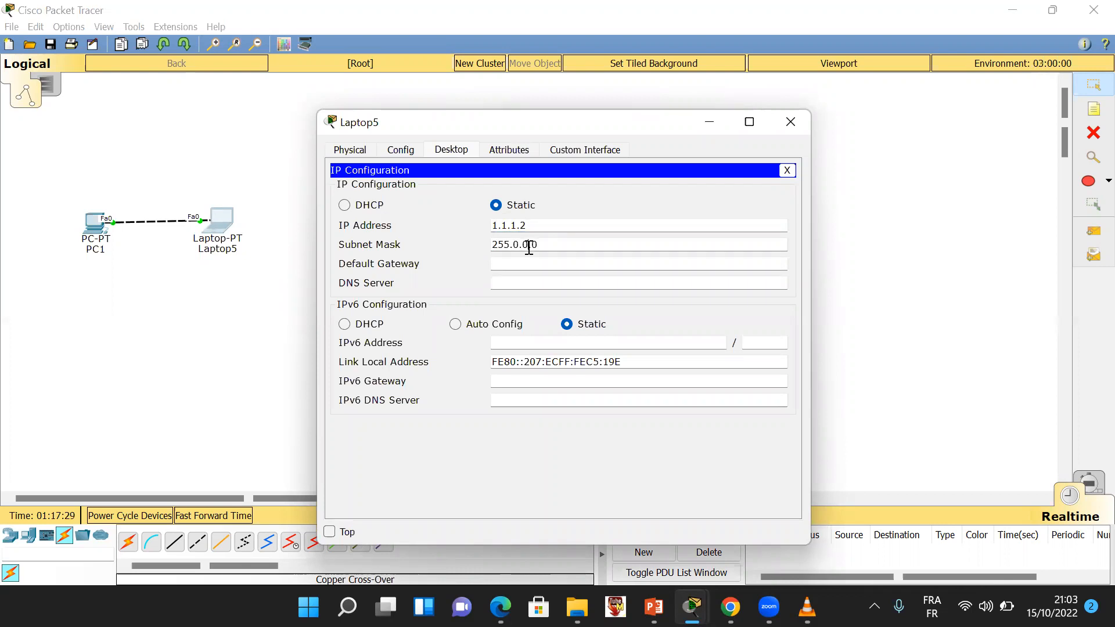
left_click(790, 121)
Send a simple PDU from Laptop5 to PC1 to test the connection
left_click(1091, 238)
left_click(223, 223)
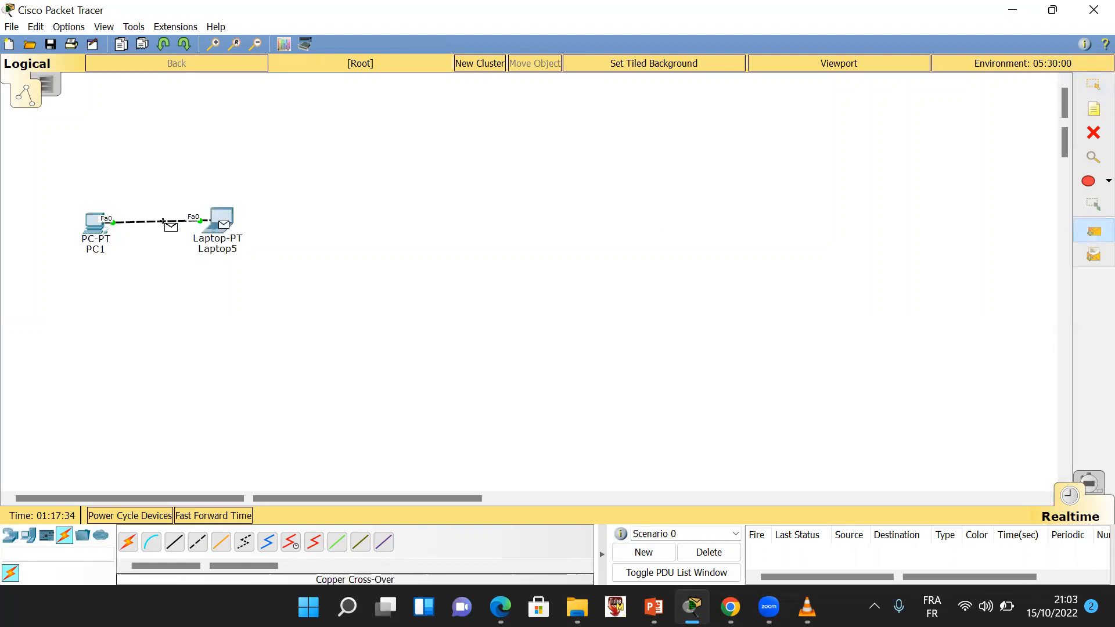
left_click(97, 225)
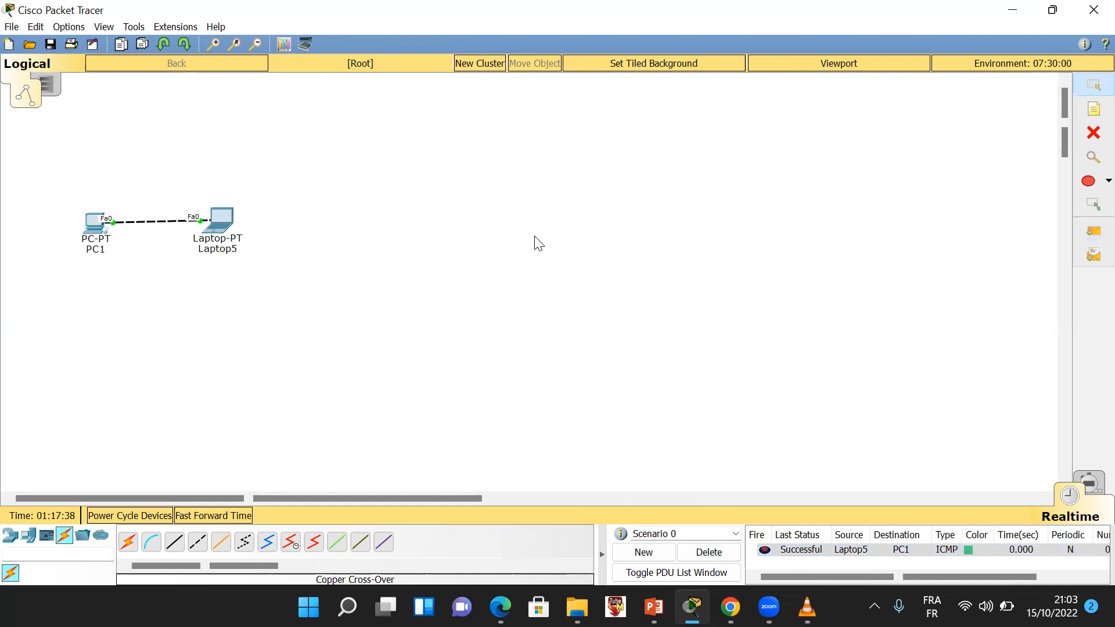
Add workspace notes labelling PC1 with 1.1.1.1 and Laptop5 with 1.1.1.2 above each device
left_click(1093, 108)
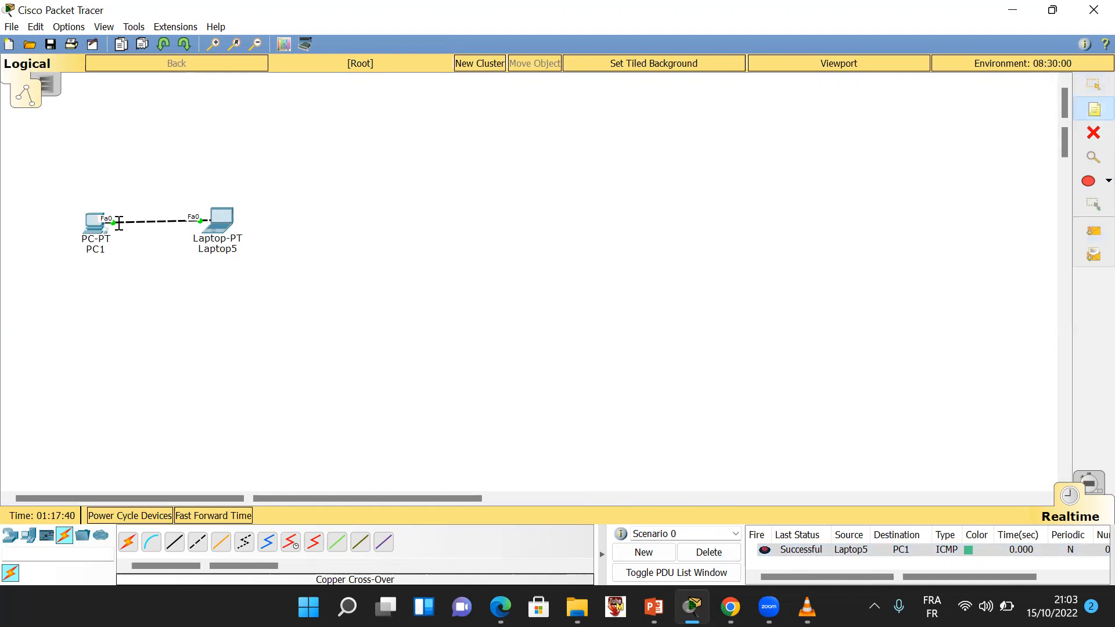
left_click(77, 193)
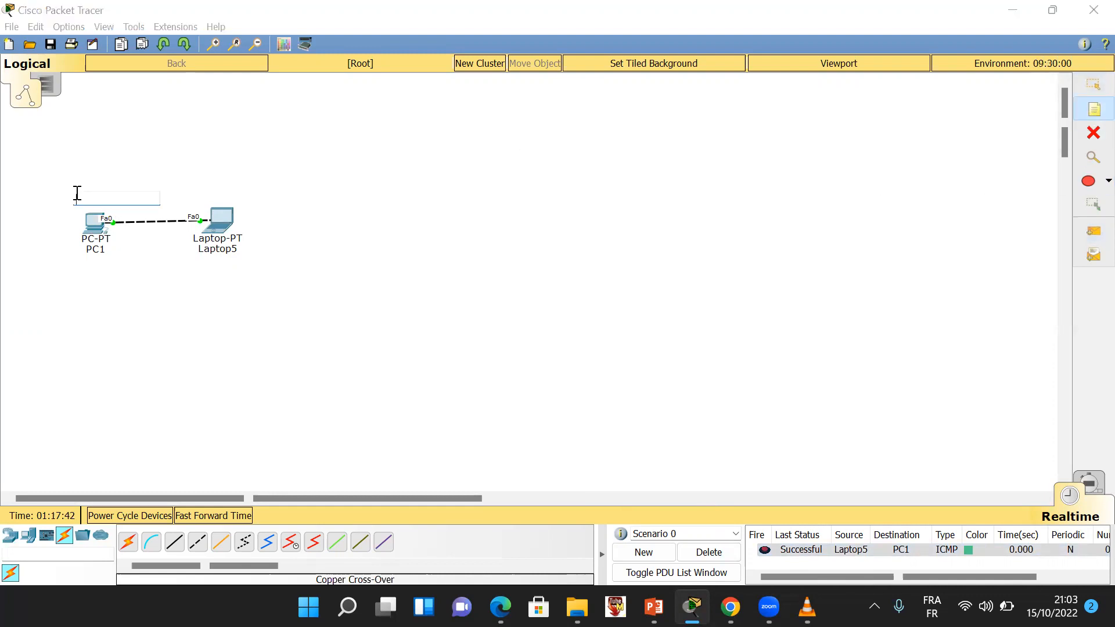
type("1.1.1.1")
left_click(220, 196)
type("1.12")
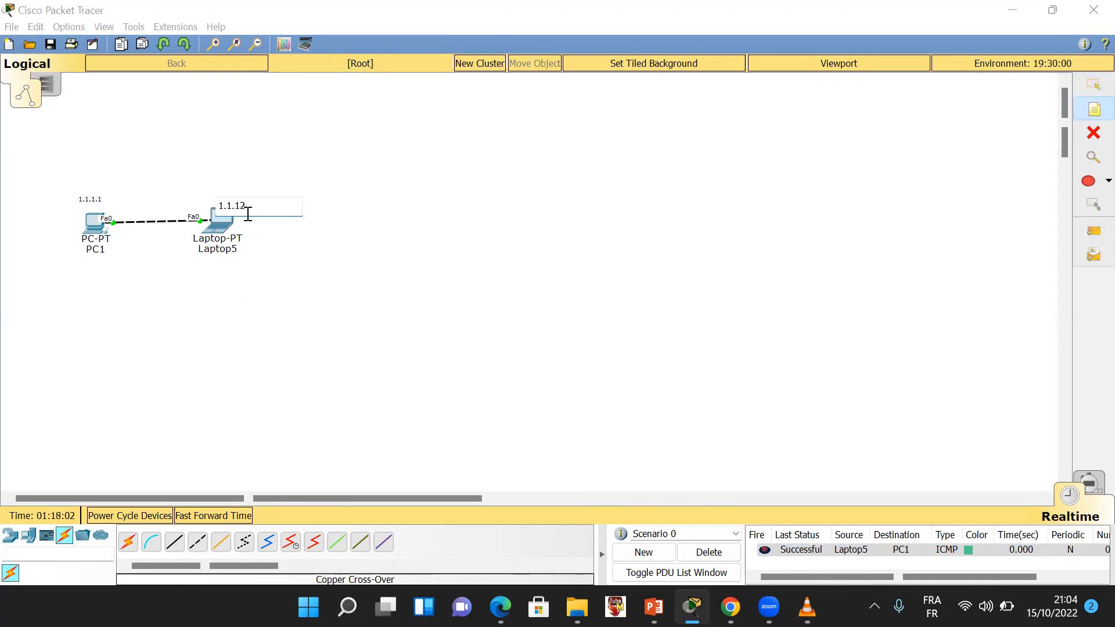
left_click(412, 221)
key("Escape")
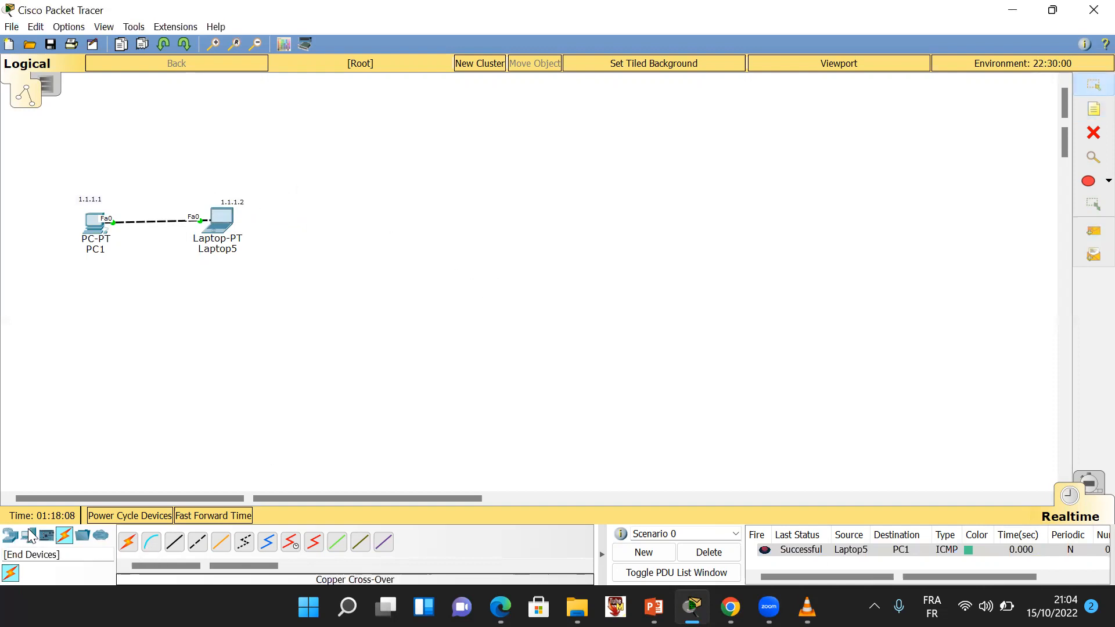
Place two generic laptops side by side below the PC1 and Laptop5 pair
left_click(10, 535)
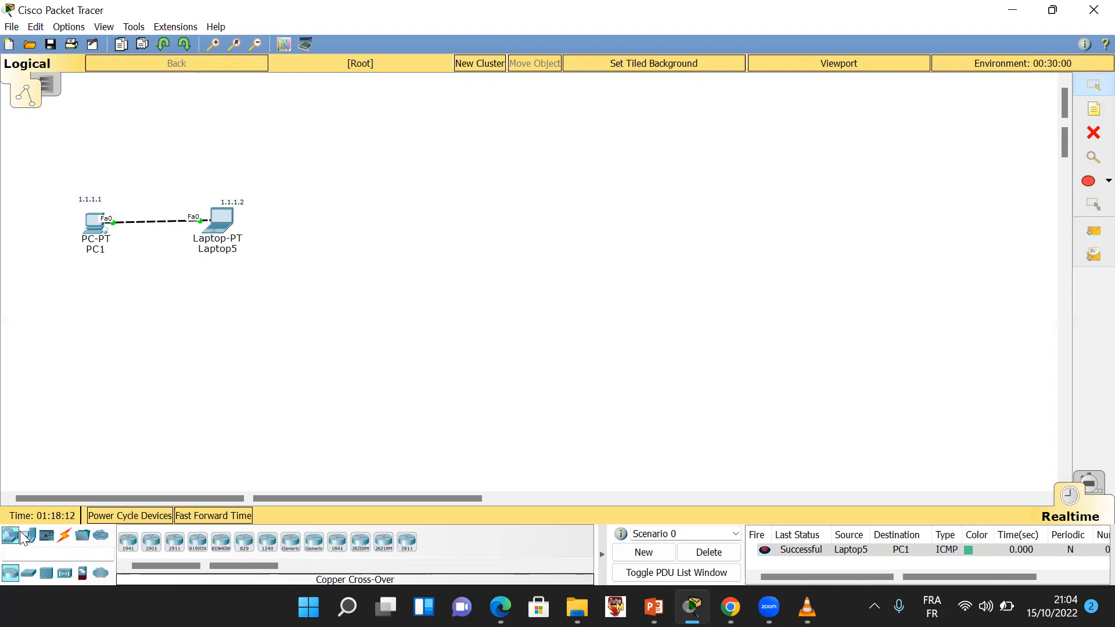
left_click(27, 535)
left_click(151, 541)
left_click(146, 294)
left_click(118, 325)
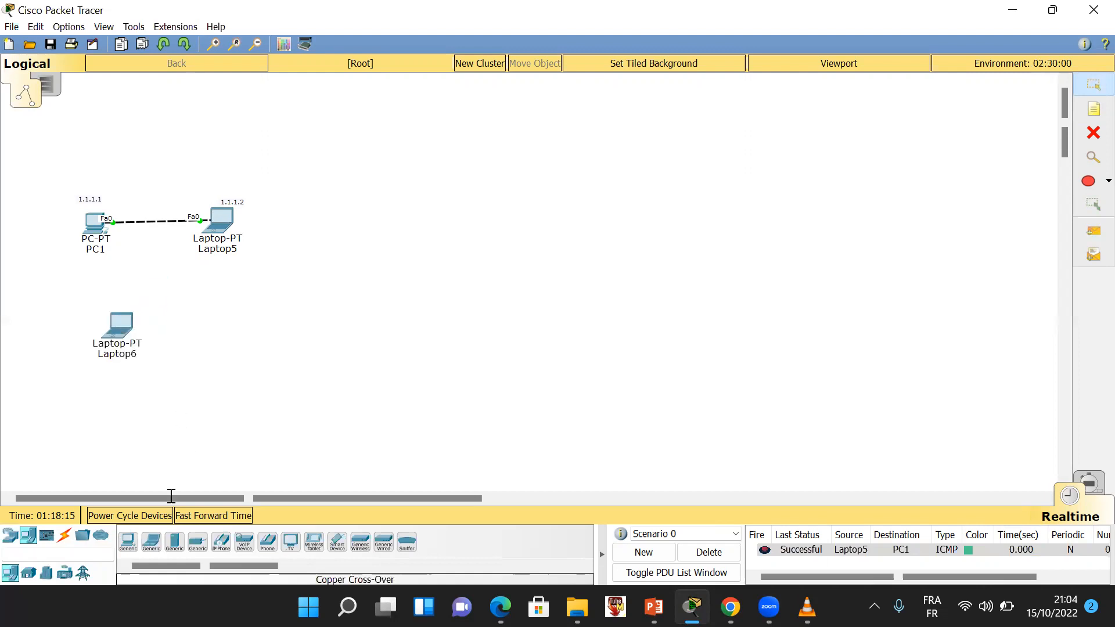
left_click(151, 542)
left_click(228, 341)
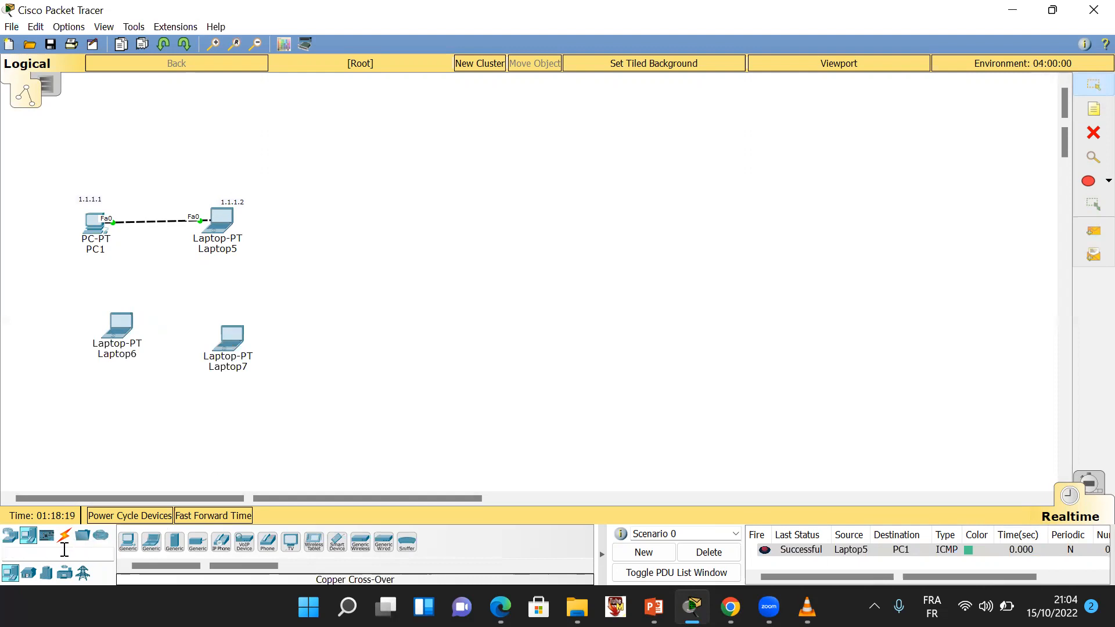
Add a generic Switch-PT below the two new laptops and move Laptop7 up level with Laptop6
left_click(10, 535)
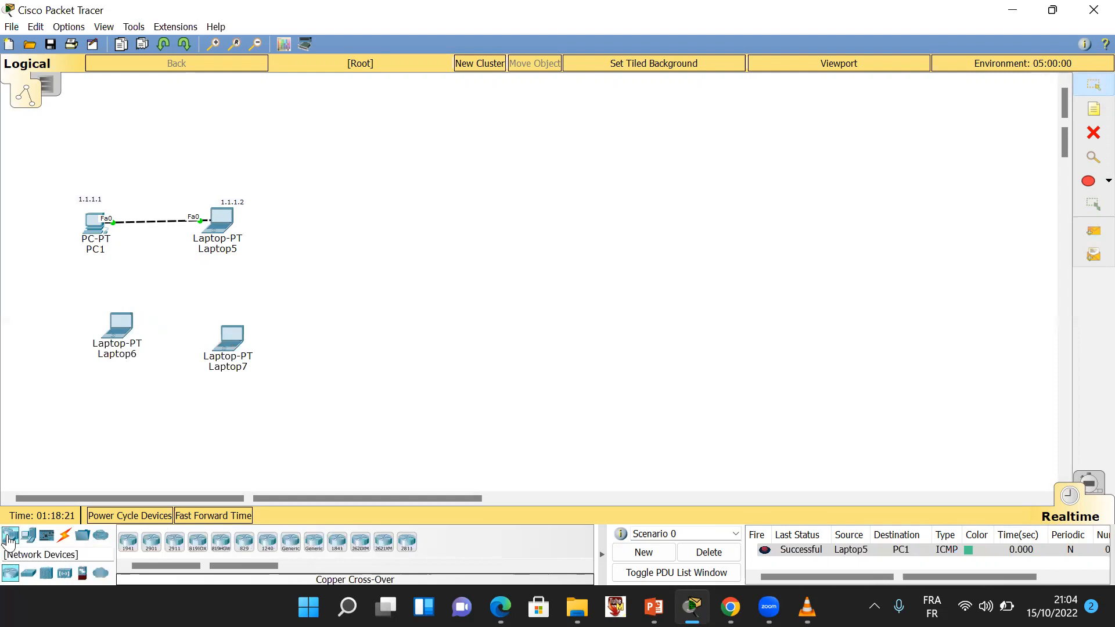
left_click(29, 572)
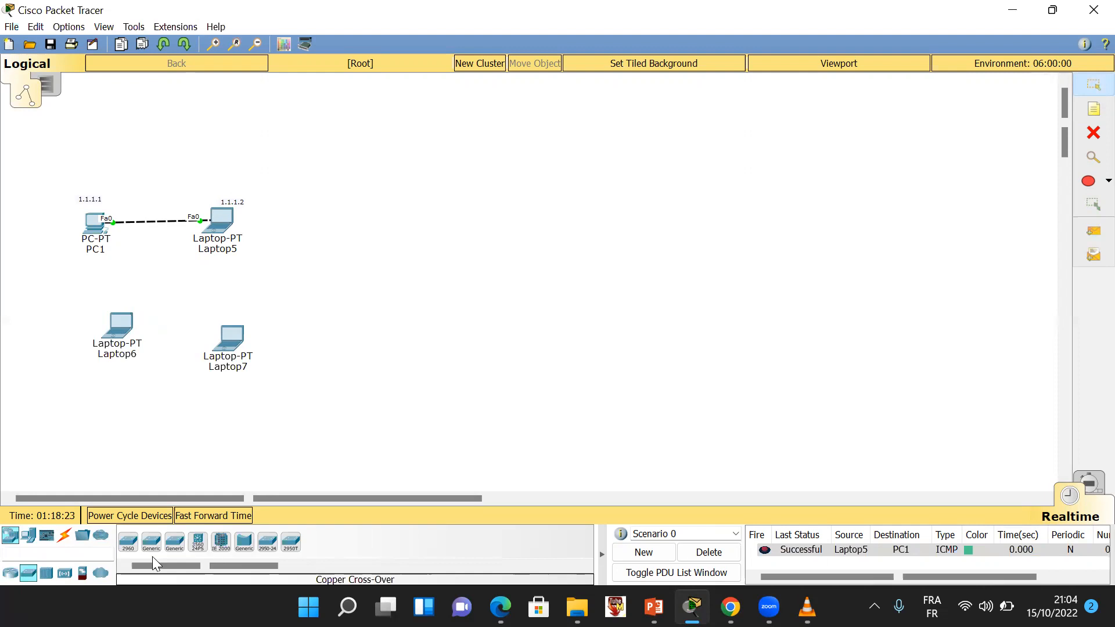
left_click(151, 542)
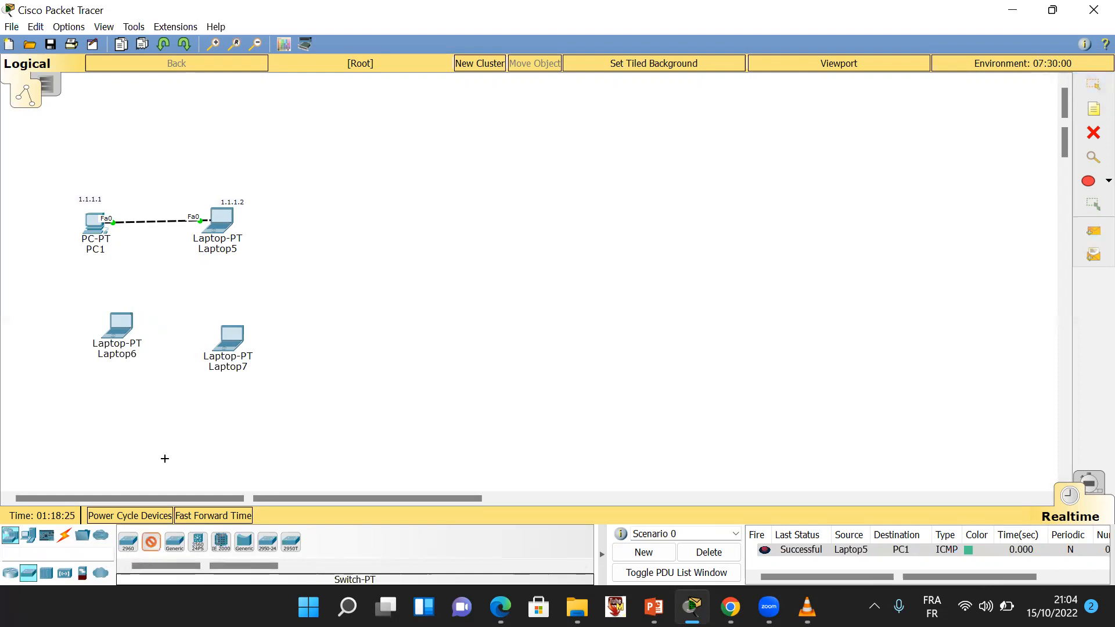
left_click(162, 430)
left_click_drag(236, 336, 234, 320)
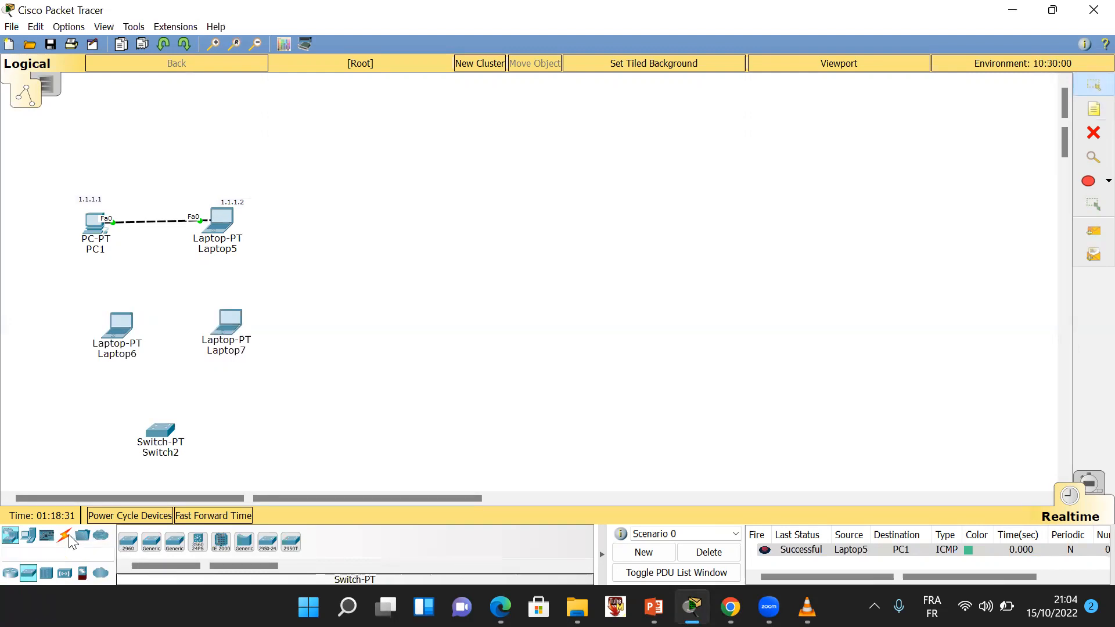
Connect Laptop6's FastEthernet0 to the switch's FastEthernet0/1 with a Copper Straight-Through cable
left_click(64, 537)
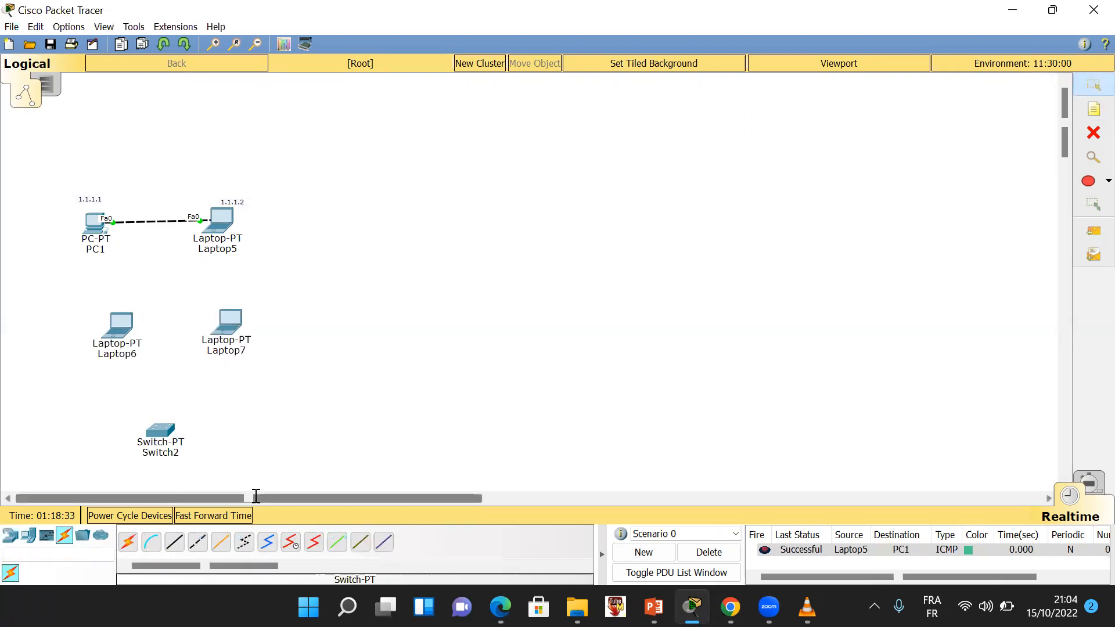
left_click(176, 542)
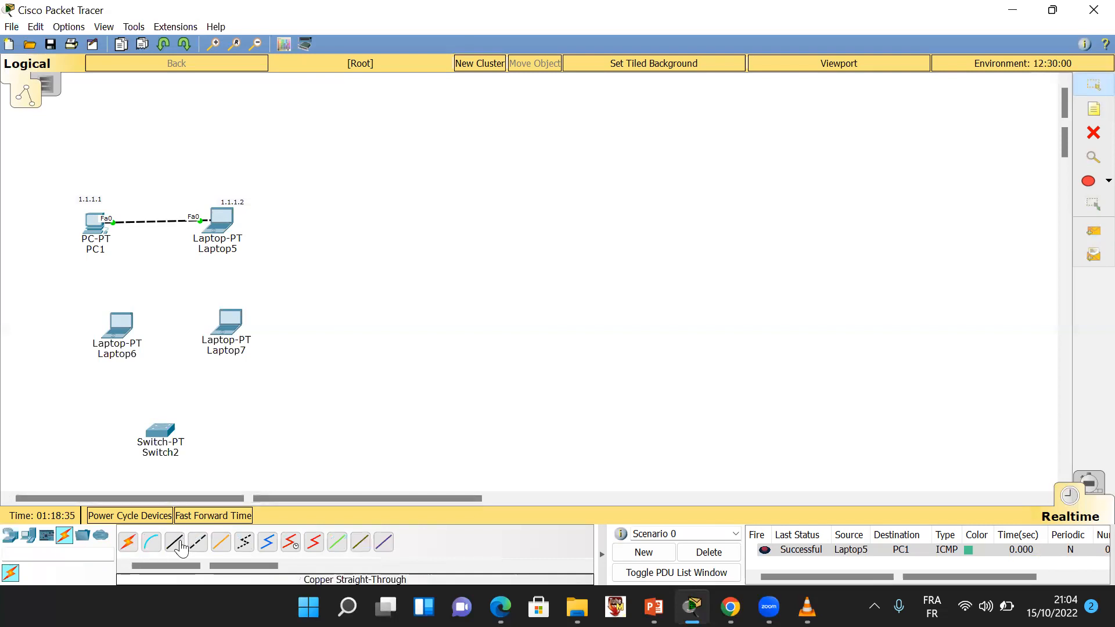
left_click(133, 335)
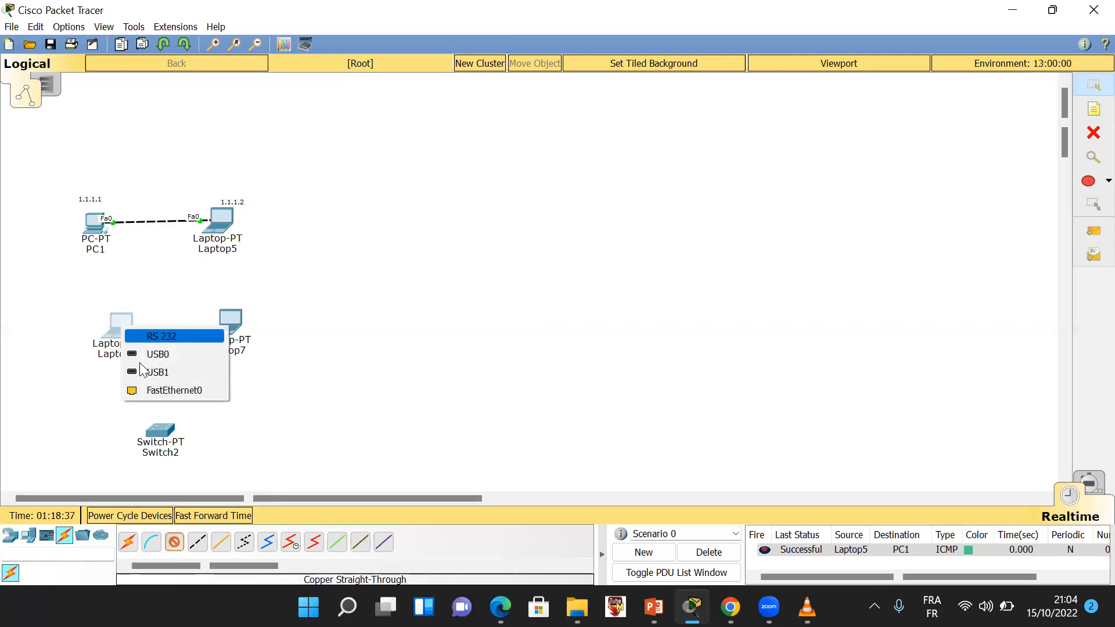
left_click(139, 387)
left_click(165, 435)
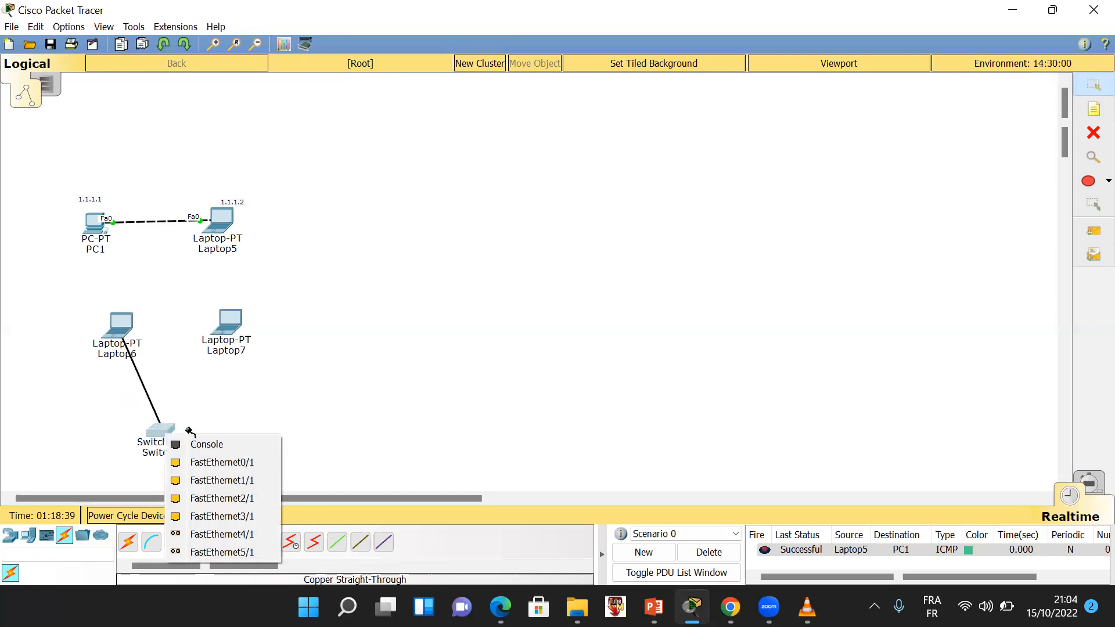
left_click(194, 464)
Connect Laptop7's FastEthernet0 to the switch's FastEthernet1/1 with a Copper Straight-Through cable
left_click(174, 542)
left_click(237, 326)
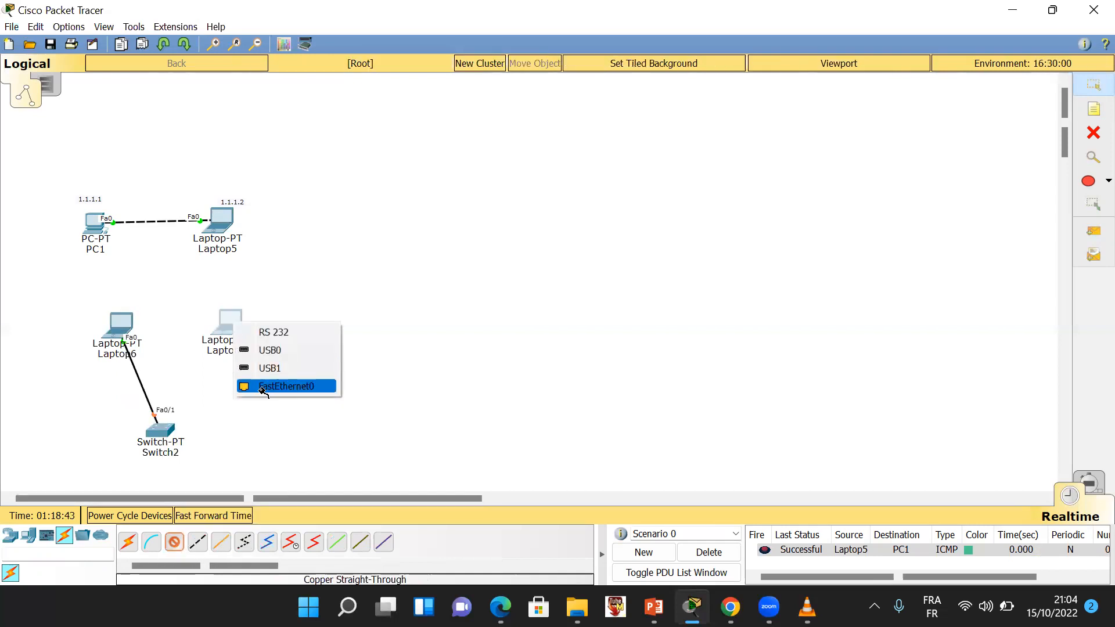
left_click(284, 386)
left_click(170, 429)
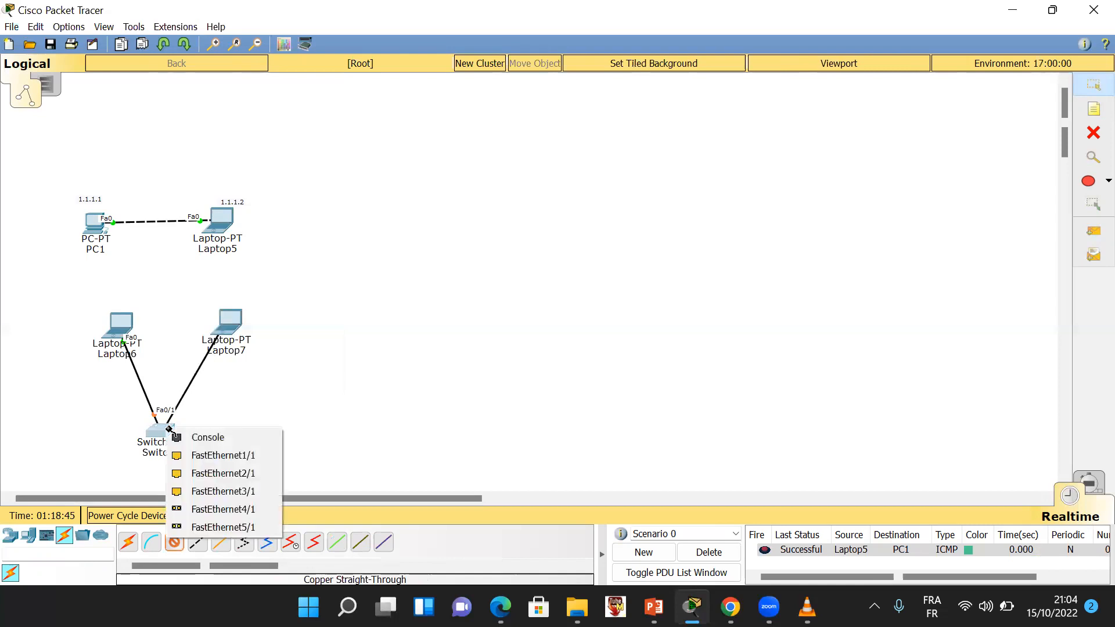
left_click(190, 452)
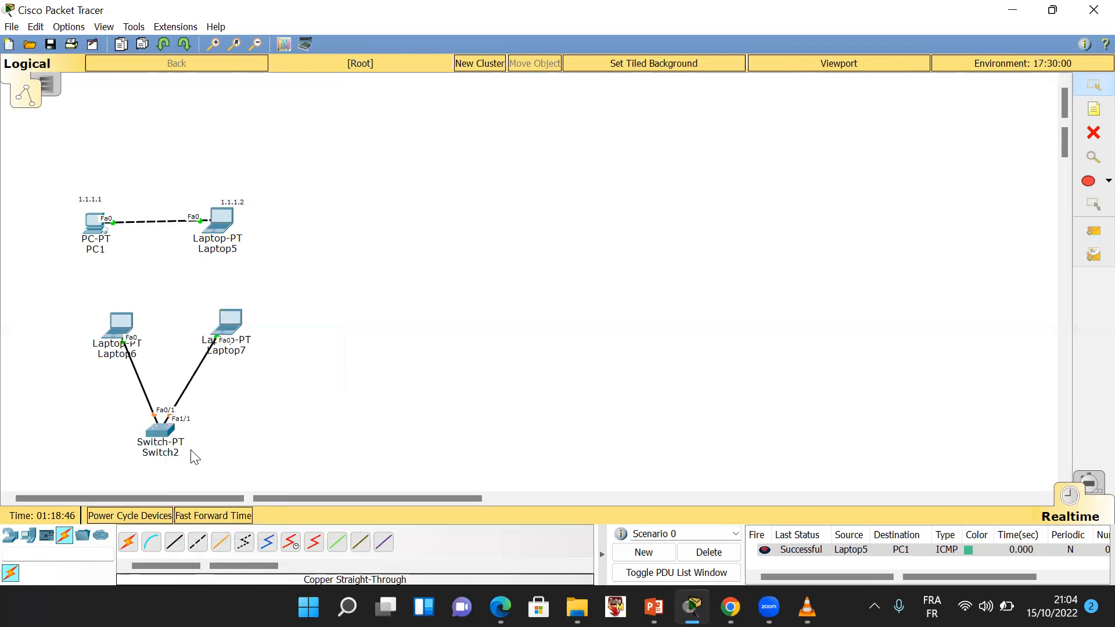
Clear the current PDU scenario and try to send a simple PDU from Laptop7 to Laptop6
left_click(710, 550)
left_click(1094, 231)
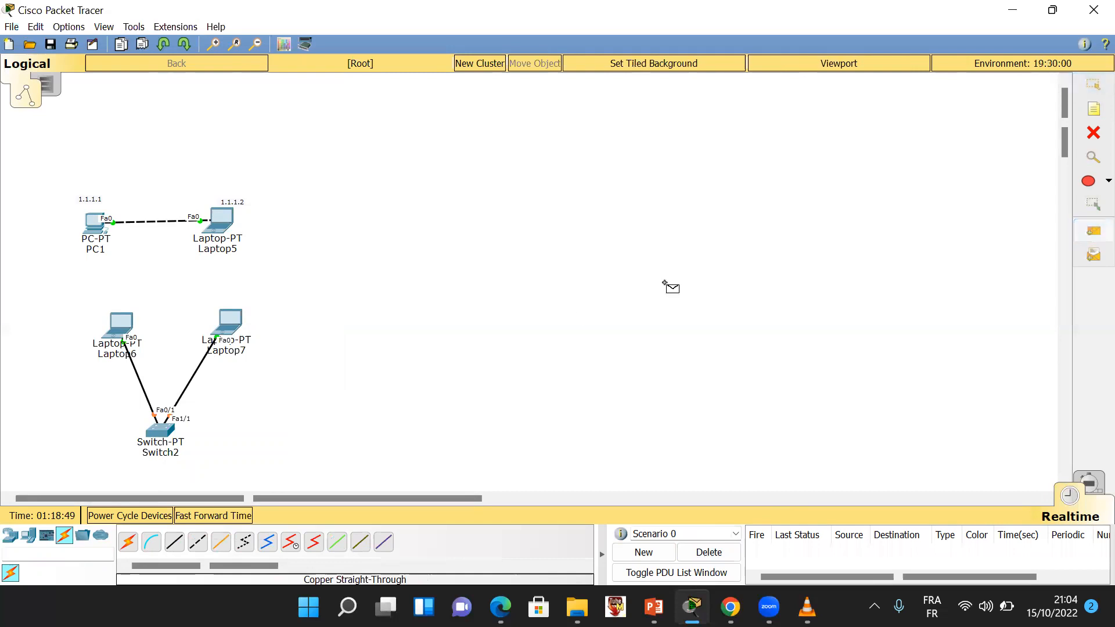
left_click(238, 324)
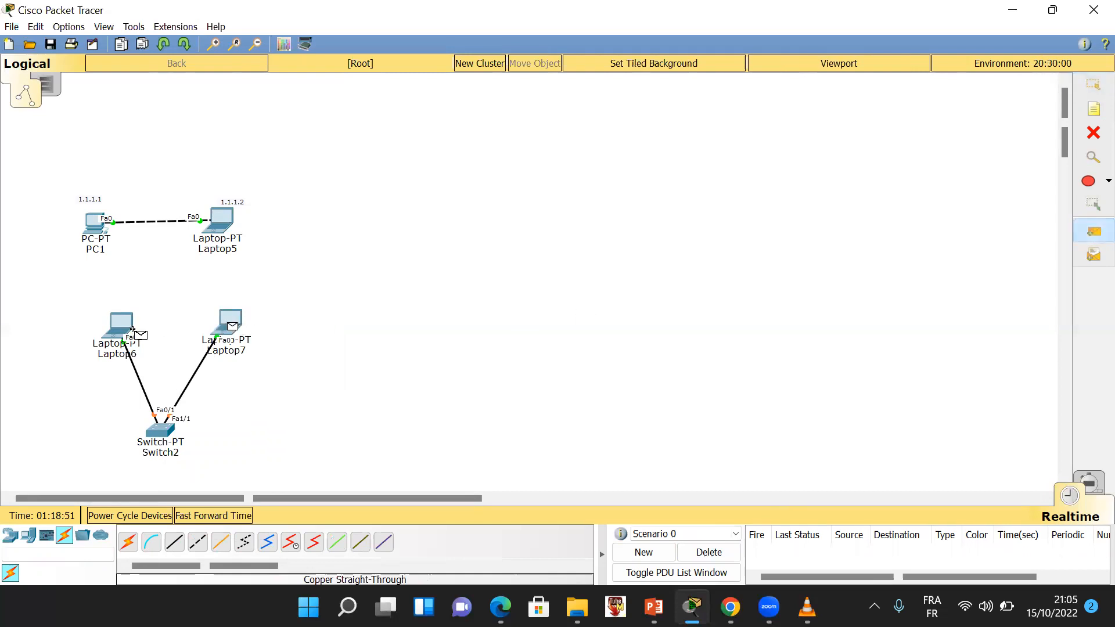
left_click(120, 326)
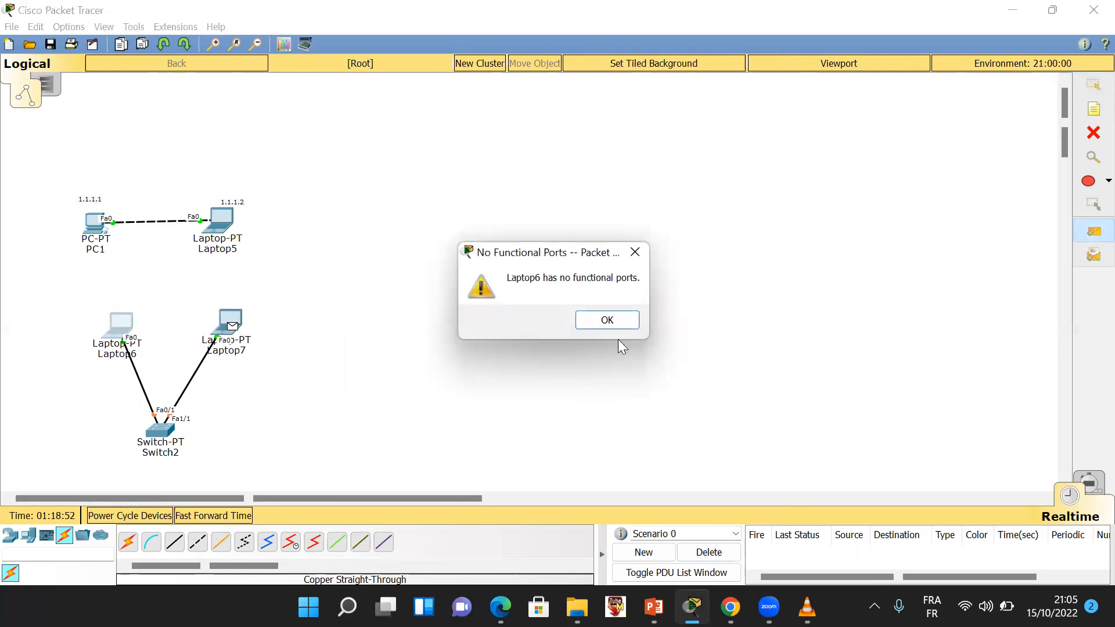
left_click(635, 252)
key("Escape")
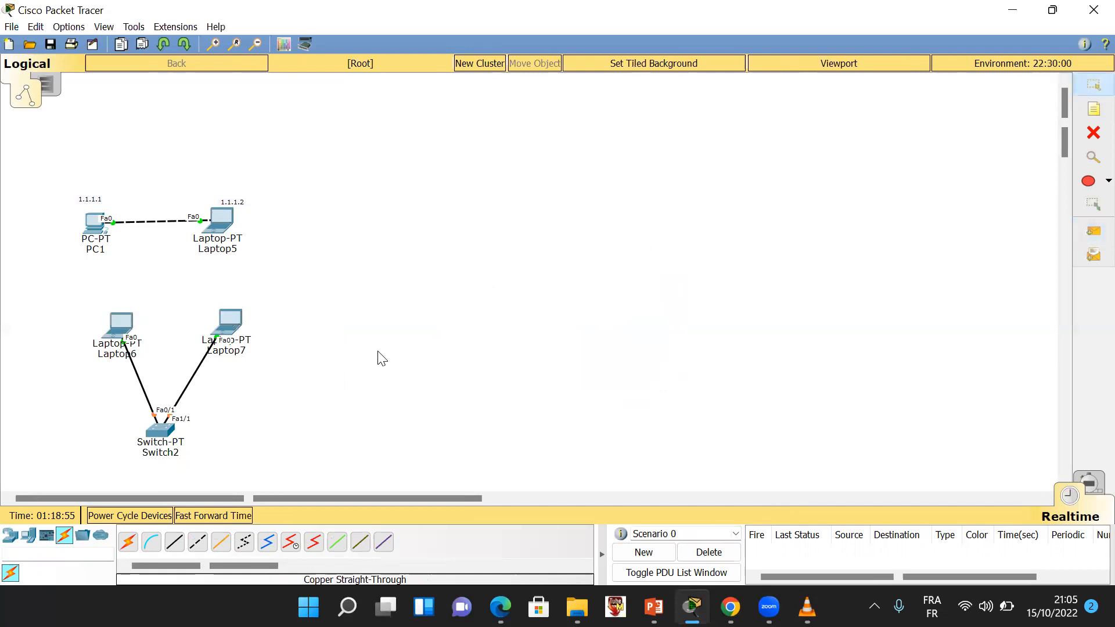
Configure Laptop6 with the static IP address 1.1.1.1 and subnet mask 255.0.0.0
left_click(117, 326)
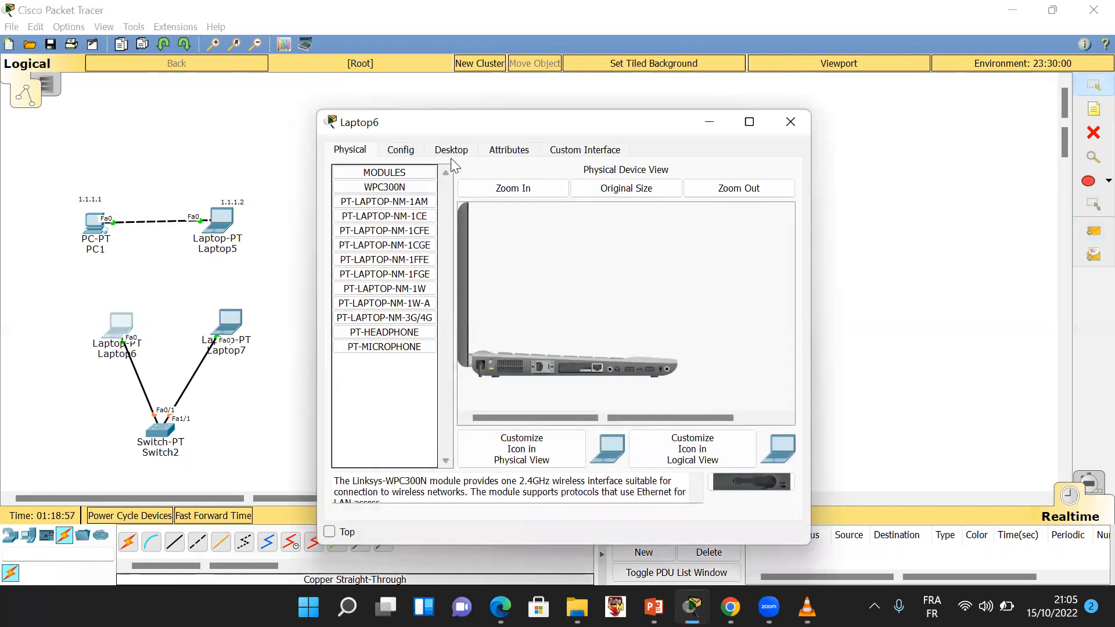
left_click(459, 151)
left_click(355, 207)
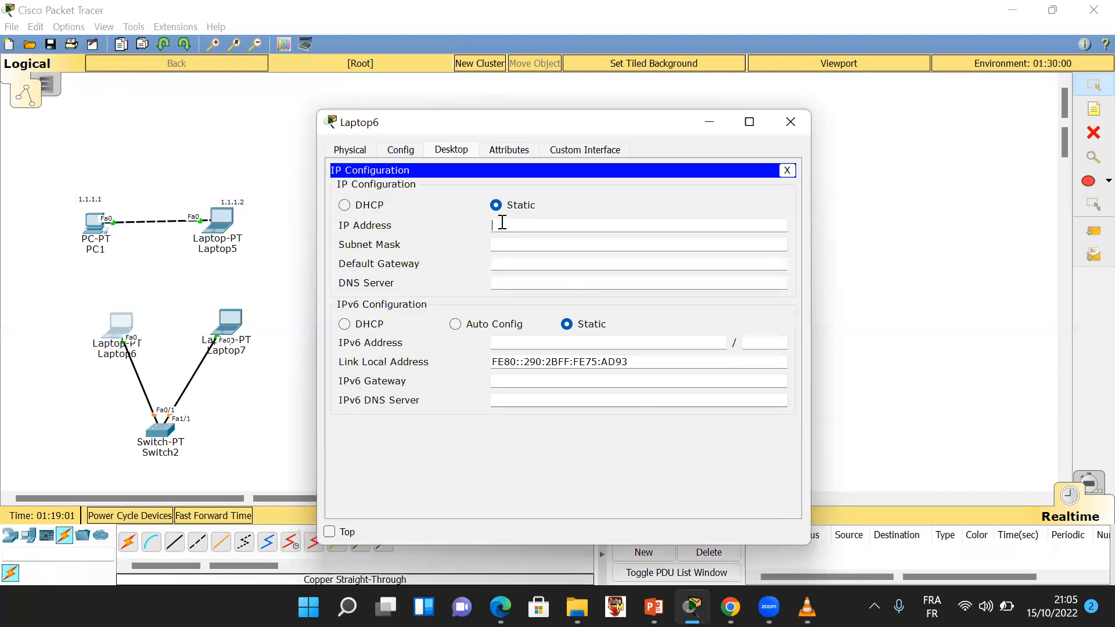
left_click(546, 245)
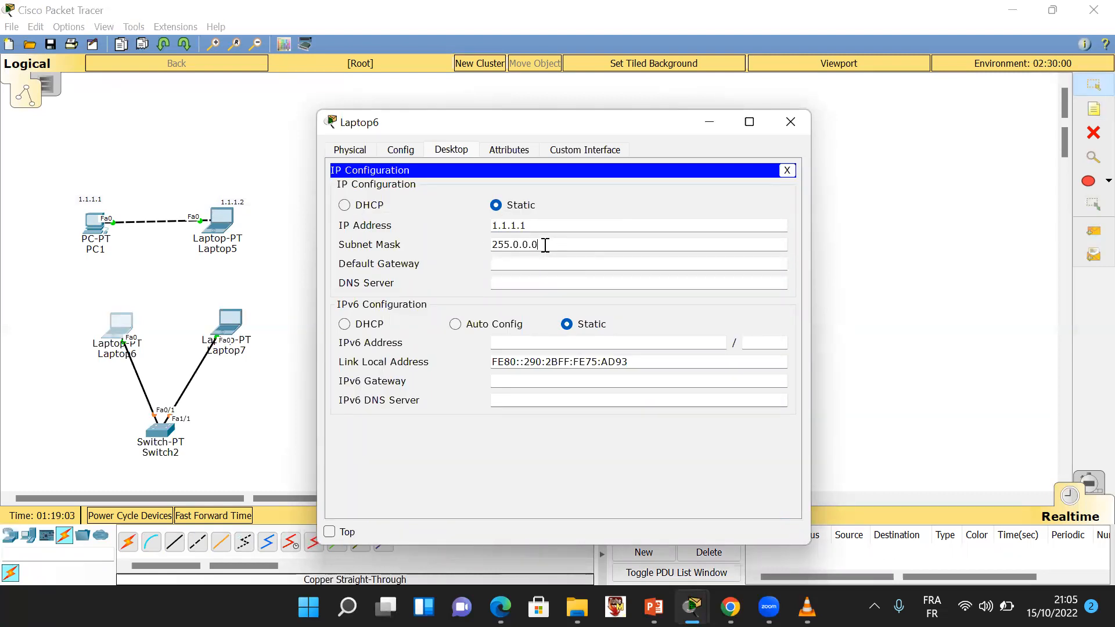
left_click(790, 123)
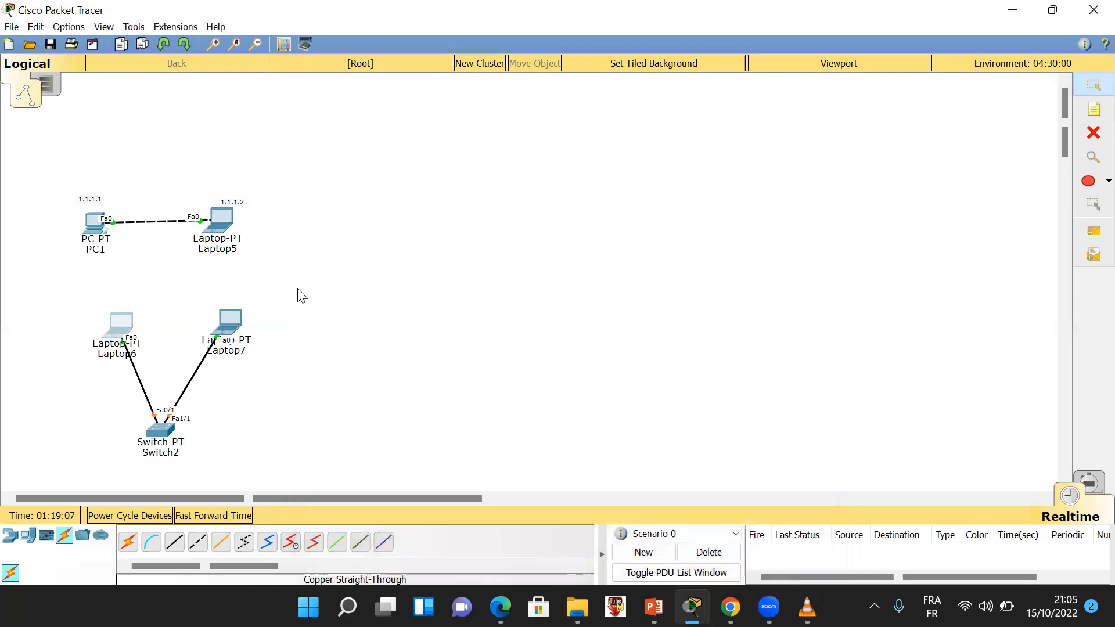
Configure Laptop7 with the static IP address 1.1.1.1 and its automatically filled subnet mask
left_click(238, 323)
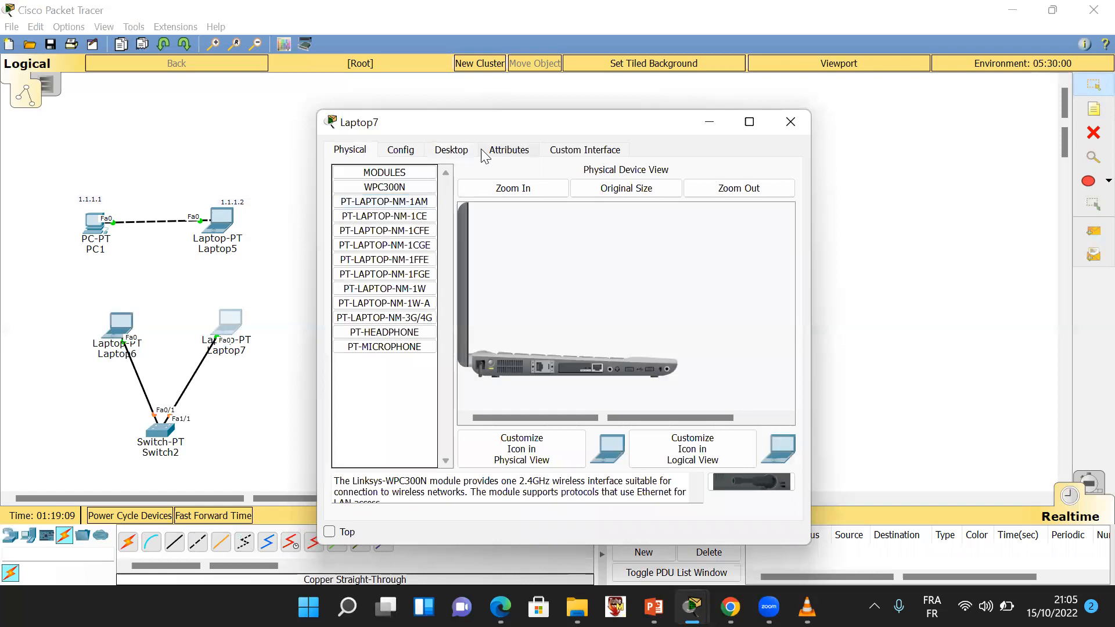
left_click(444, 151)
left_click(365, 202)
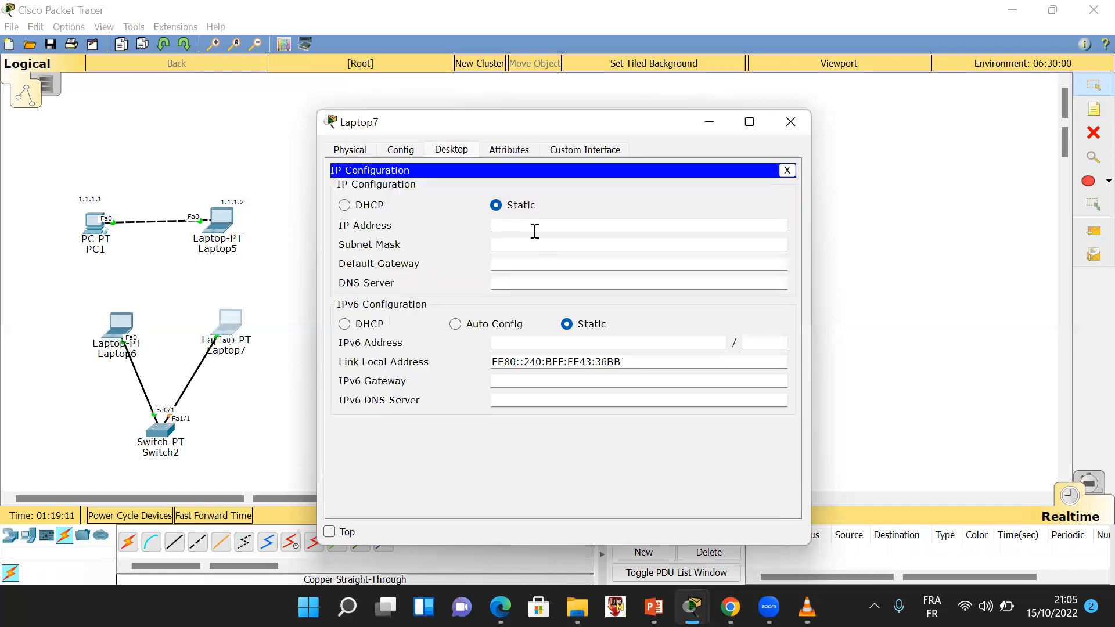
left_click(535, 227)
type("1.1.1.1")
left_click(535, 244)
left_click(790, 122)
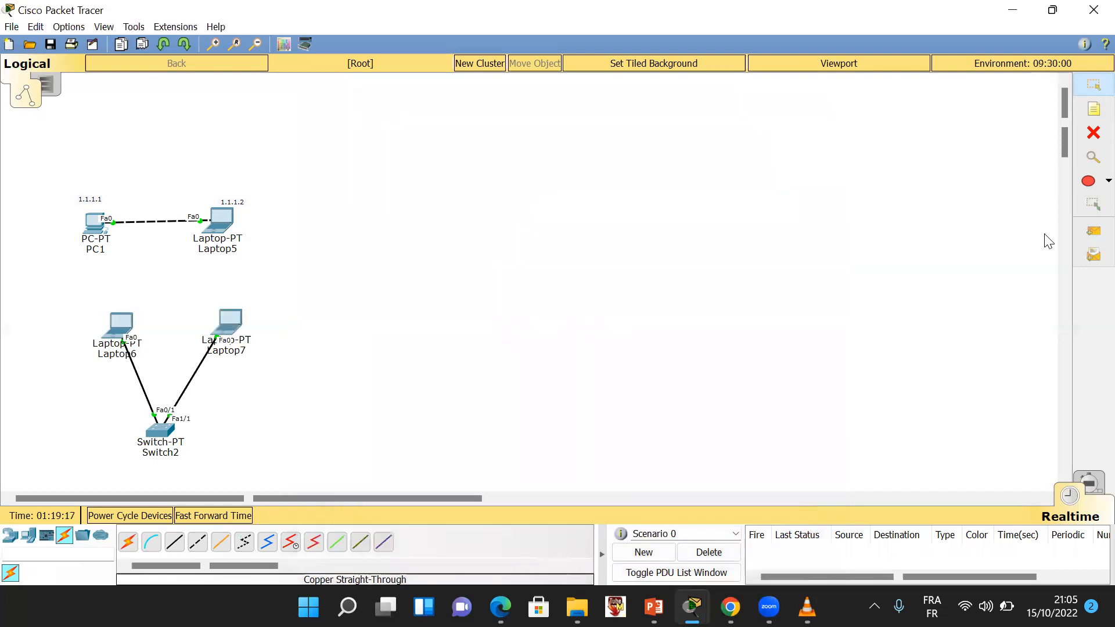
Test the switched link with a simple PDU from Laptop7 to Laptop6 and delete the scenario
left_click(1094, 231)
left_click(231, 323)
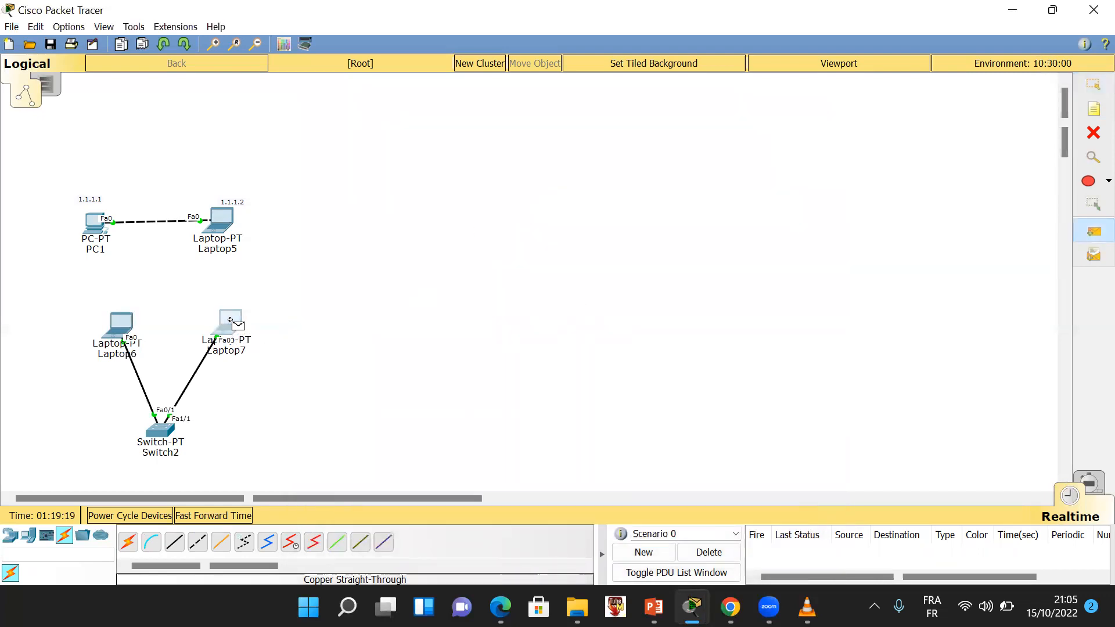
left_click(125, 331)
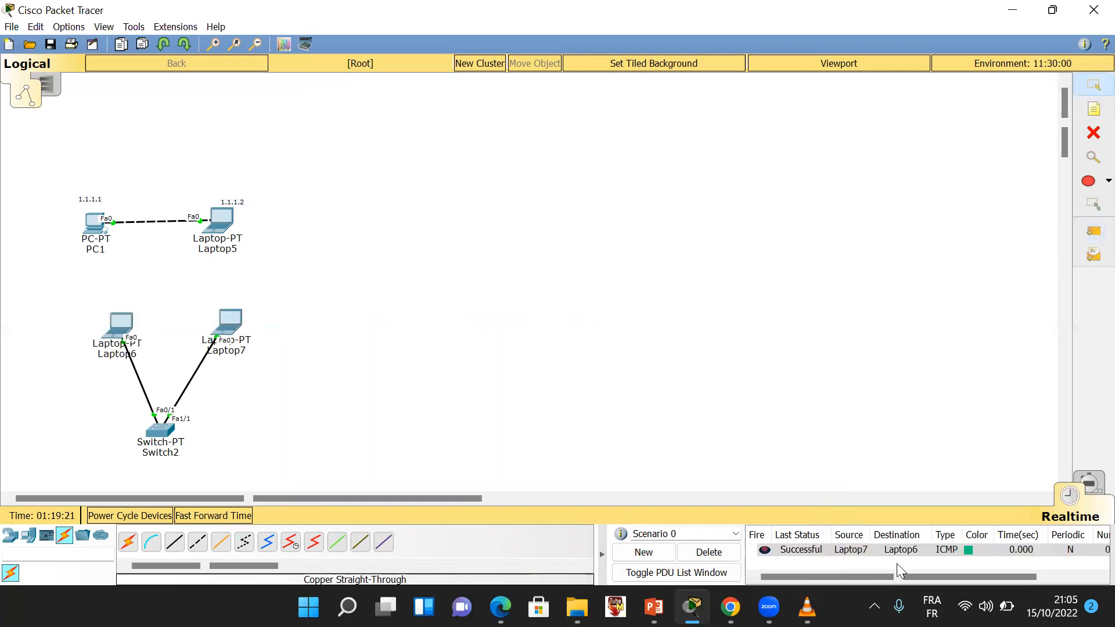
left_click(718, 550)
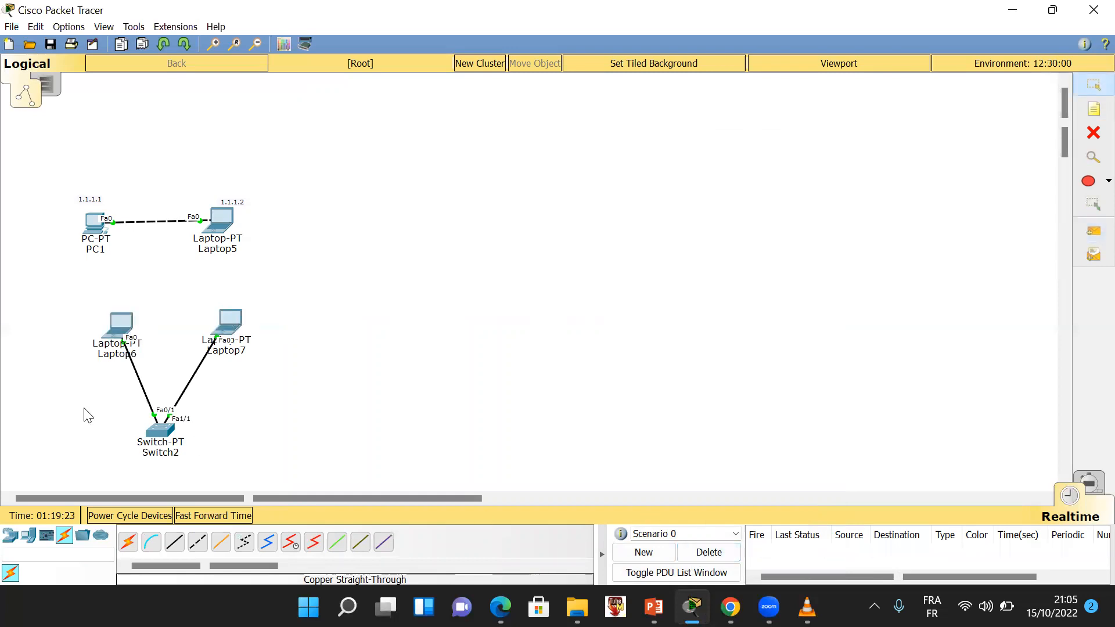
Move PC1 and Laptop5 slightly up and apart so their crossover link runs level
left_click_drag(84, 409, 249, 456)
left_click_drag(64, 297, 280, 445)
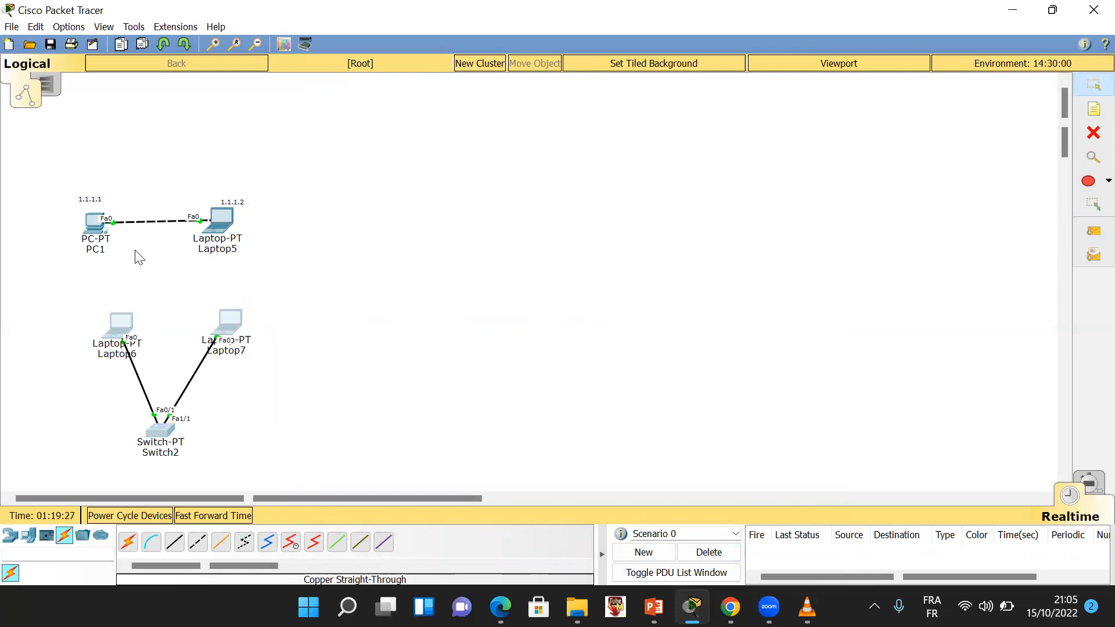
left_click_drag(96, 222, 89, 218)
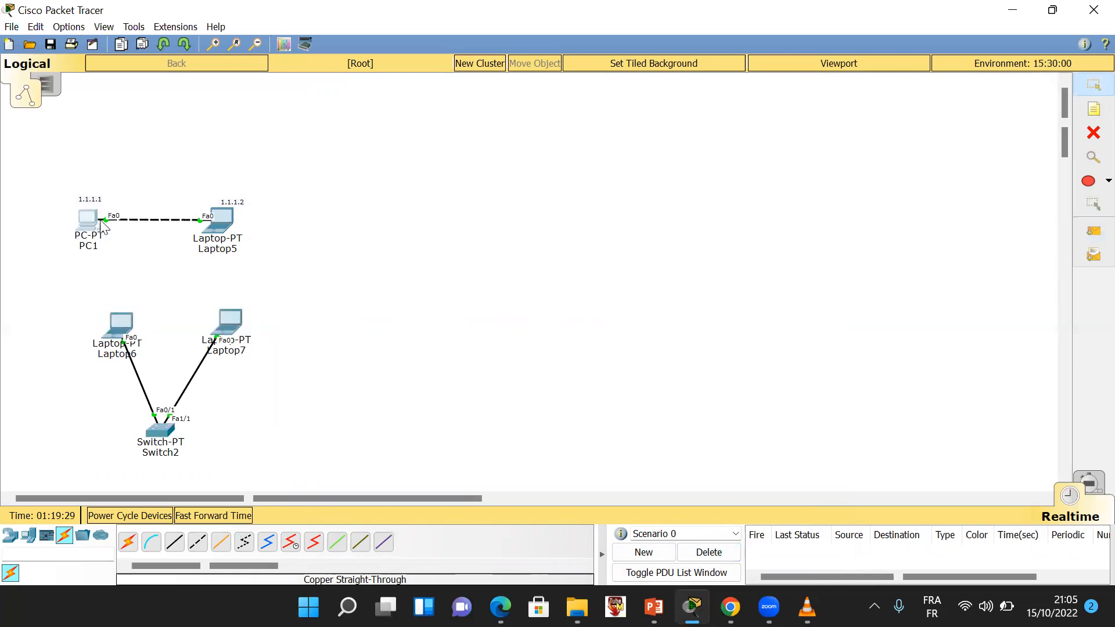
left_click_drag(226, 227, 234, 221)
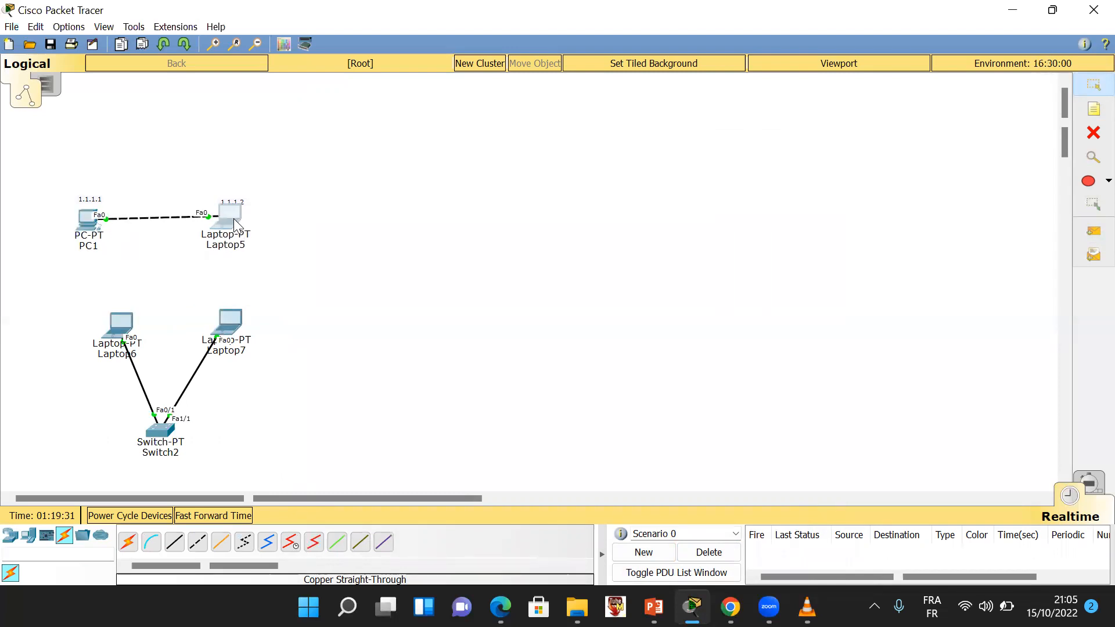
left_click(297, 226)
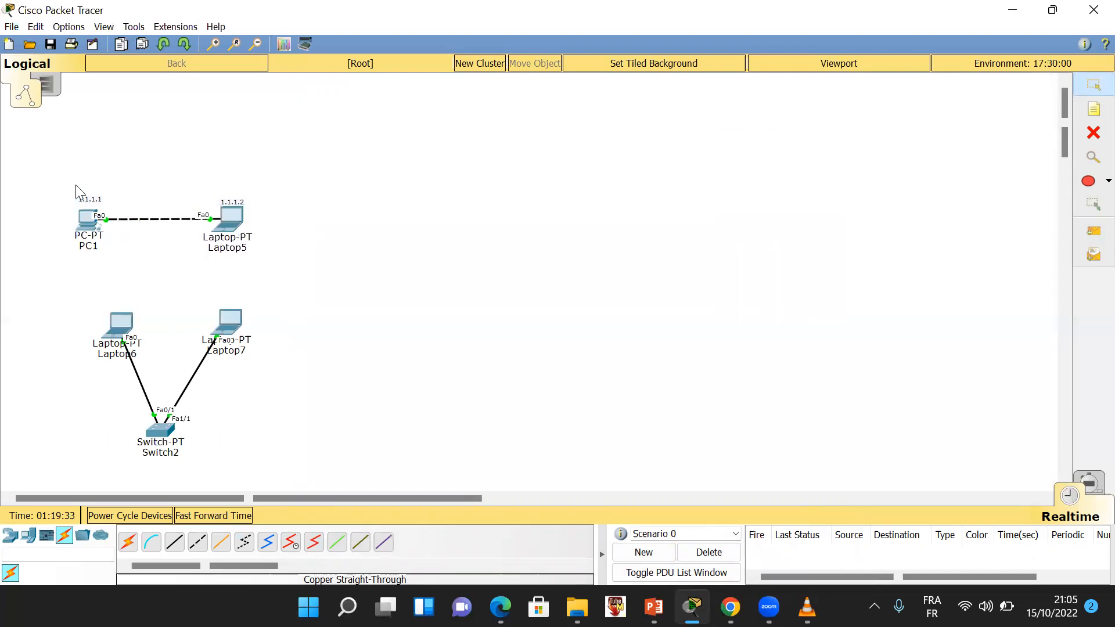
left_click_drag(64, 164, 301, 259)
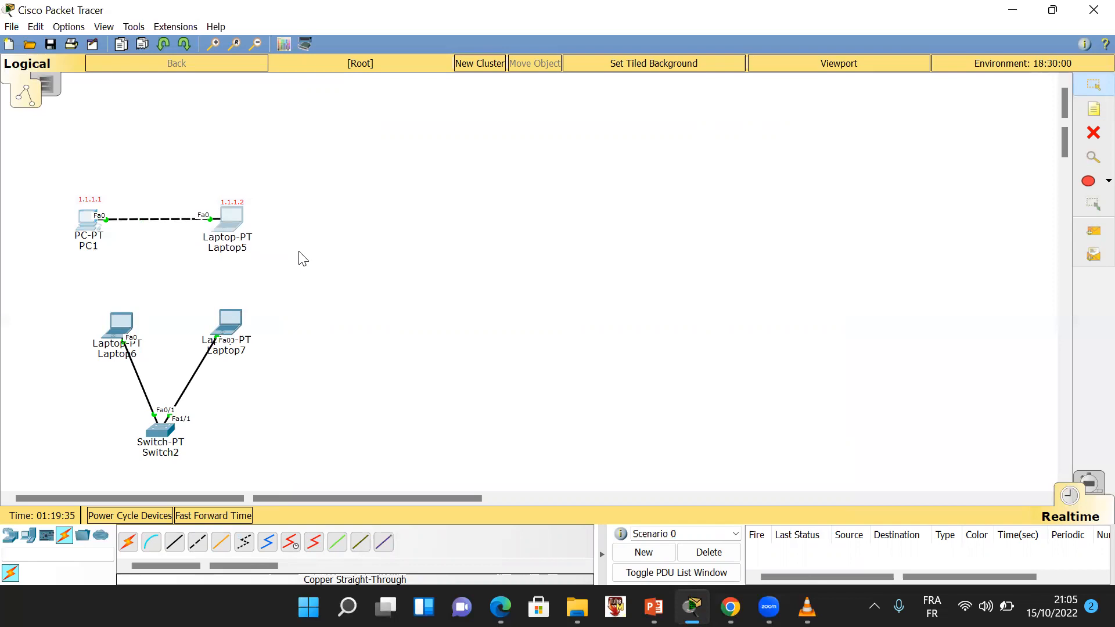
left_click(218, 145)
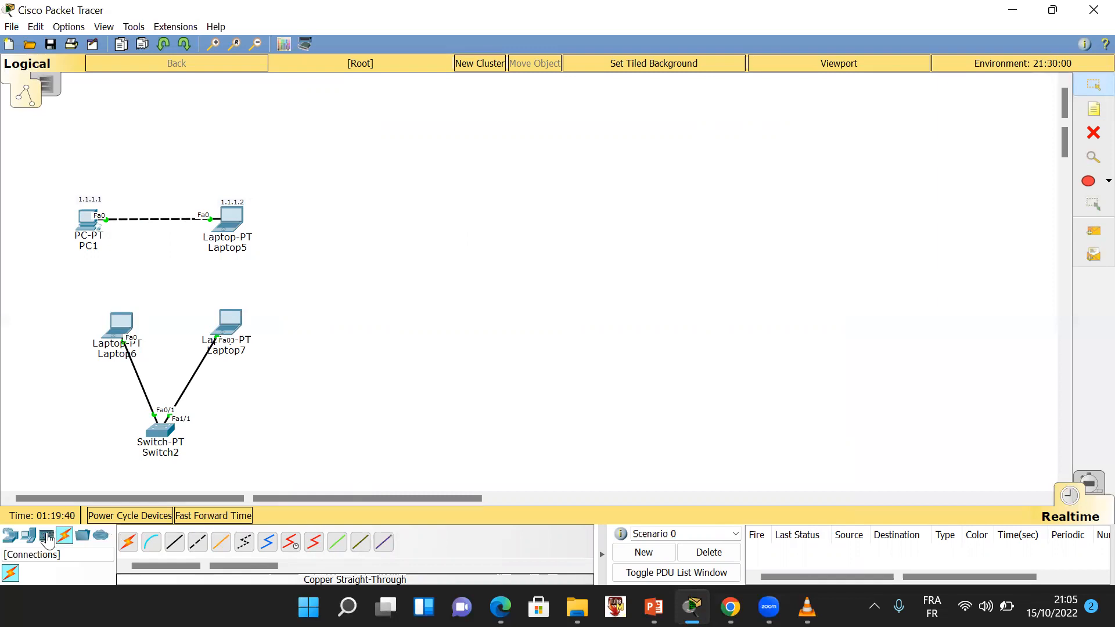
Place a generic Router-PT in the empty workspace to the right of the switch network
left_click(10, 535)
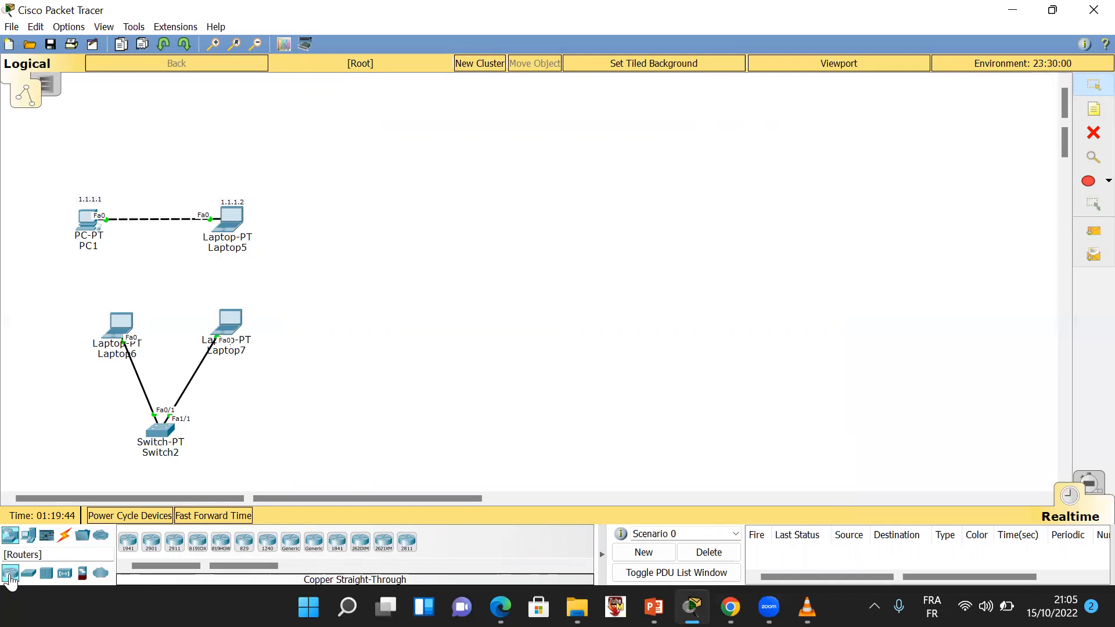
left_click(167, 552)
left_click(314, 542)
left_click(498, 374)
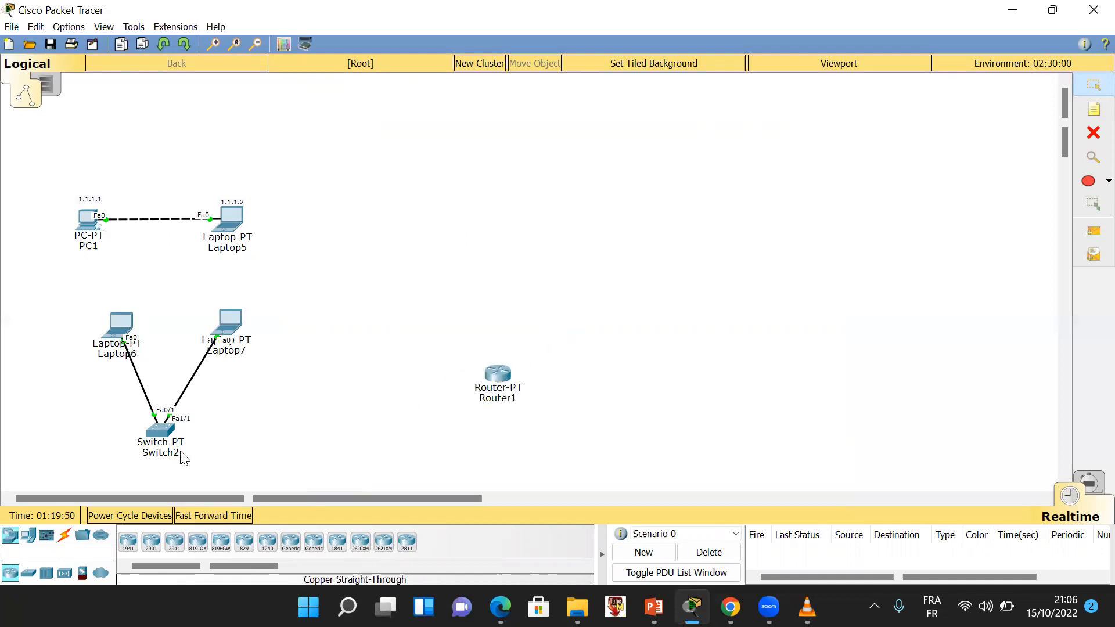
Place two generic PCs above the router, one on each side
left_click(28, 537)
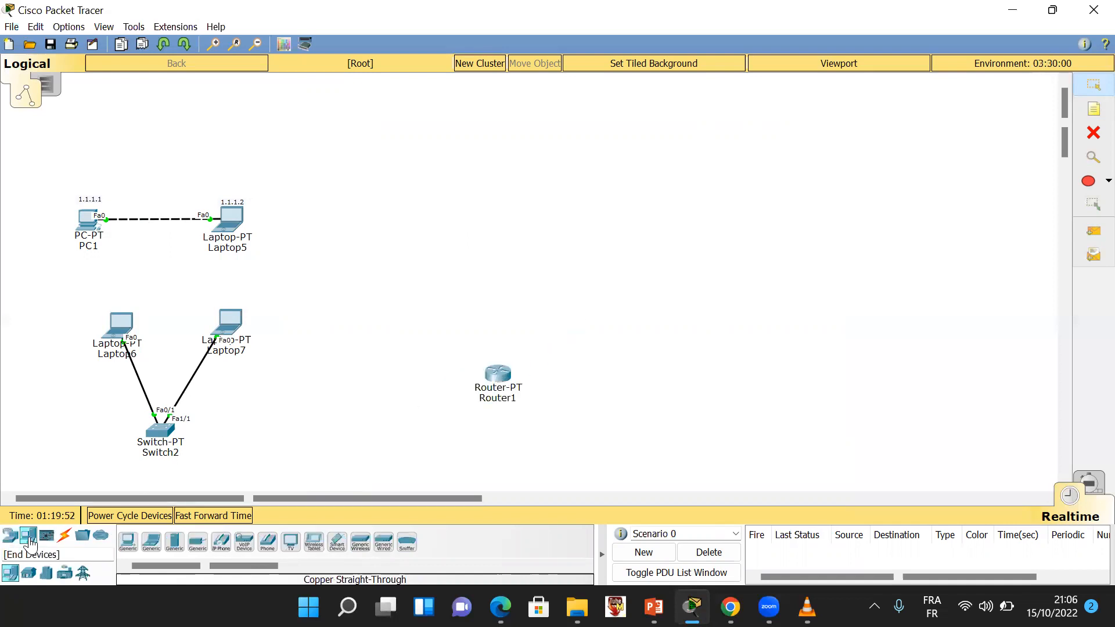
left_click(128, 541)
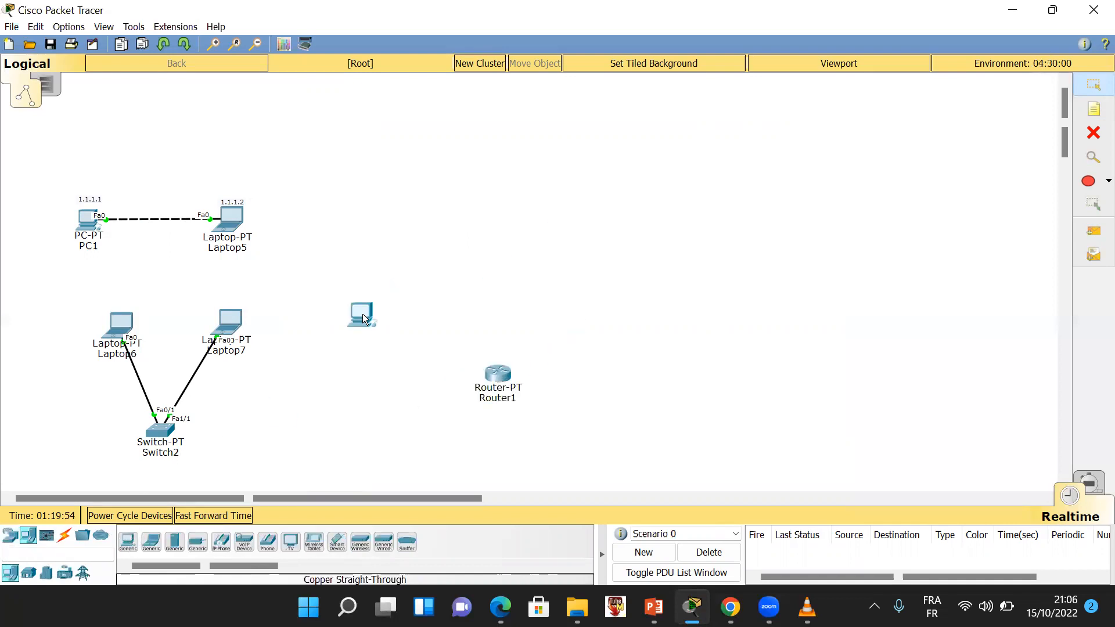
left_click(430, 286)
left_click(128, 541)
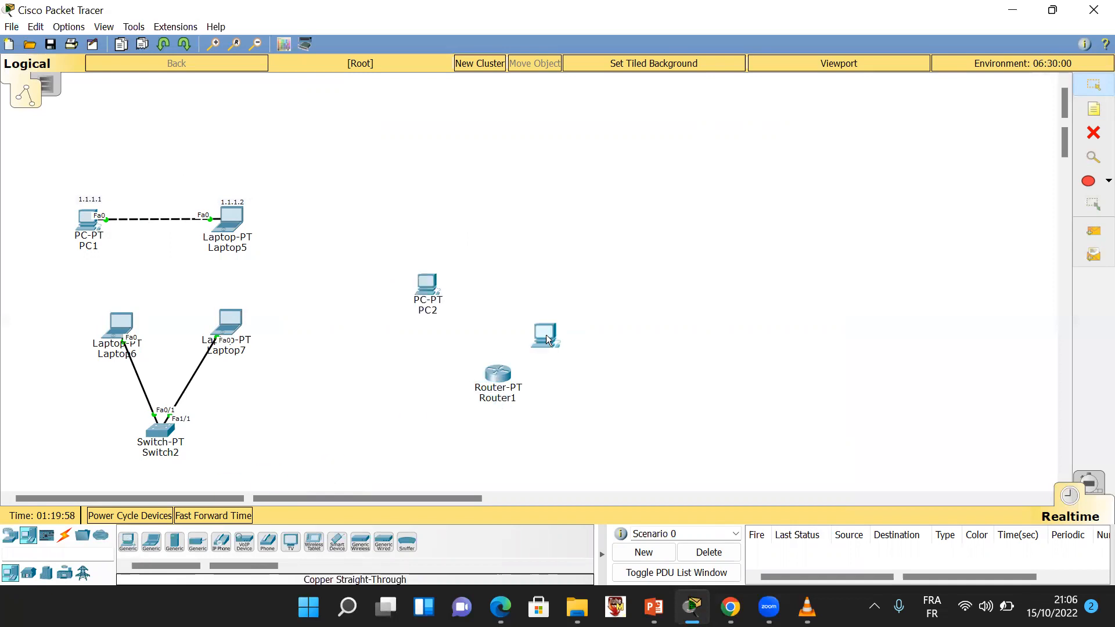
left_click(596, 301)
Arrange PC2 and PC3 level with each other and center the router below them
left_click_drag(430, 284, 432, 273)
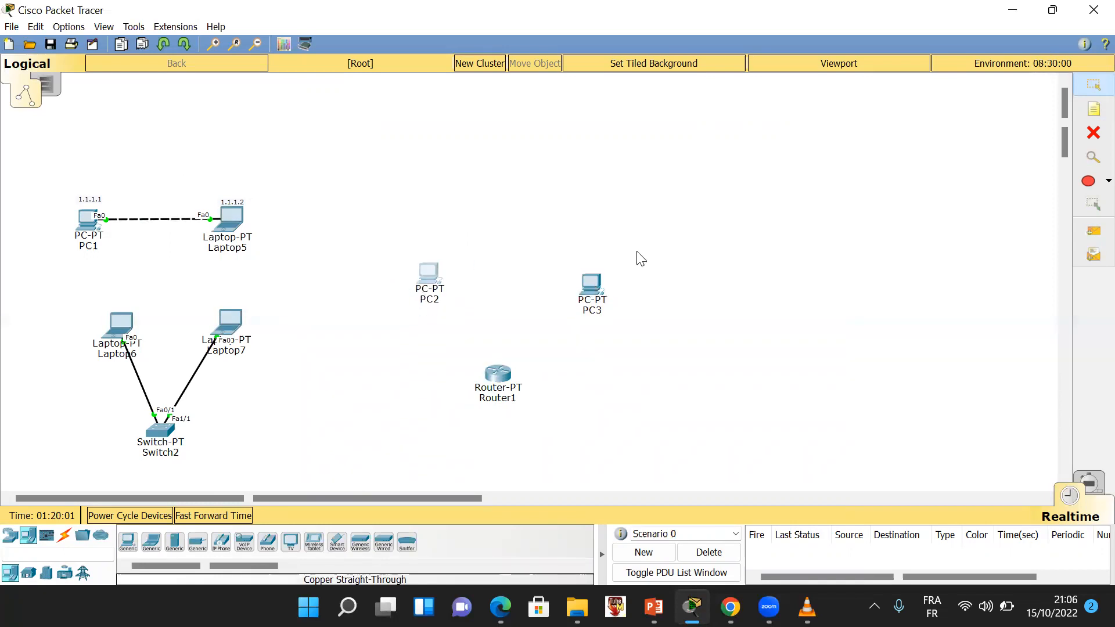
left_click_drag(593, 284, 587, 265)
left_click_drag(501, 373, 523, 364)
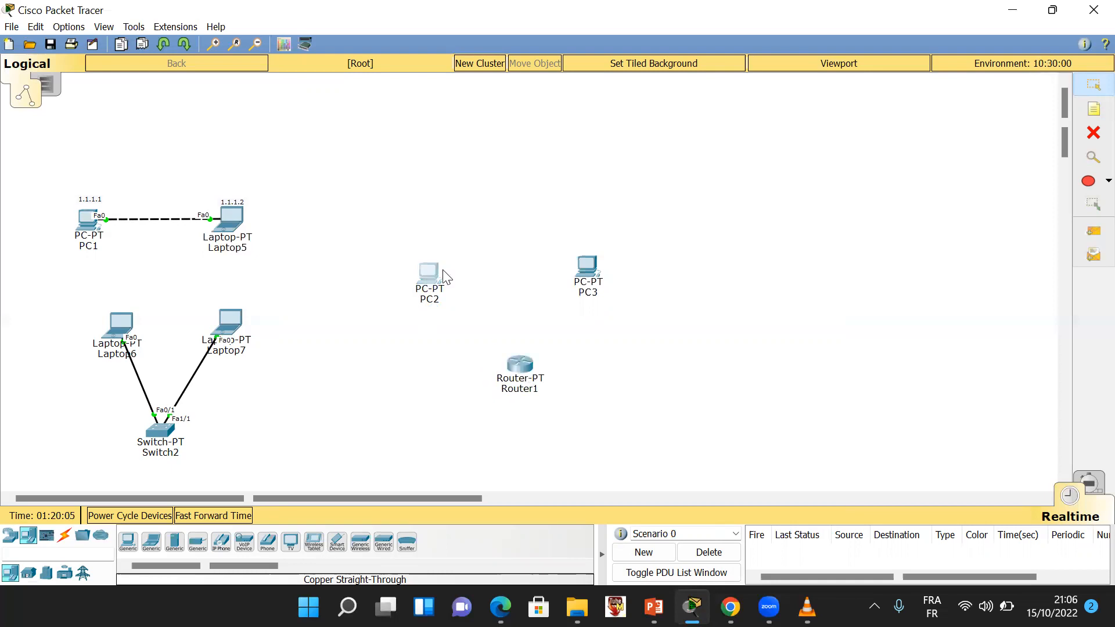
left_click_drag(424, 285, 443, 276)
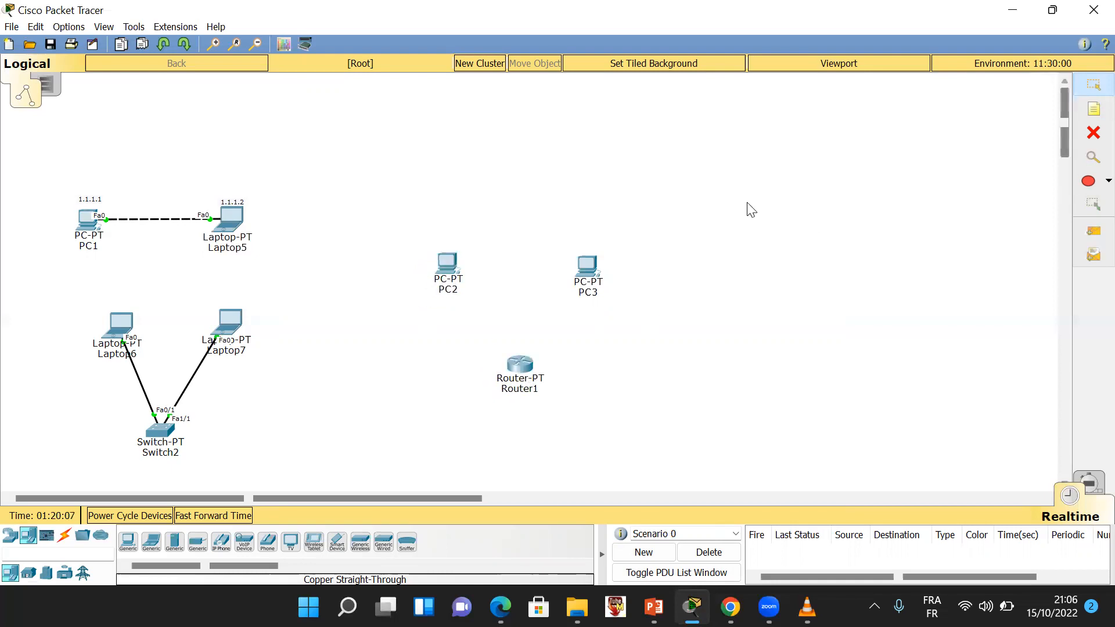
Add the address notes 1.1.1.12 above PC2 and 192.168.43.1 above PC3
left_click(1092, 112)
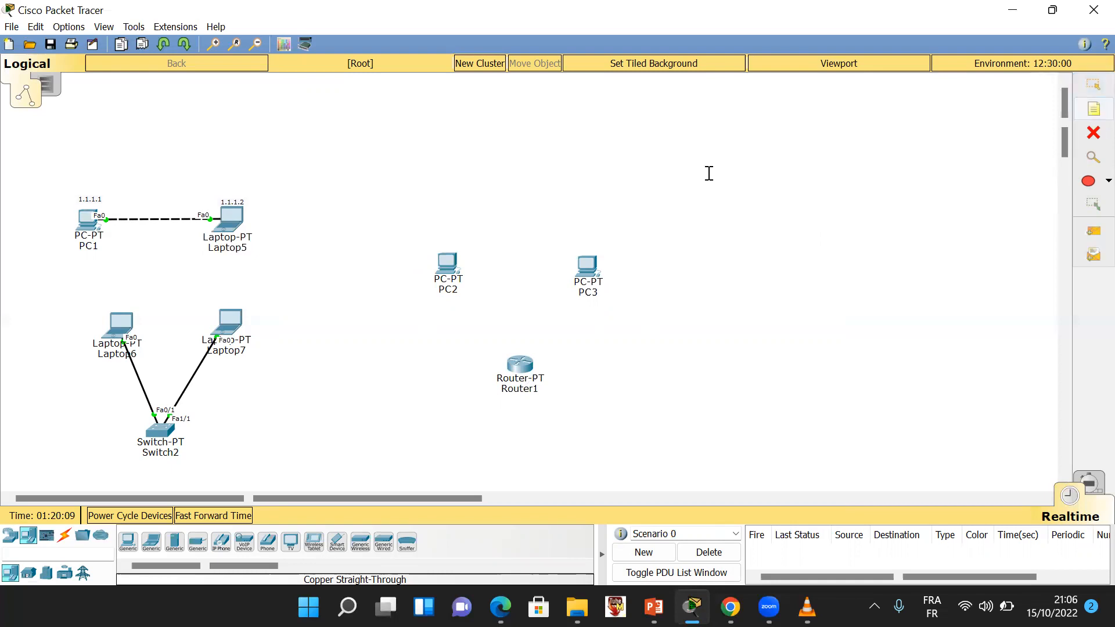
left_click(431, 236)
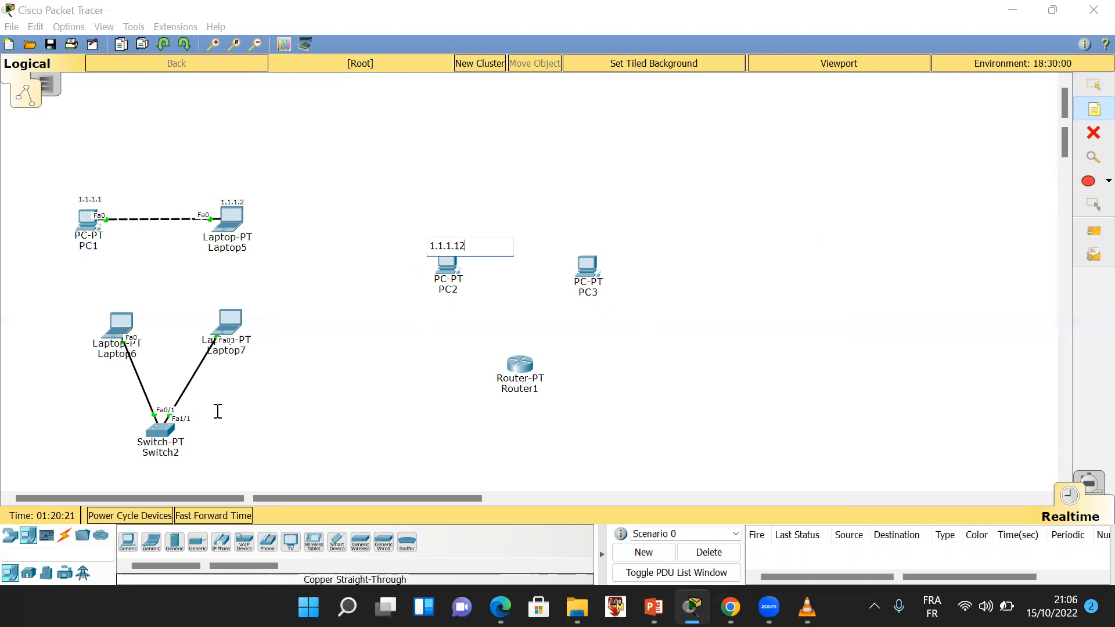
left_click(580, 247)
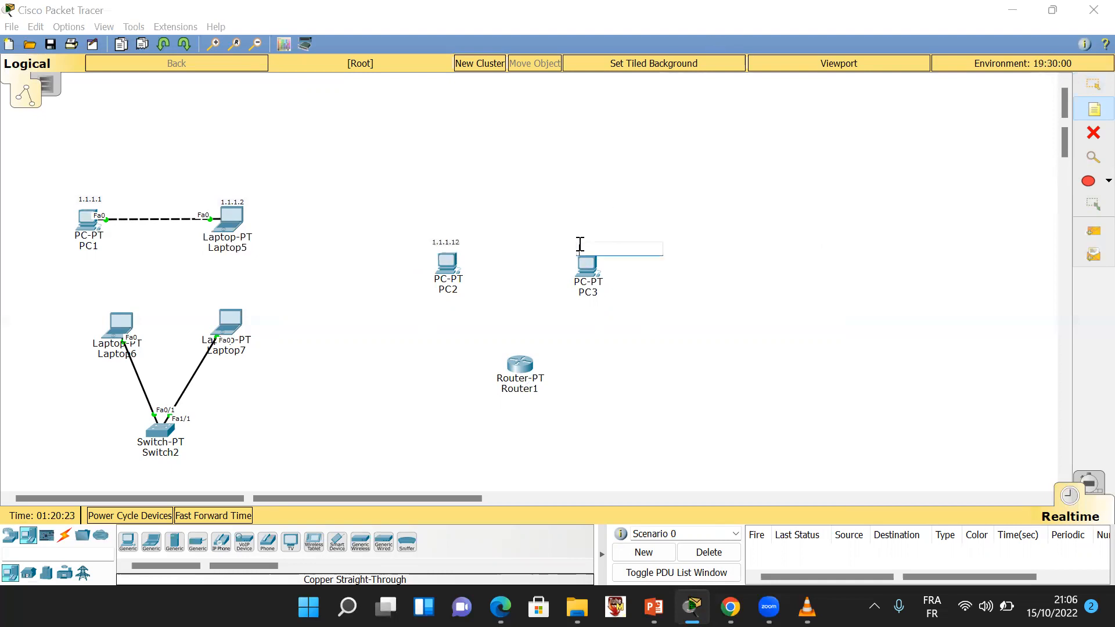
type("192.168.43.1")
left_click(774, 281)
Add the note ORANGE beside PC3 and the note mooV beside PC2
left_click(615, 262)
type("0")
left_click(386, 257)
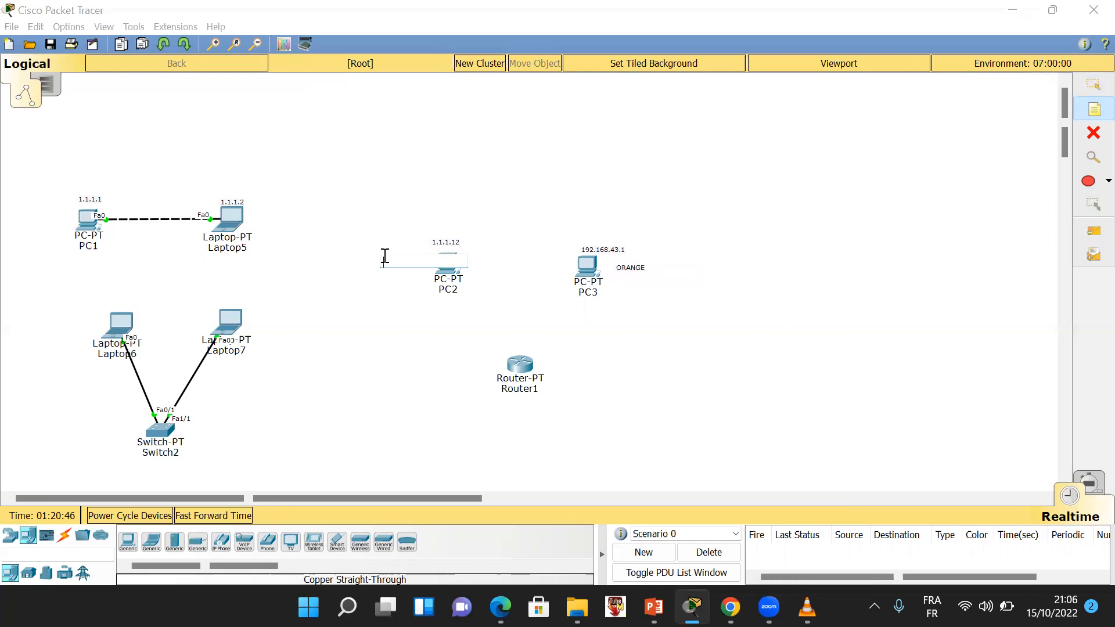
type("m")
left_click(688, 202)
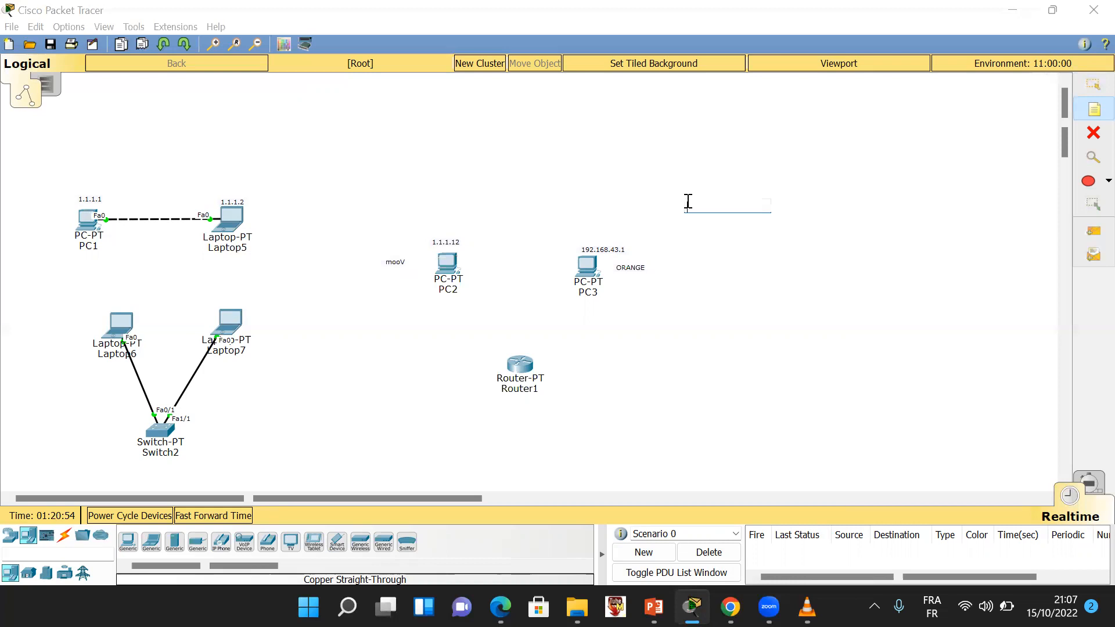
key("Escape")
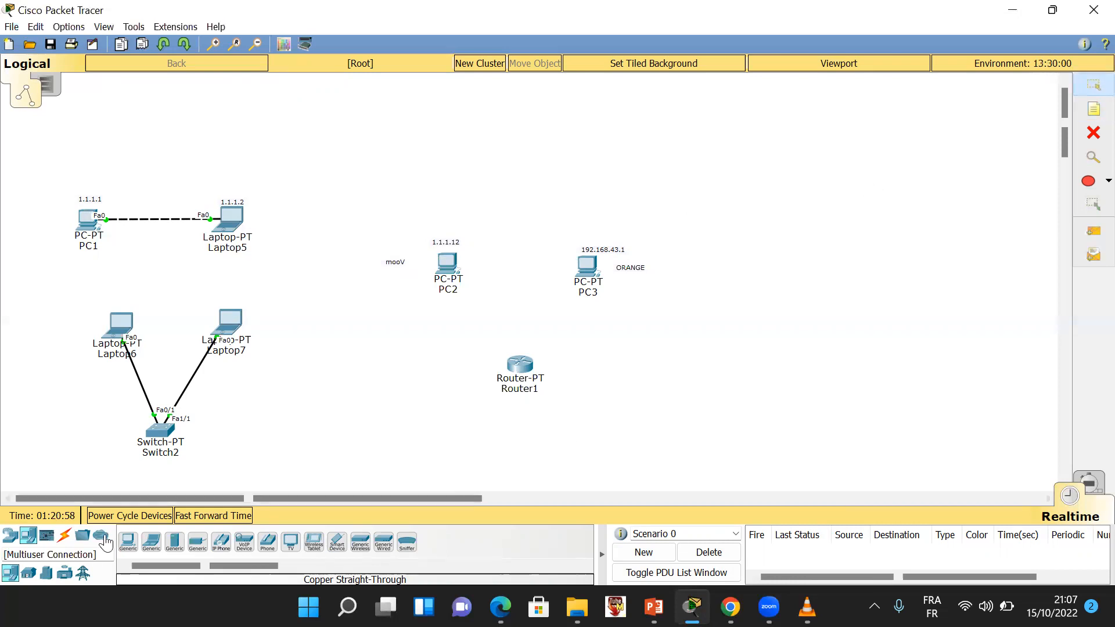
Connect PC2 and PC3 to Router1 with automatically chosen cables
left_click(64, 535)
left_click(129, 543)
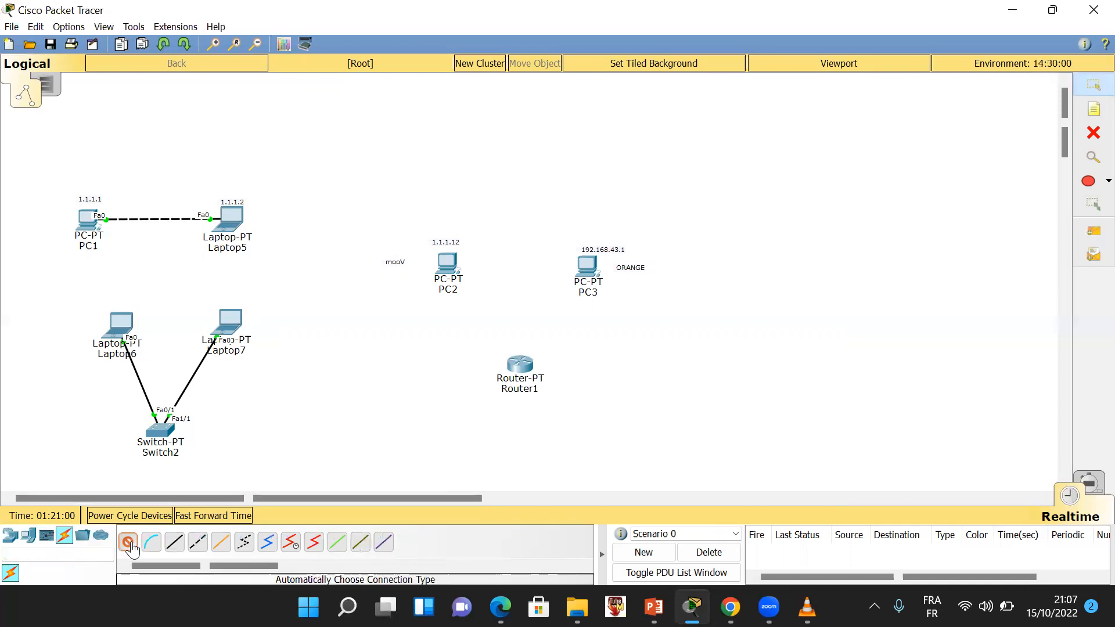
left_click(460, 270)
left_click(519, 366)
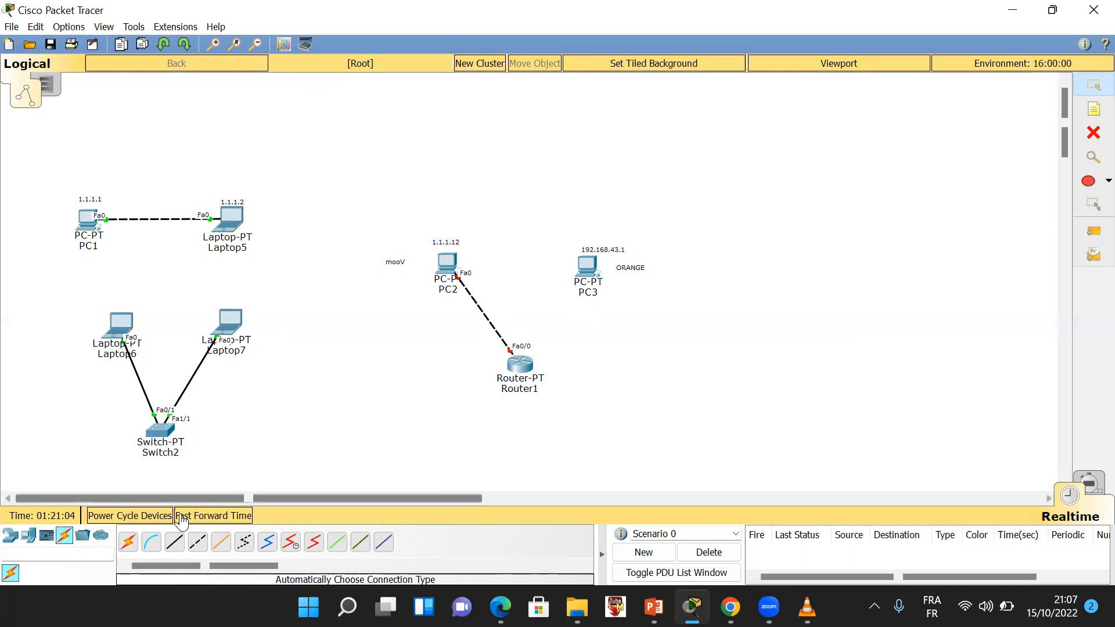
left_click(128, 542)
left_click(587, 272)
left_click(519, 364)
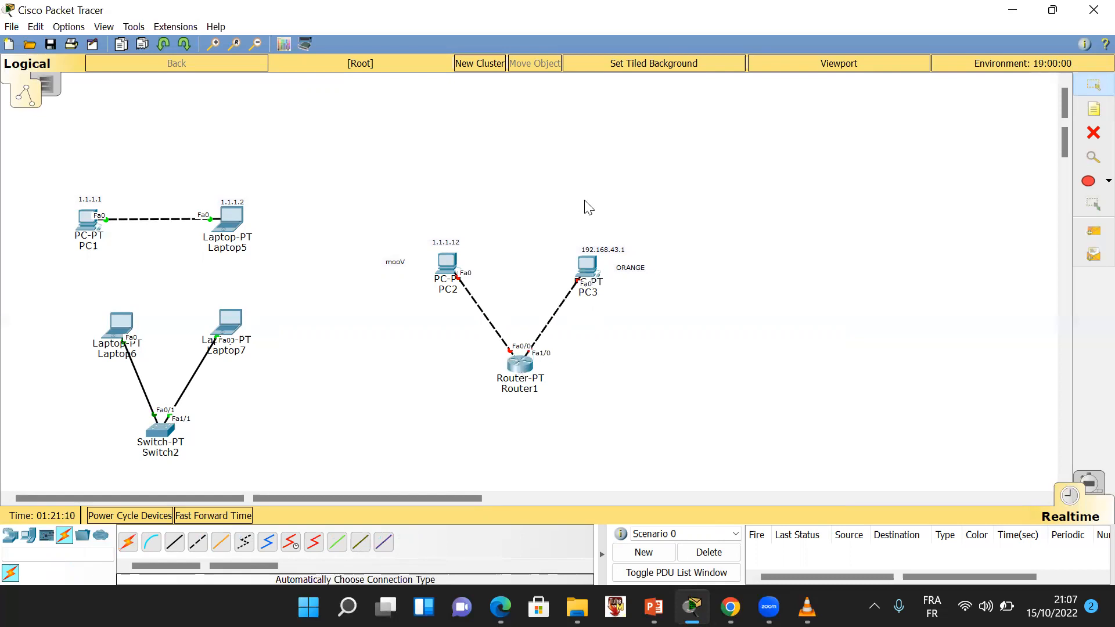
Give PC3 the static IP address 192.168.43.1, copied from its note, with subnet mask 255.255.255.0
double_click(604, 251)
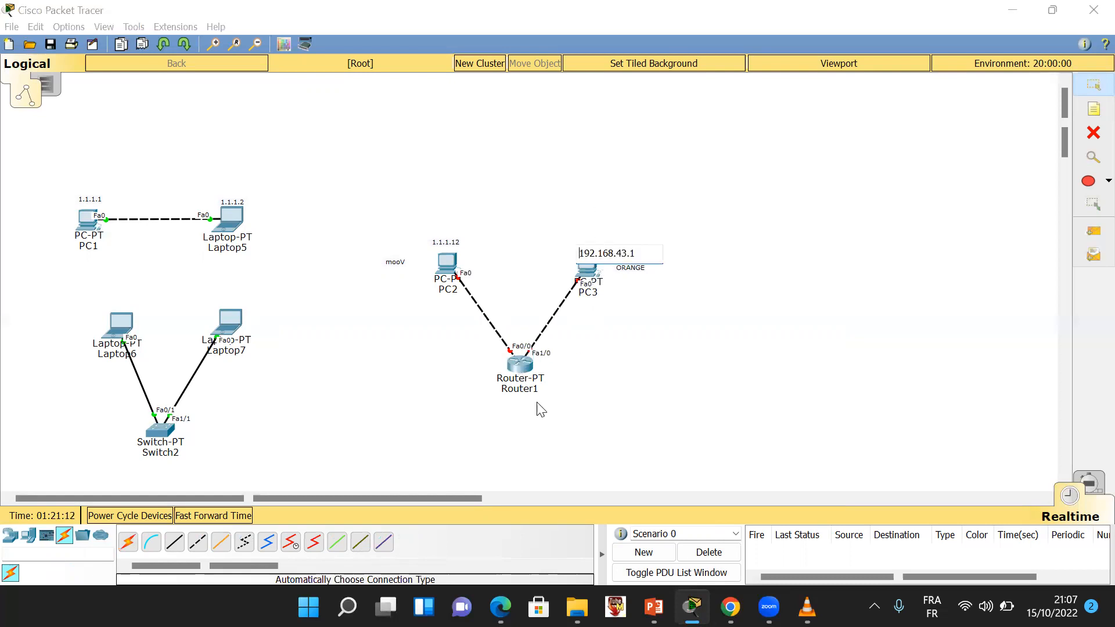
left_click(601, 305)
double_click(607, 252)
left_click_drag(637, 253, 577, 256)
key("ctrl+c")
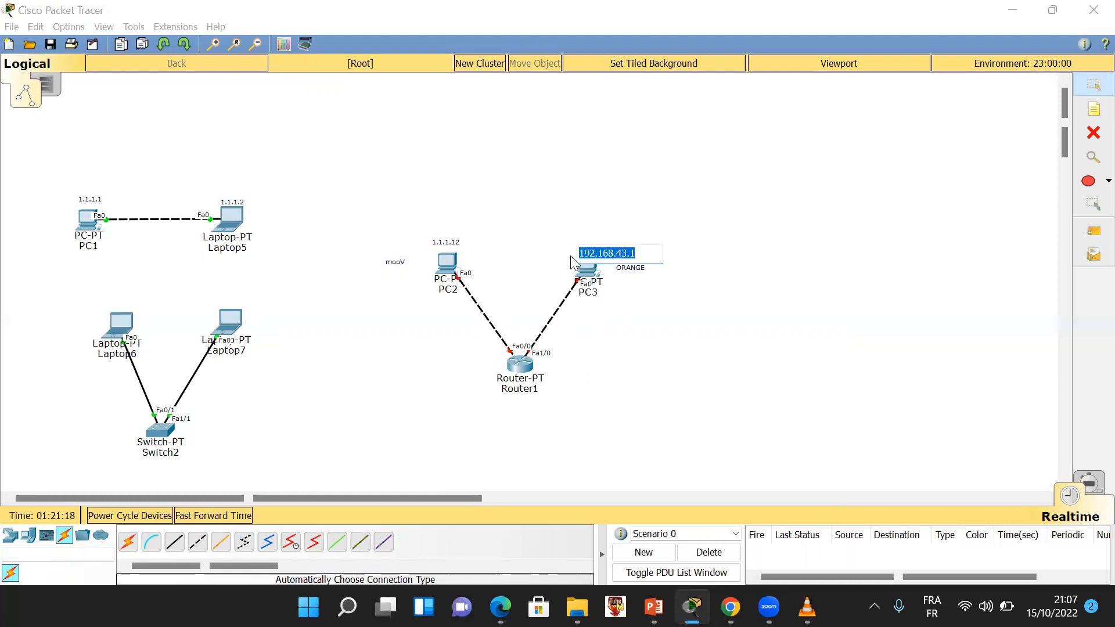
left_click(588, 272)
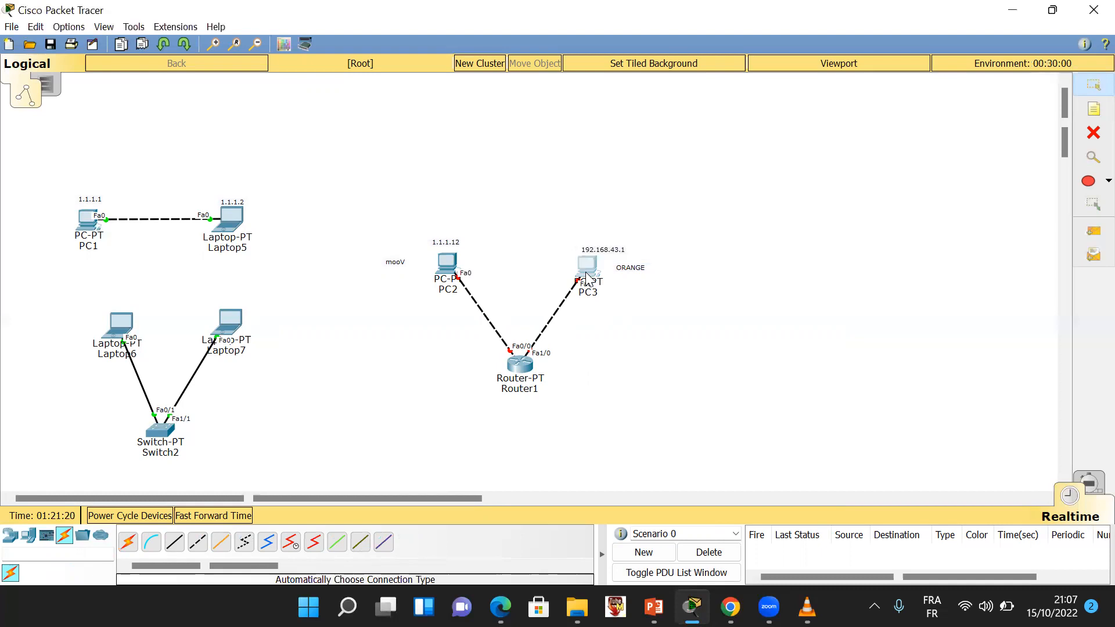
left_click(587, 272)
left_click(457, 151)
left_click(370, 212)
key("ctrl+v")
left_click(531, 246)
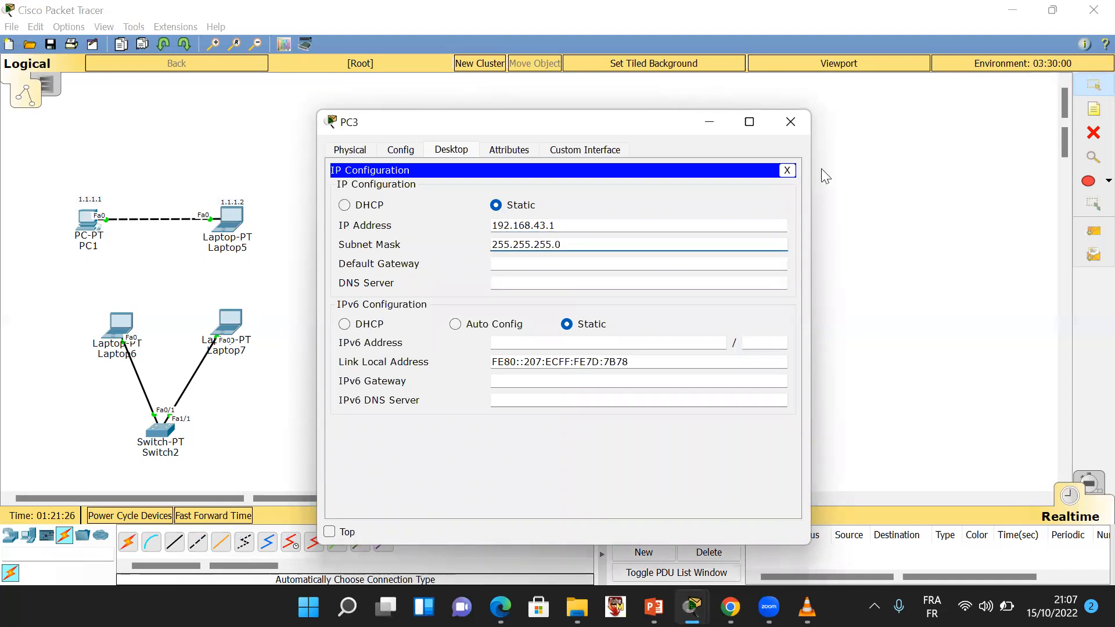
left_click(792, 122)
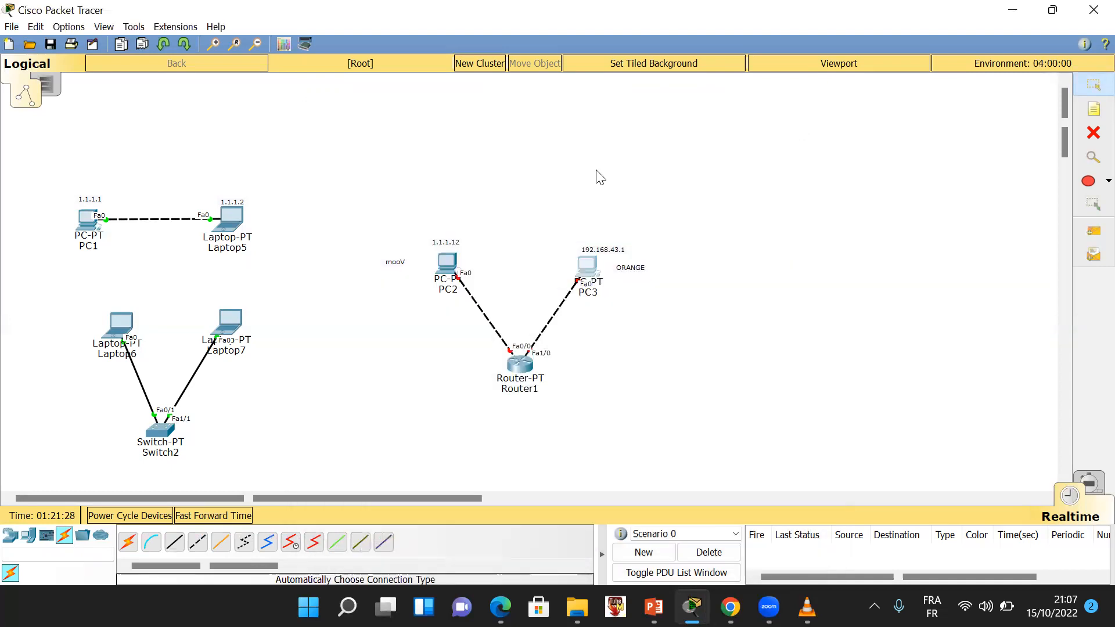
left_click(449, 270)
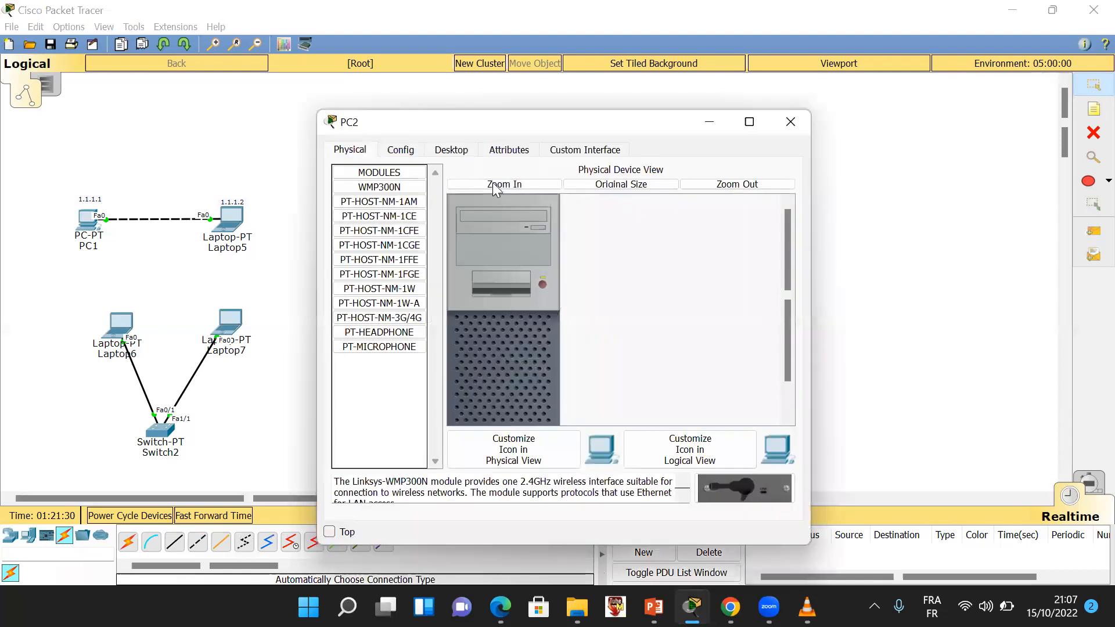
left_click(707, 123)
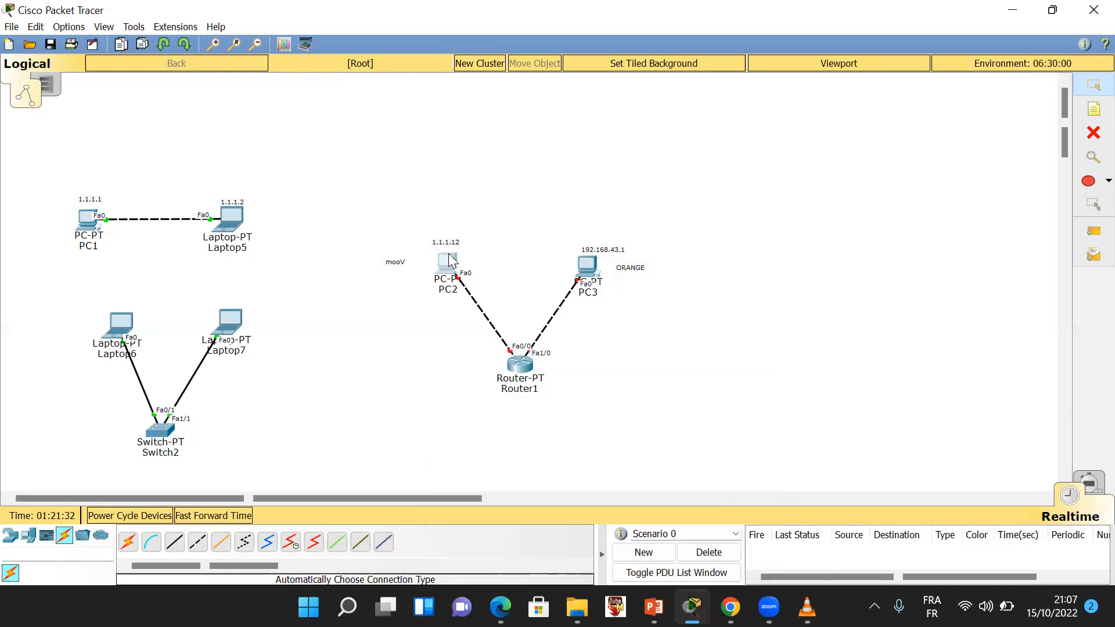
left_click(481, 240)
left_click_drag(481, 240, 400, 256)
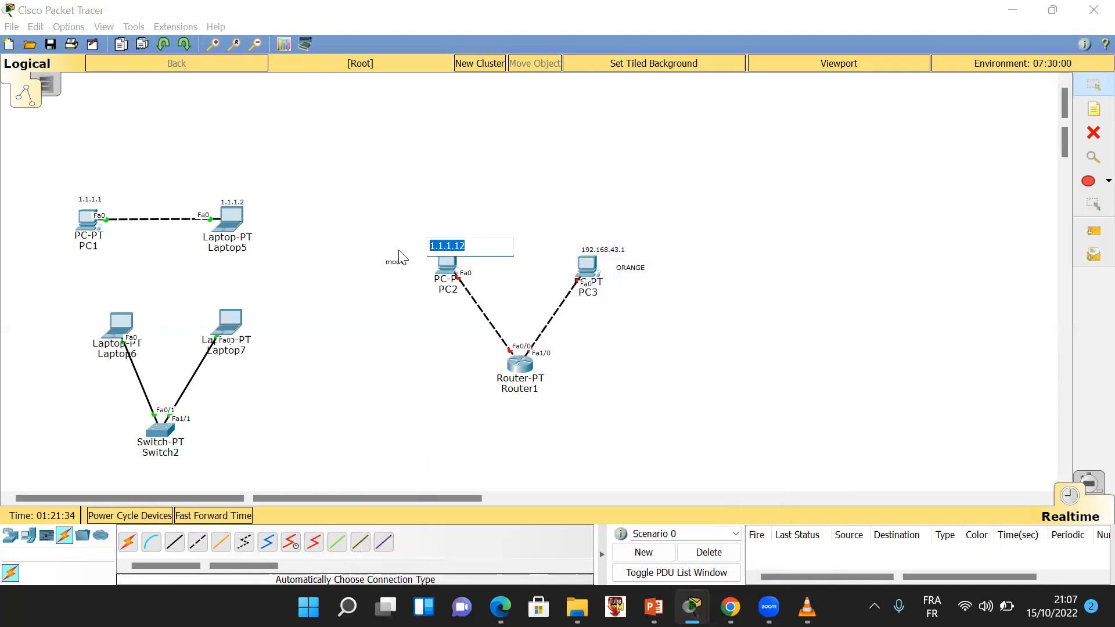
left_click(523, 366)
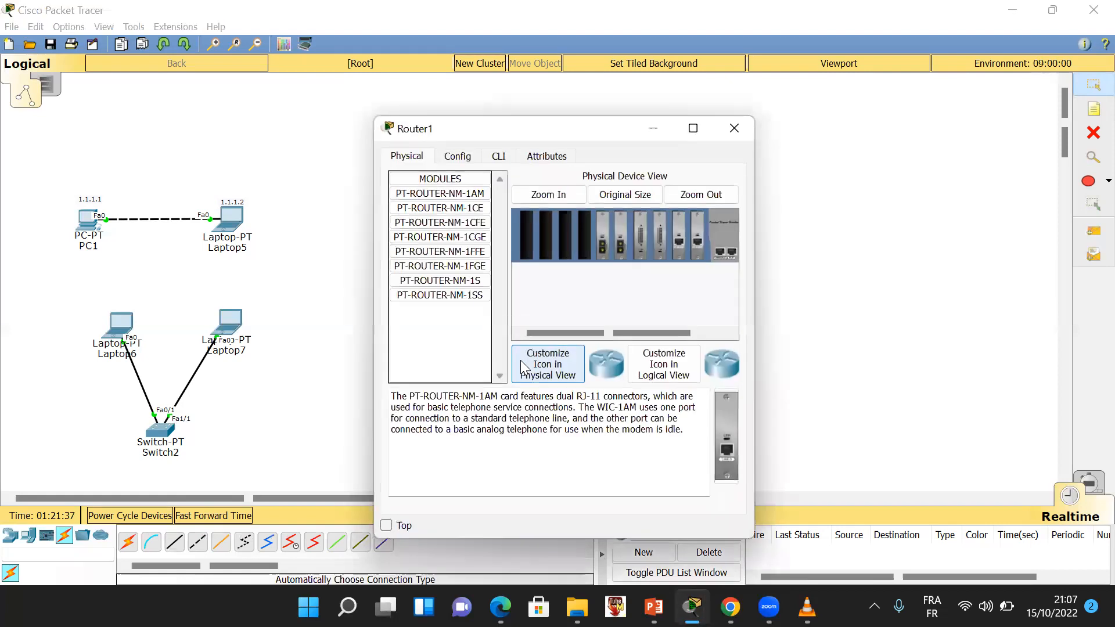
left_click(457, 161)
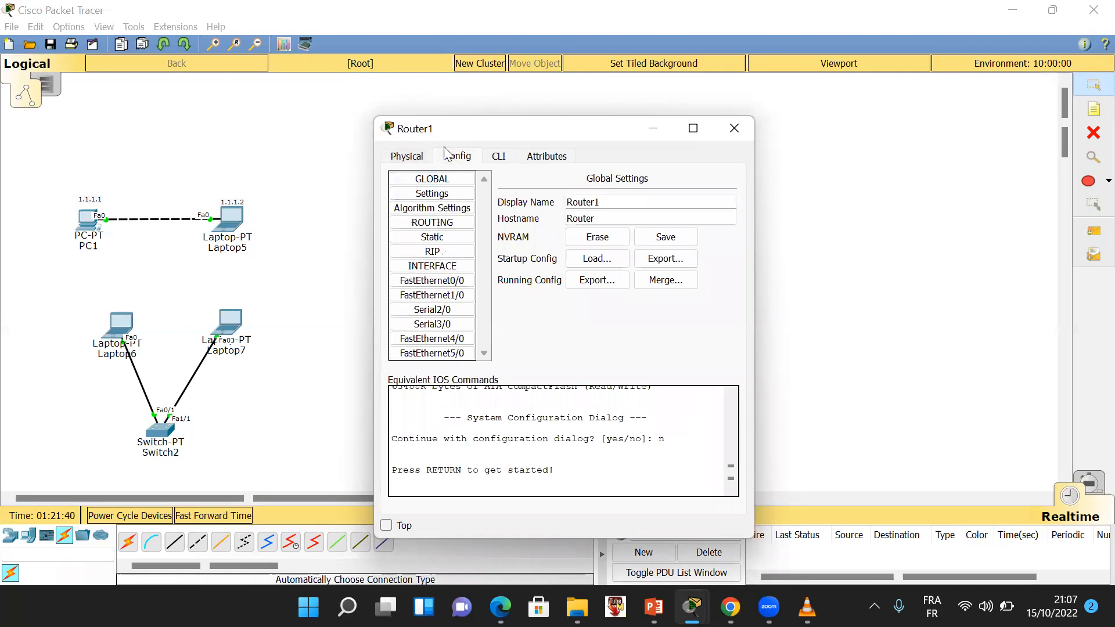
left_click(418, 157)
left_click(735, 128)
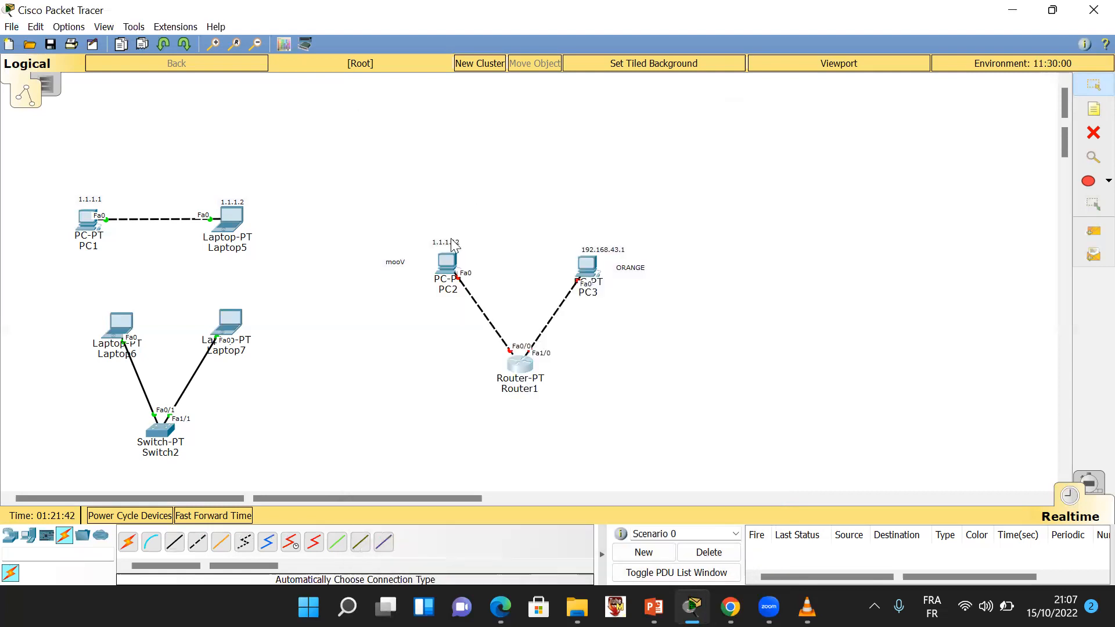
Give PC2 the static IP address 1.1.1.12 with the default subnet mask
left_click(449, 264)
left_click(454, 151)
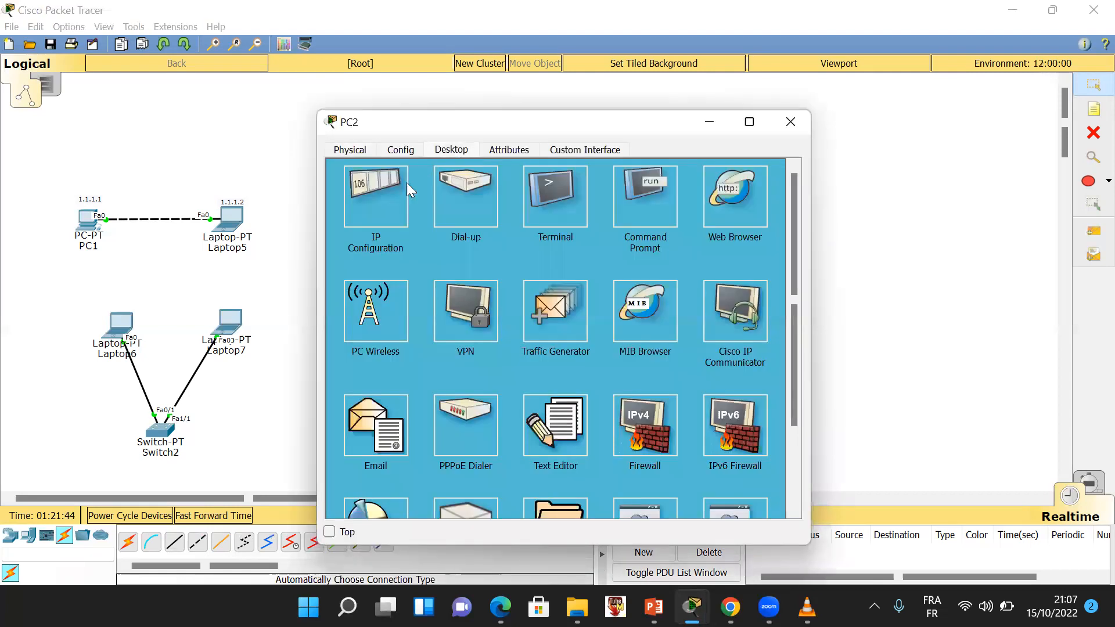
left_click(399, 185)
left_click(524, 227)
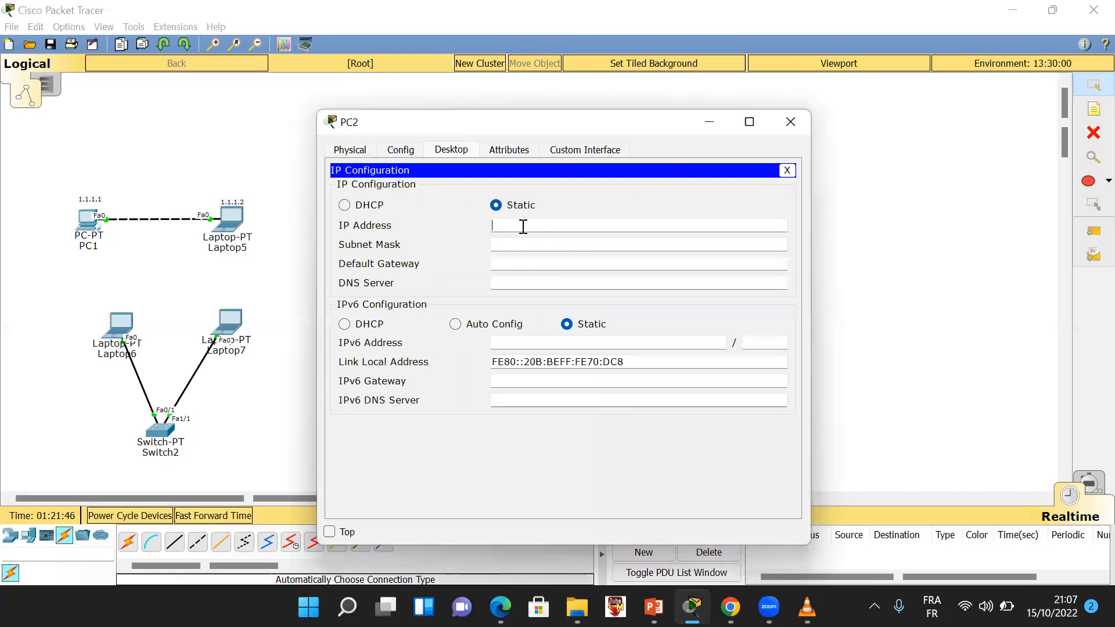
type("1.1.1.12")
left_click(548, 244)
left_click(791, 122)
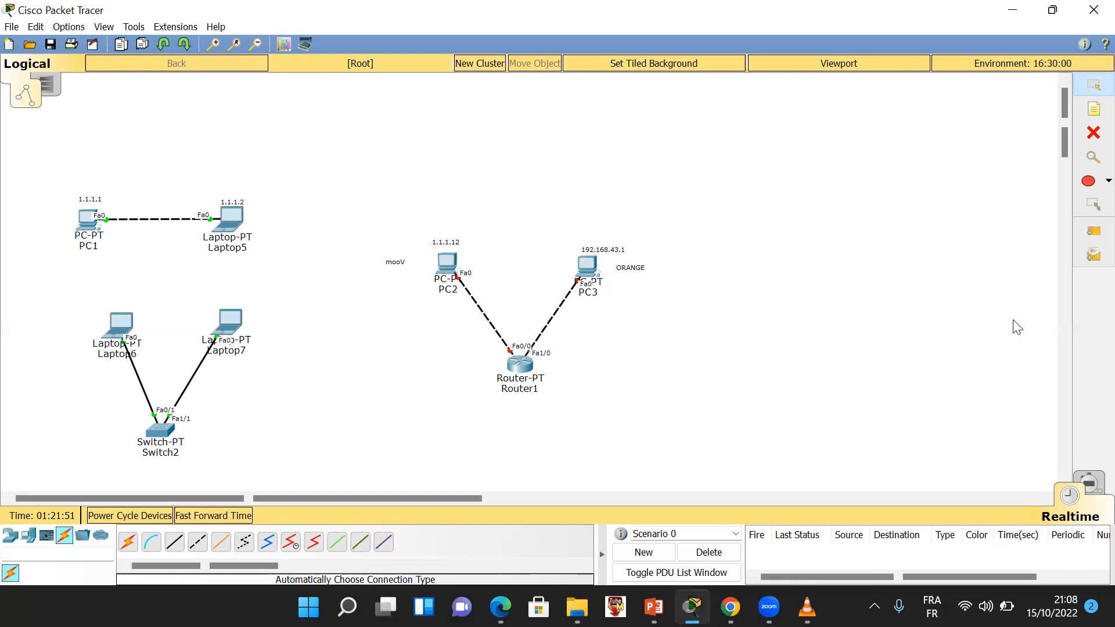
Send a simple test message from PC3 to PC2, and delete the test scenario
left_click(1094, 230)
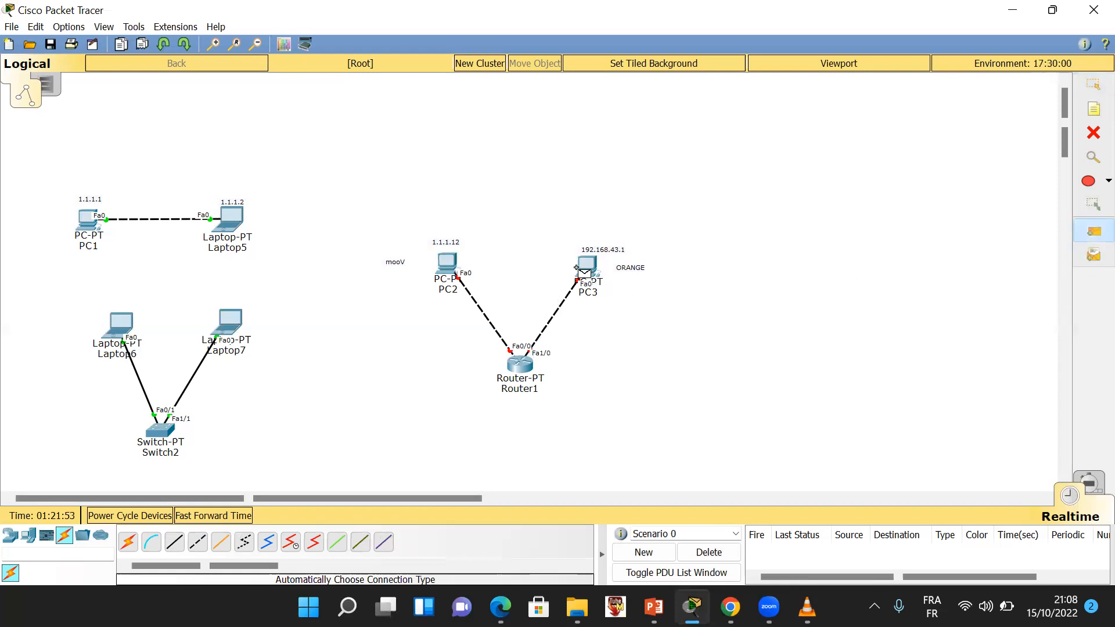
left_click(592, 267)
left_click(448, 266)
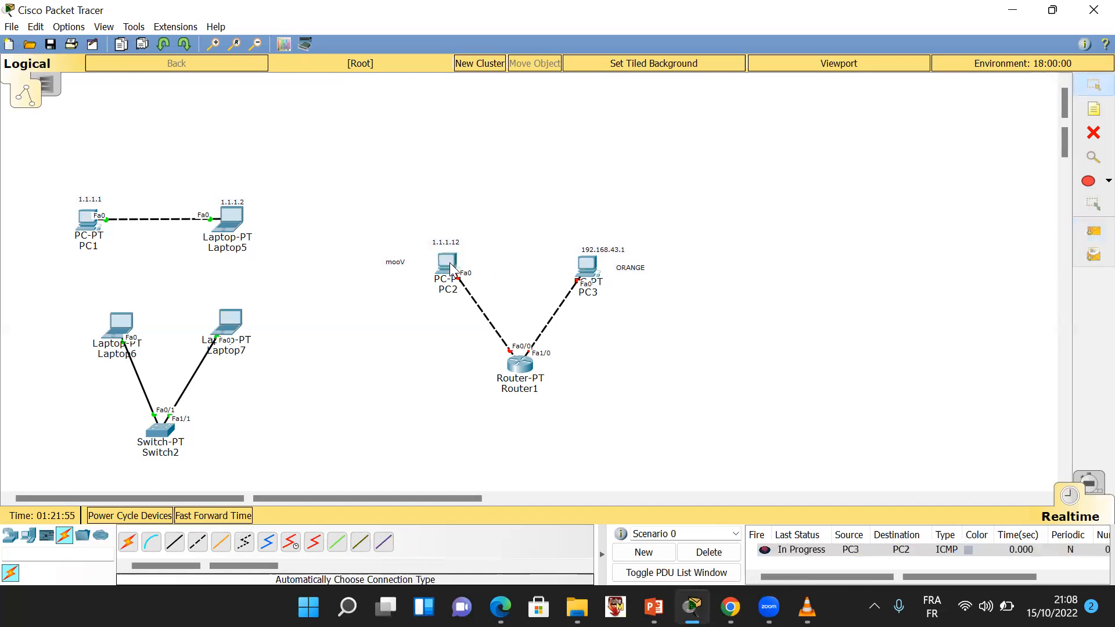
left_click(718, 553)
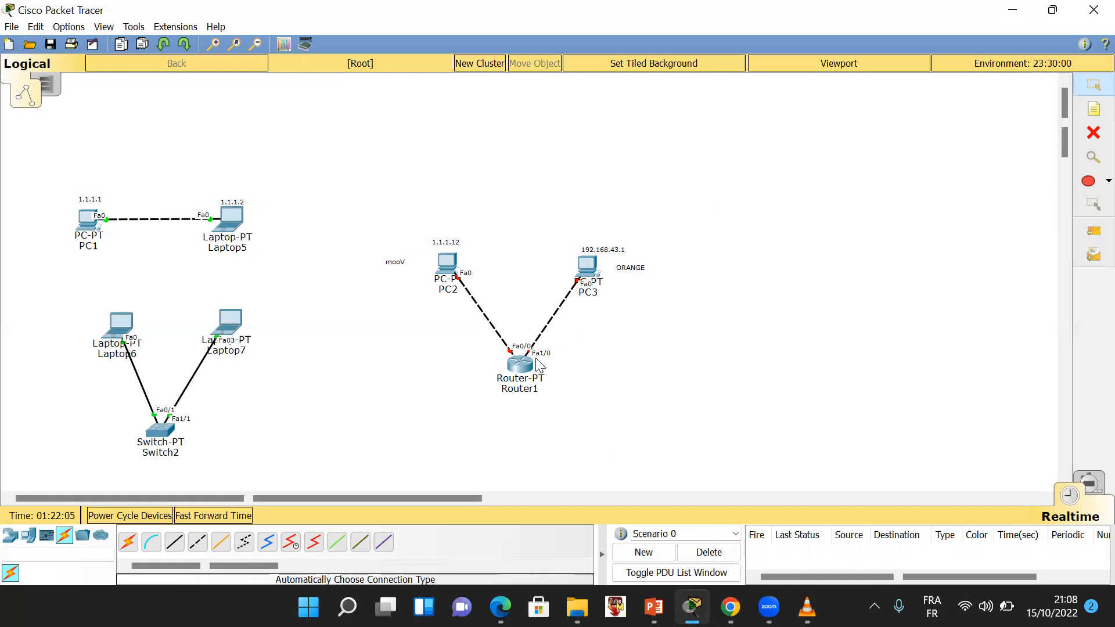
Enable Router1's FastEthernet1/0 port and give it the IP address 192.168.43.1, copied from PC3's note, with subnet mask 255.255.255.0
double_click(610, 251)
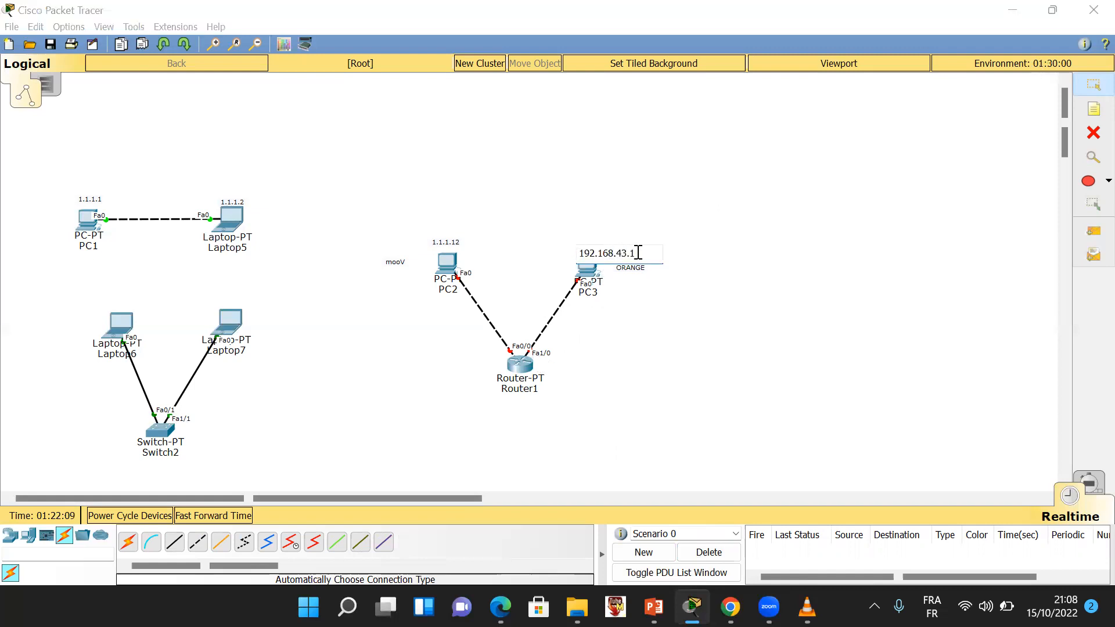
left_click_drag(638, 252, 532, 256)
key("ctrl+c")
left_click(520, 362)
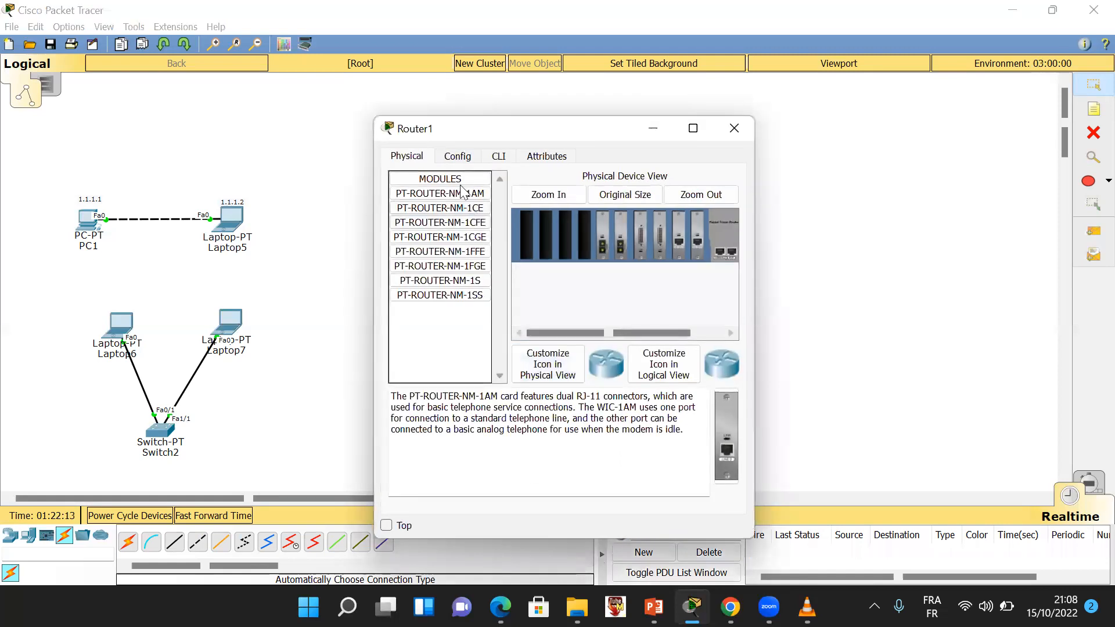
left_click(458, 155)
left_click(456, 297)
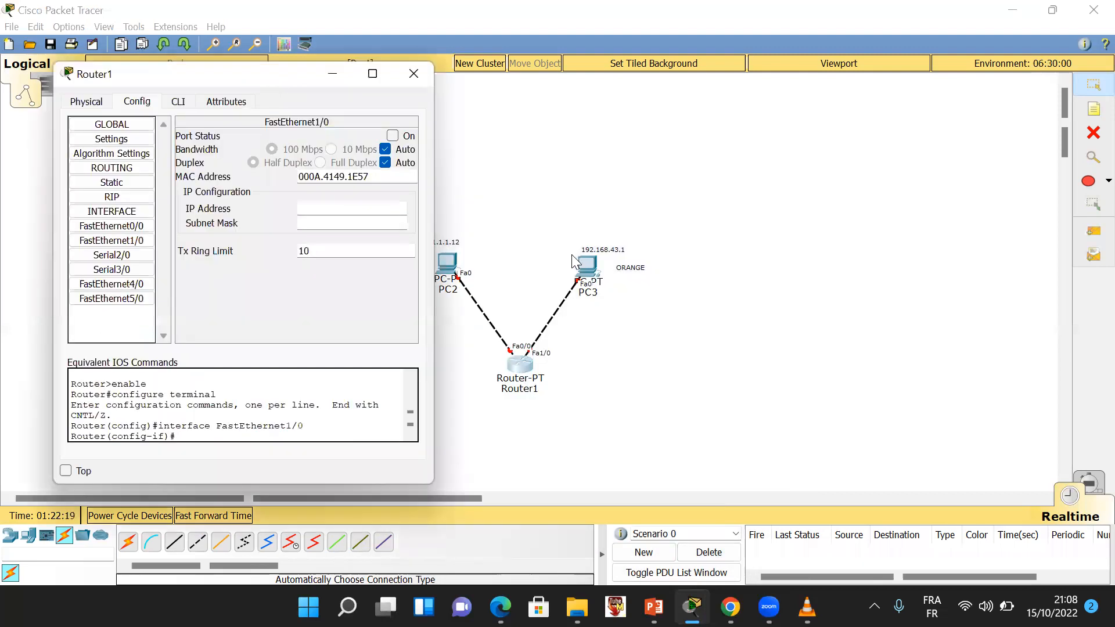
left_click(393, 136)
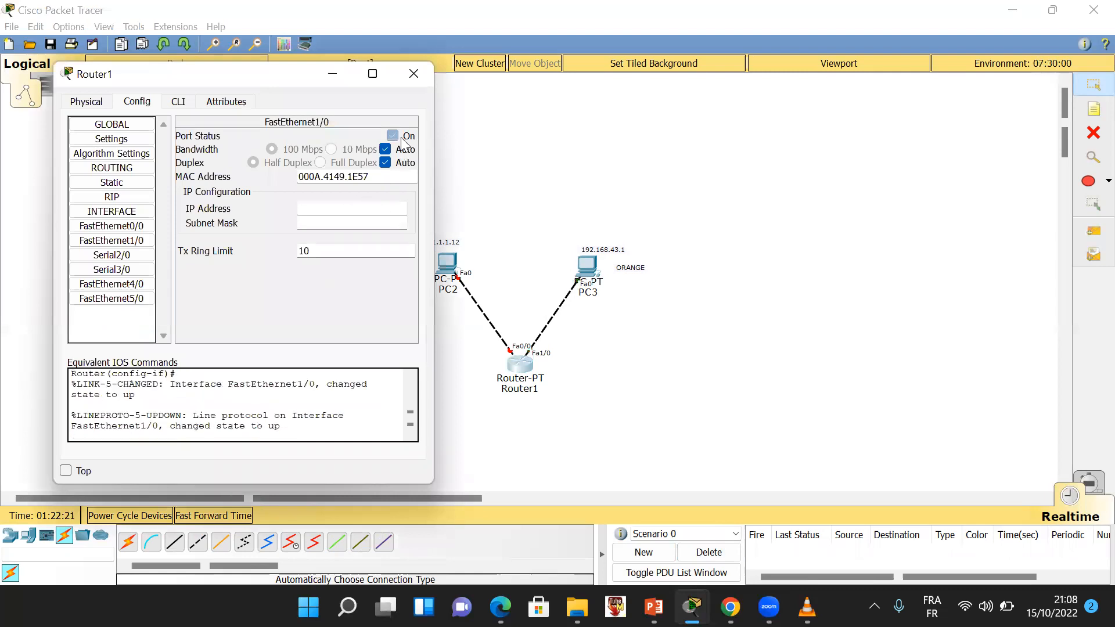
left_click(368, 212)
key("ctrl+v")
key("Tab")
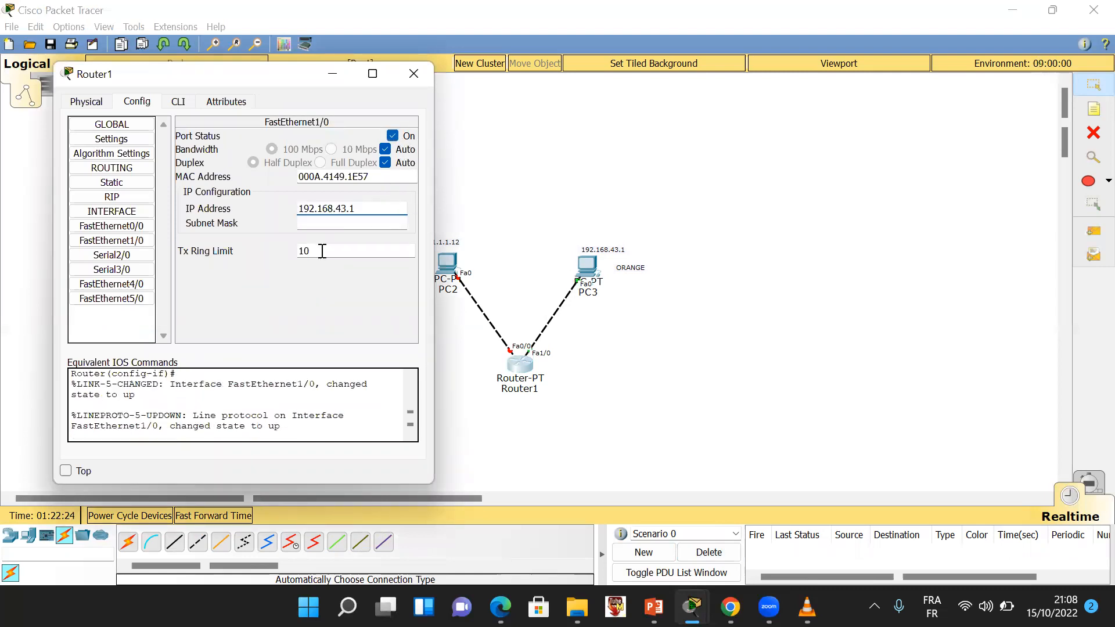
left_click(352, 224)
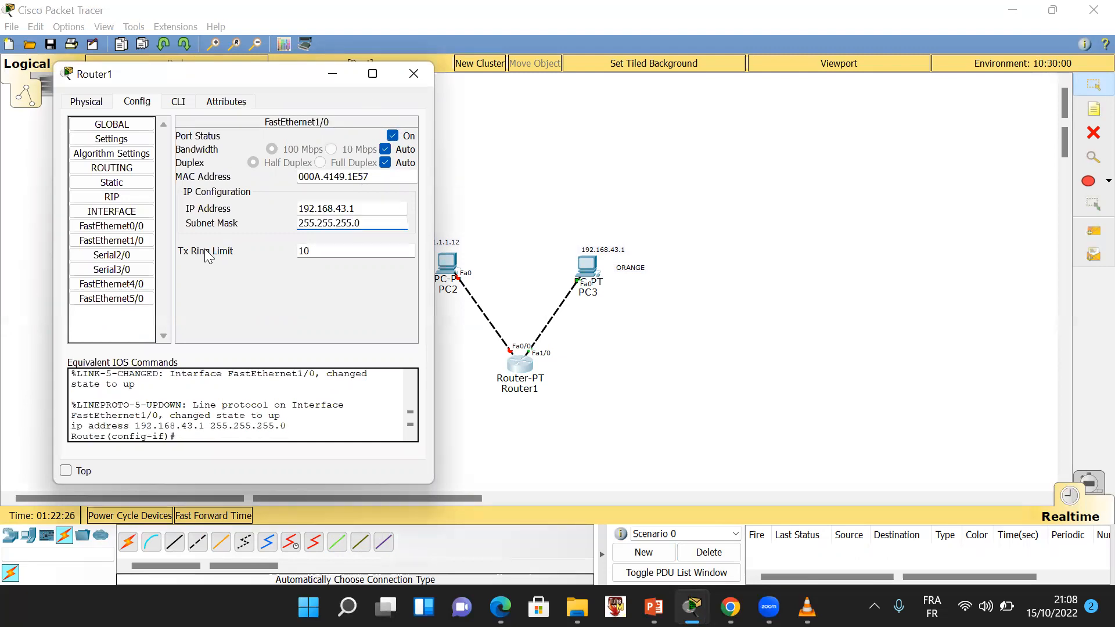
Turn on the FastEthernet0/0 port of Router1
left_click(129, 228)
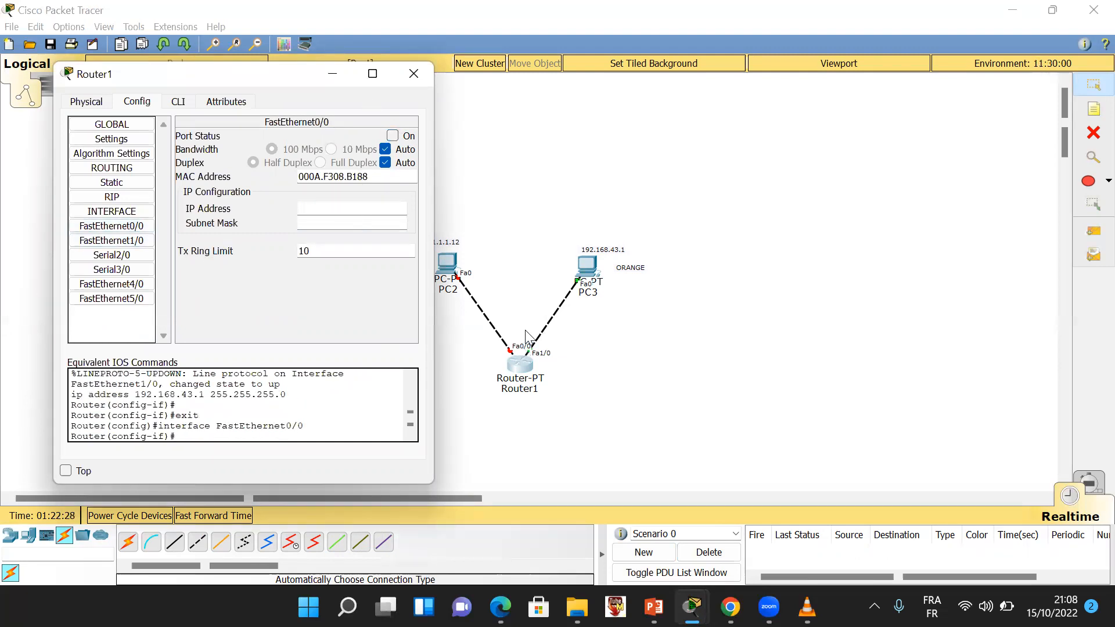
left_click(449, 248)
left_click(448, 241)
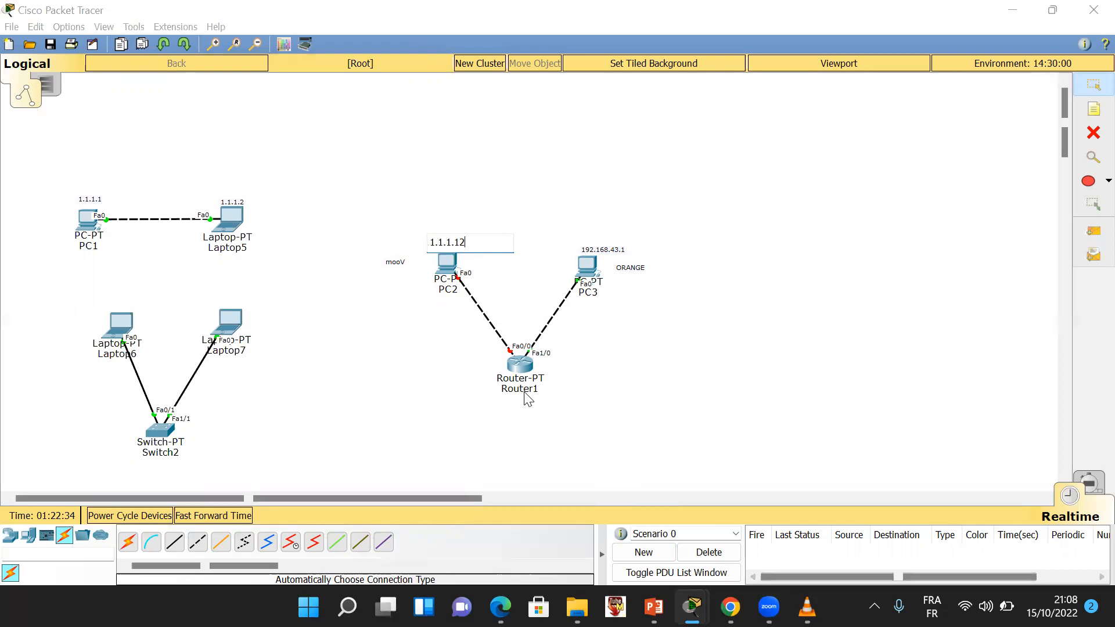
mouse_move(691, 607)
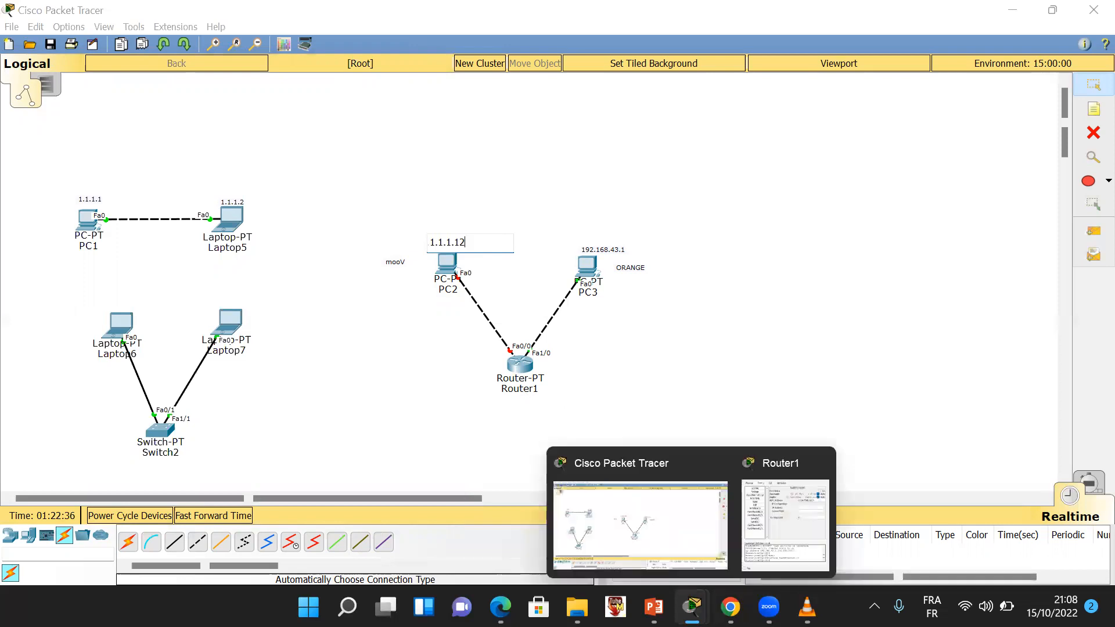
left_click(786, 495)
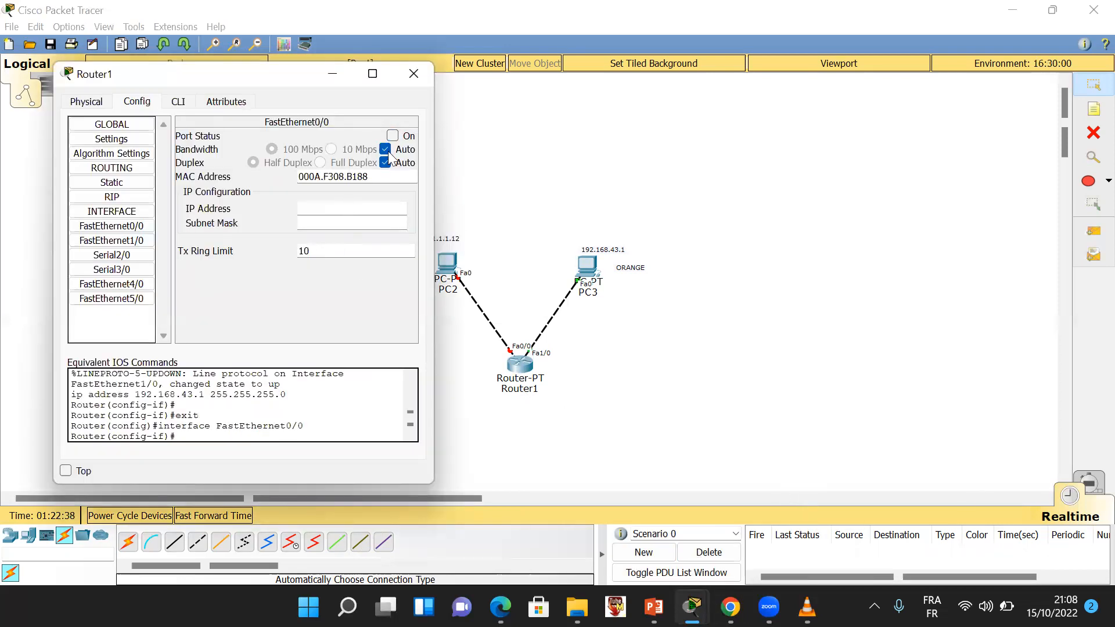
left_click(393, 135)
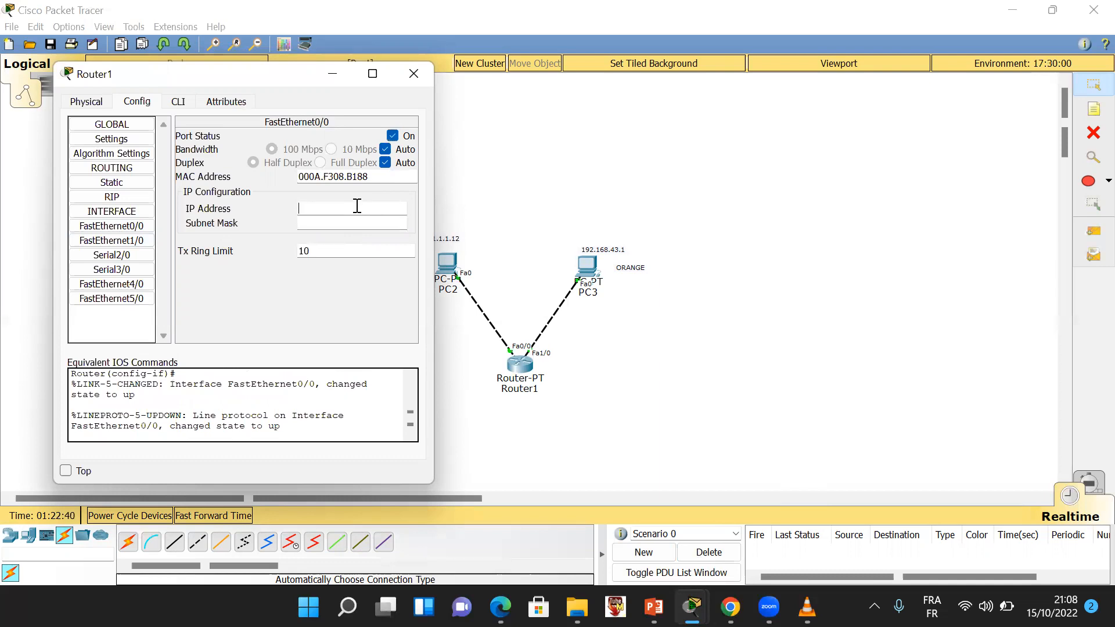
Try to assign the IP address 192.168.43.1 with the default subnet mask to FastEthernet0/0
left_click(357, 207)
key("ctrl+v")
left_click(344, 224)
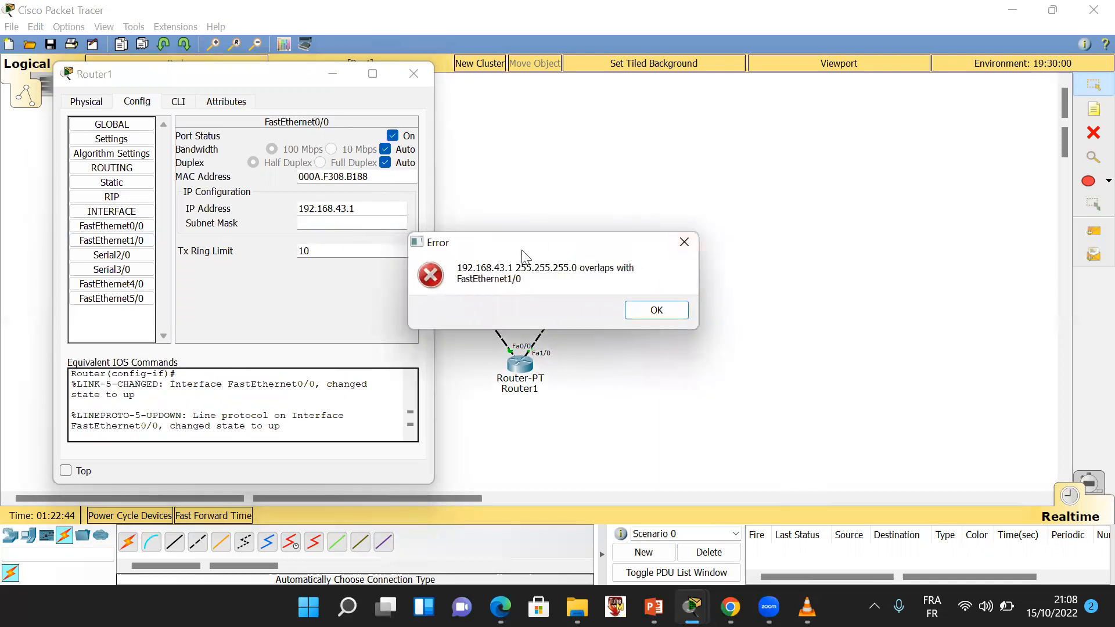
left_click(672, 243)
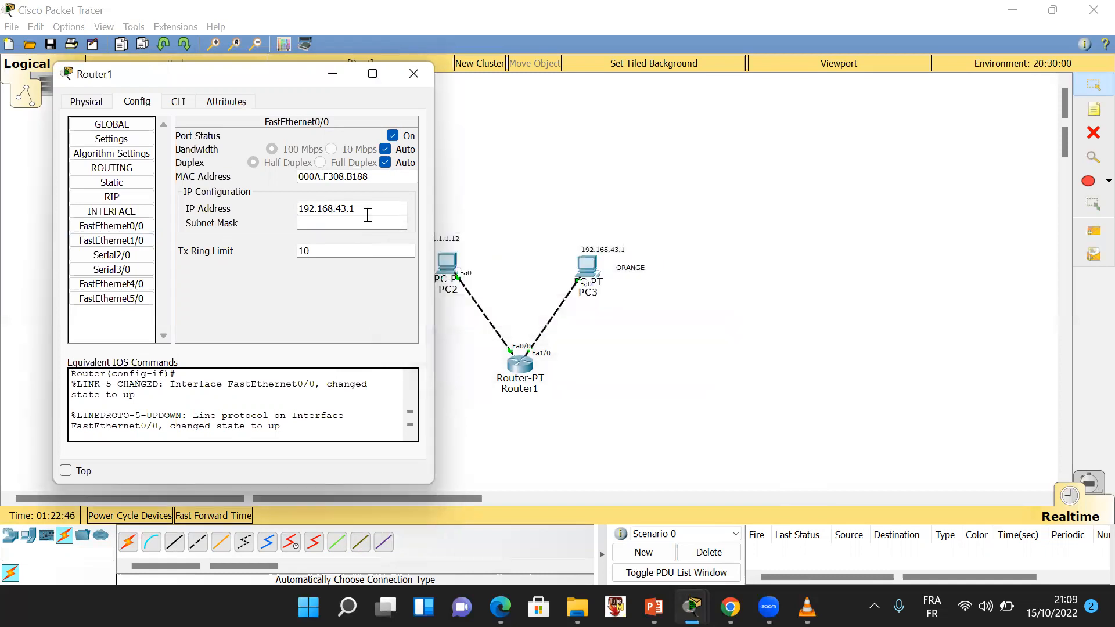
Set the IP address of Router1's FastEthernet0/0 to 1.1.1.12, copied from PC2's note, with subnet mask 255.0.0.0, and close the router's settings
left_click(457, 238)
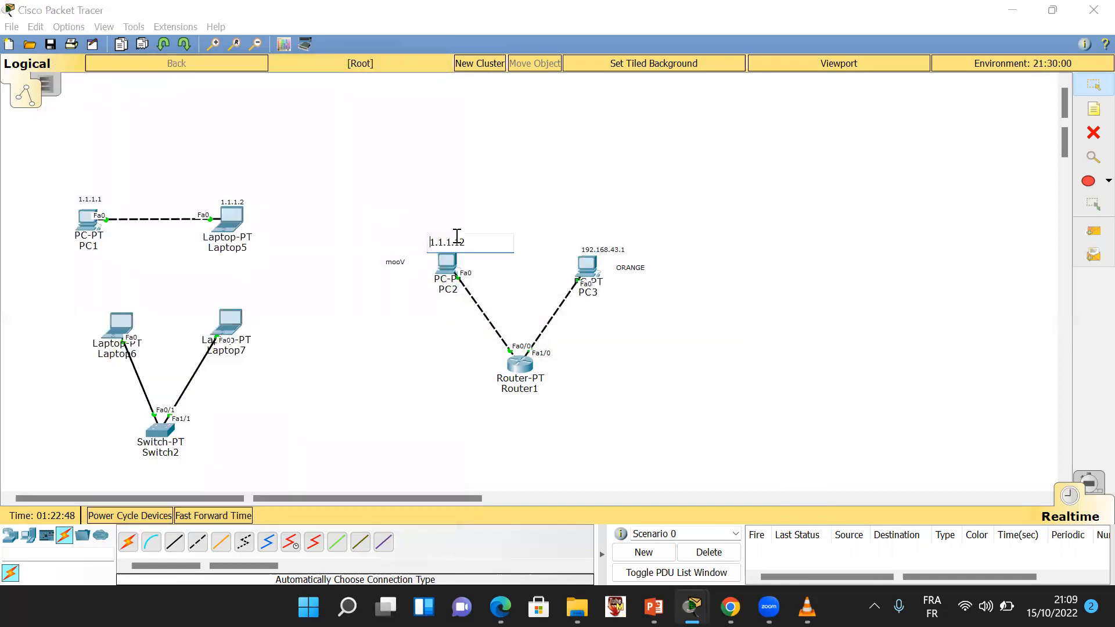
left_click_drag(468, 239, 408, 240)
mouse_move(691, 607)
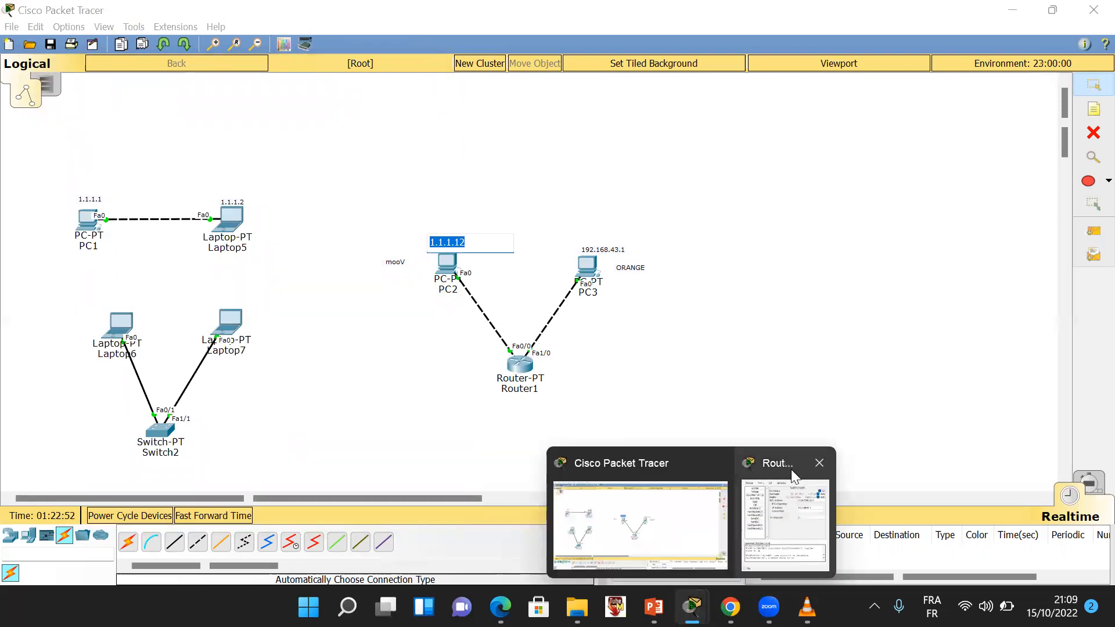
left_click(783, 487)
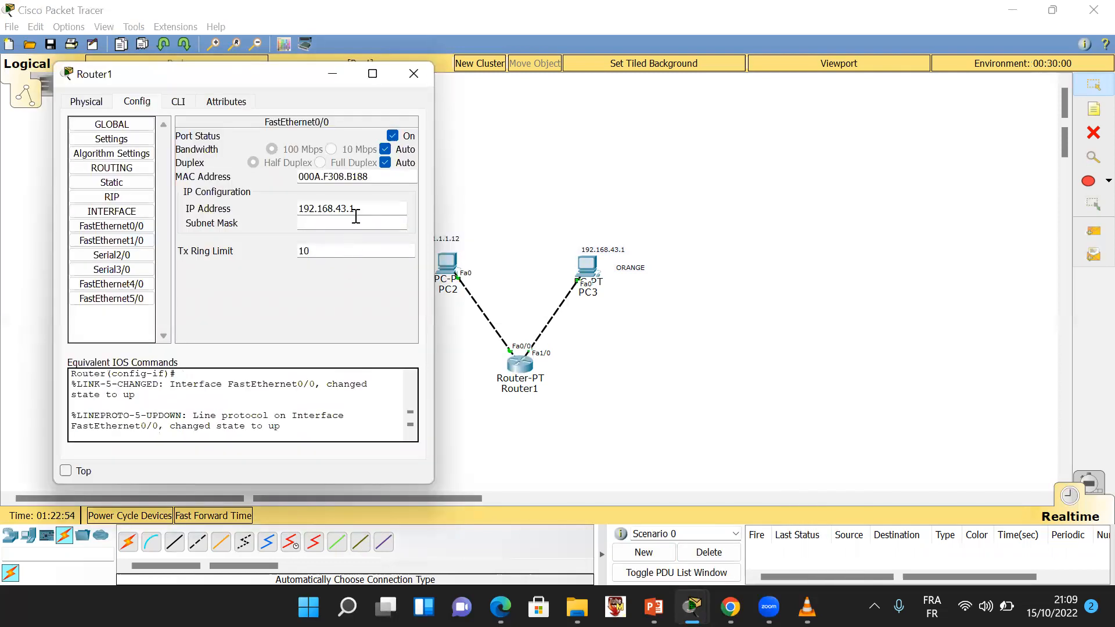
left_click_drag(357, 212, 272, 214)
type("1.1.1.12")
left_click(310, 222)
left_click(414, 75)
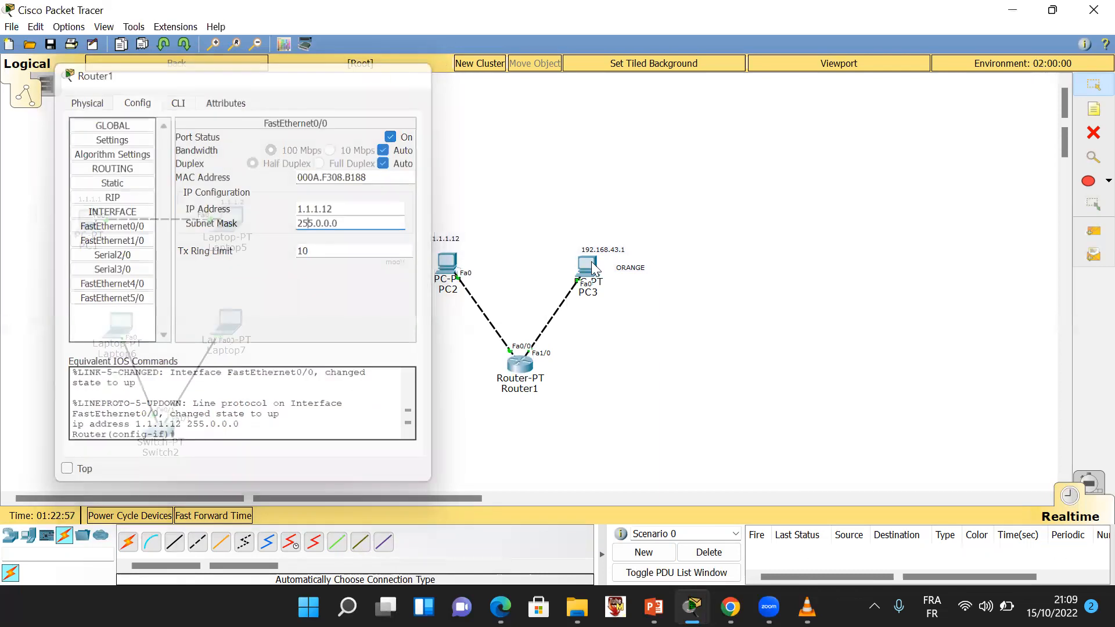
Try to send a simple test message from PC3 to PC2, and leave message mode
left_click(1092, 237)
left_click(588, 266)
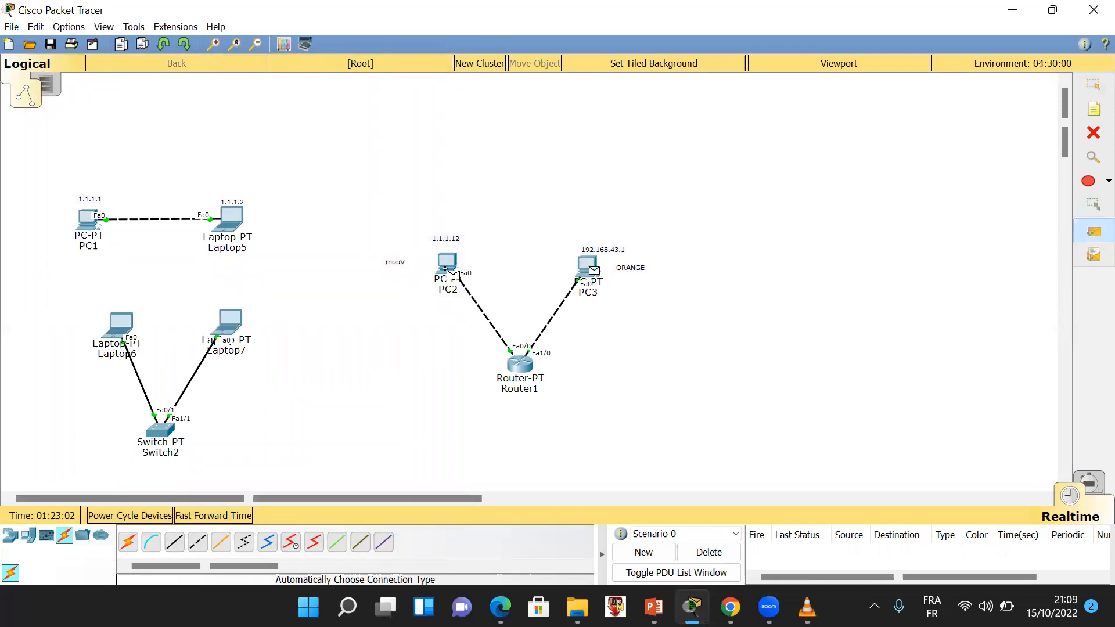
left_click(447, 266)
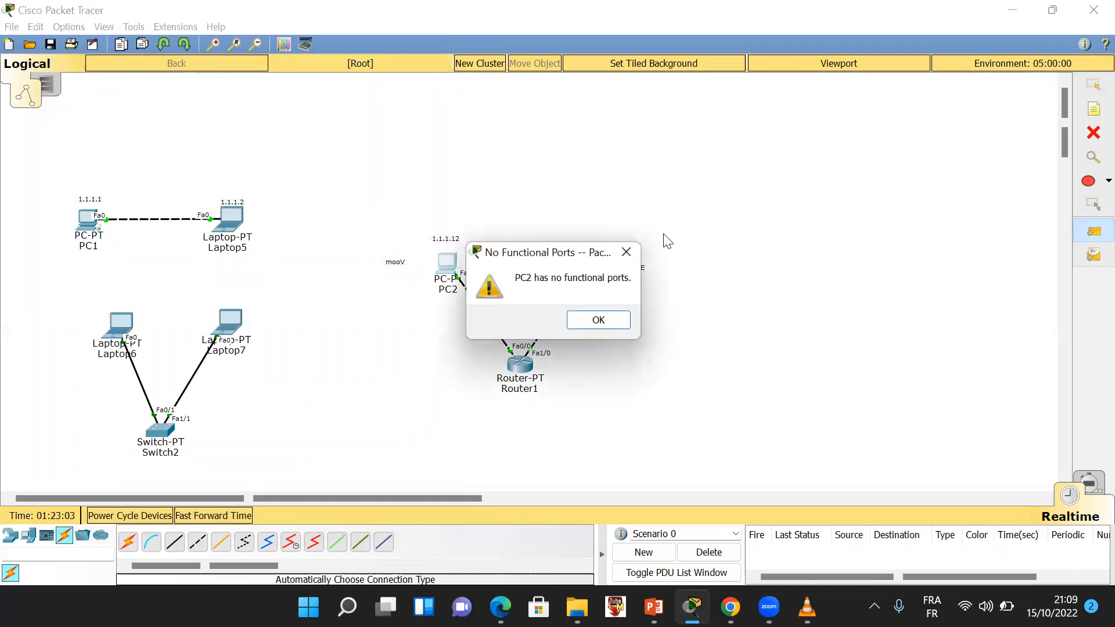
left_click(628, 253)
left_click(446, 262)
left_click(626, 251)
key("Escape")
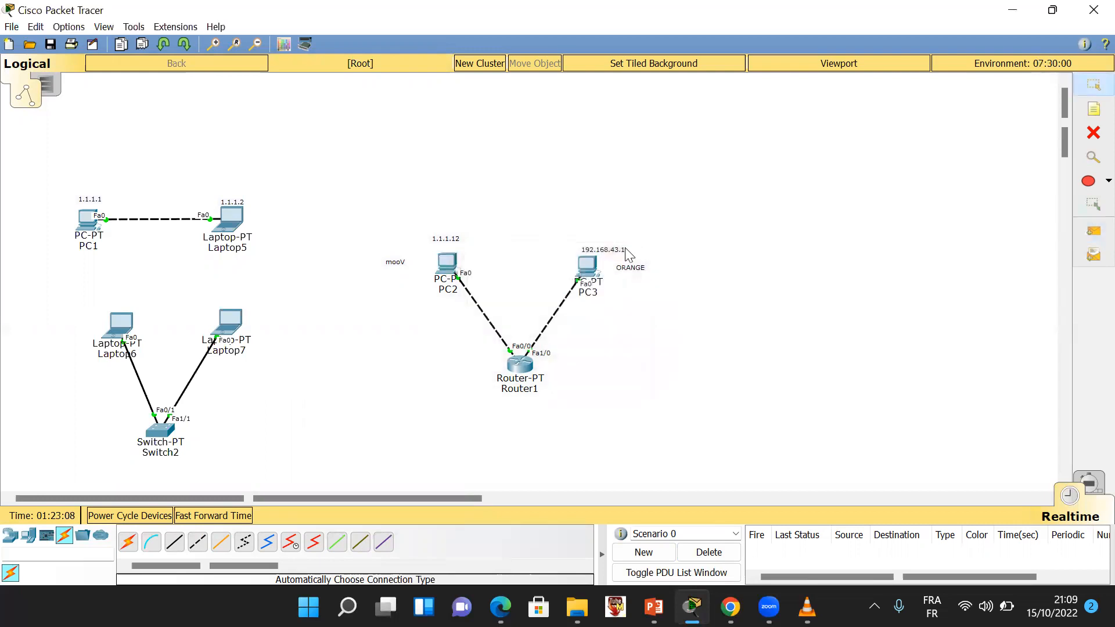
Open PC3's IP configuration and copy the address 192.168.43.1 from the note above PC3
left_click(588, 268)
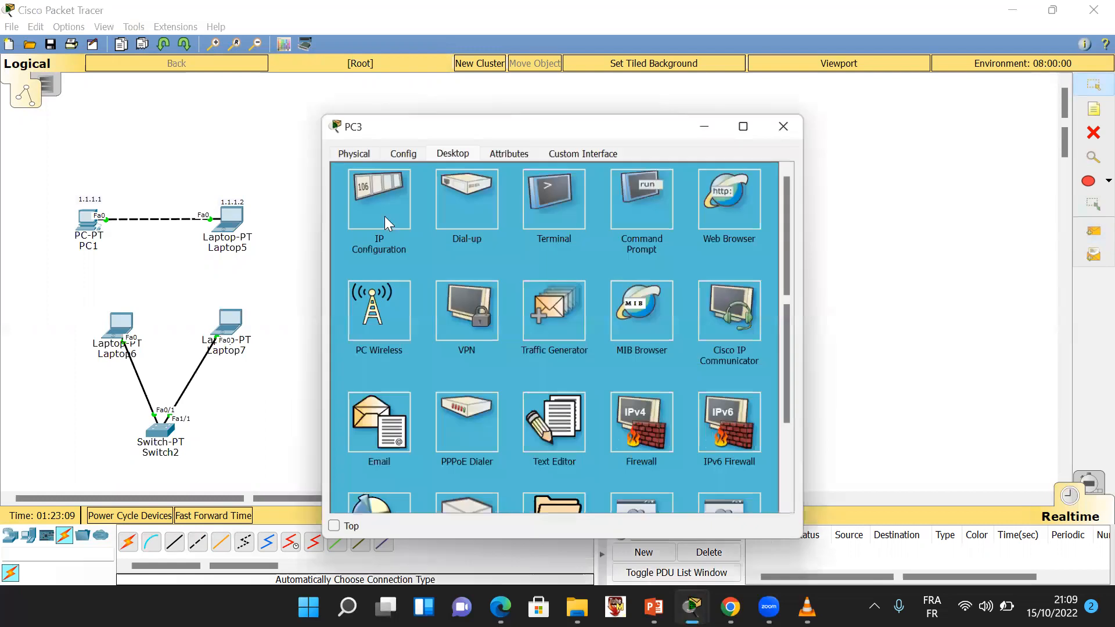
left_click(374, 185)
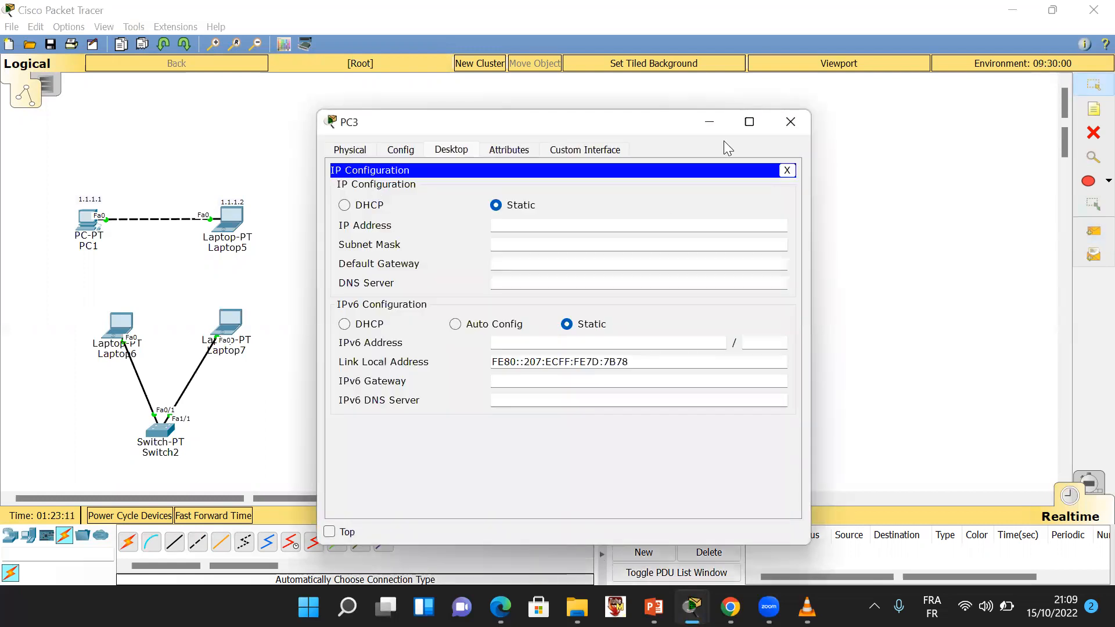
left_click(709, 121)
left_click(621, 252)
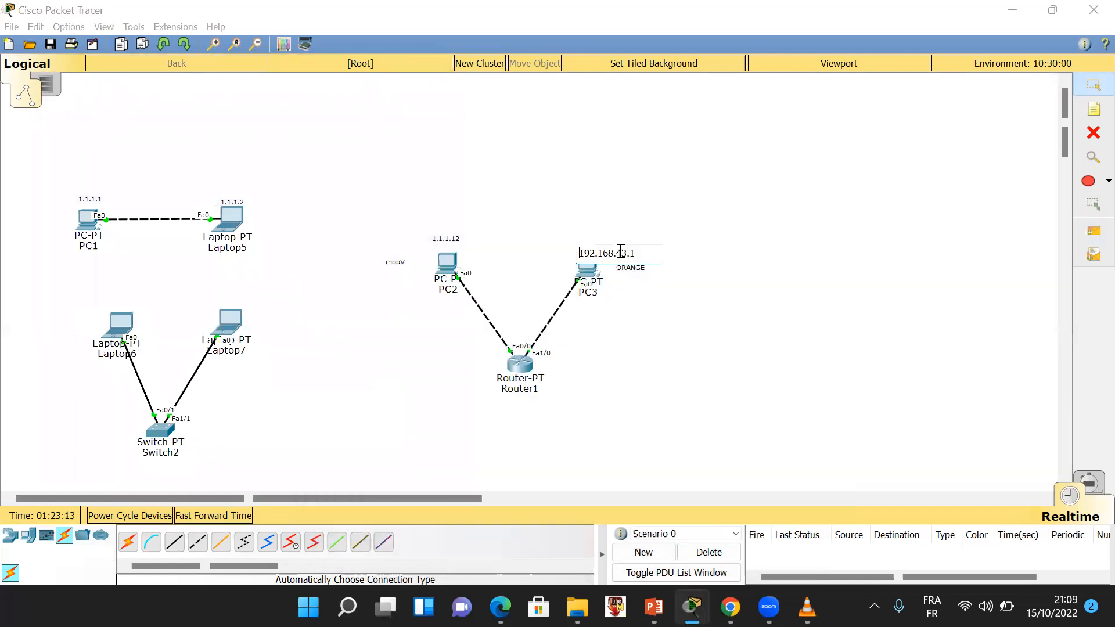
left_click_drag(644, 252, 575, 249)
key("ctrl+c")
Try to assign the copied address 192.168.43.1 to PC3 as its static IP address with the default subnet mask, and close its settings
left_click(580, 270)
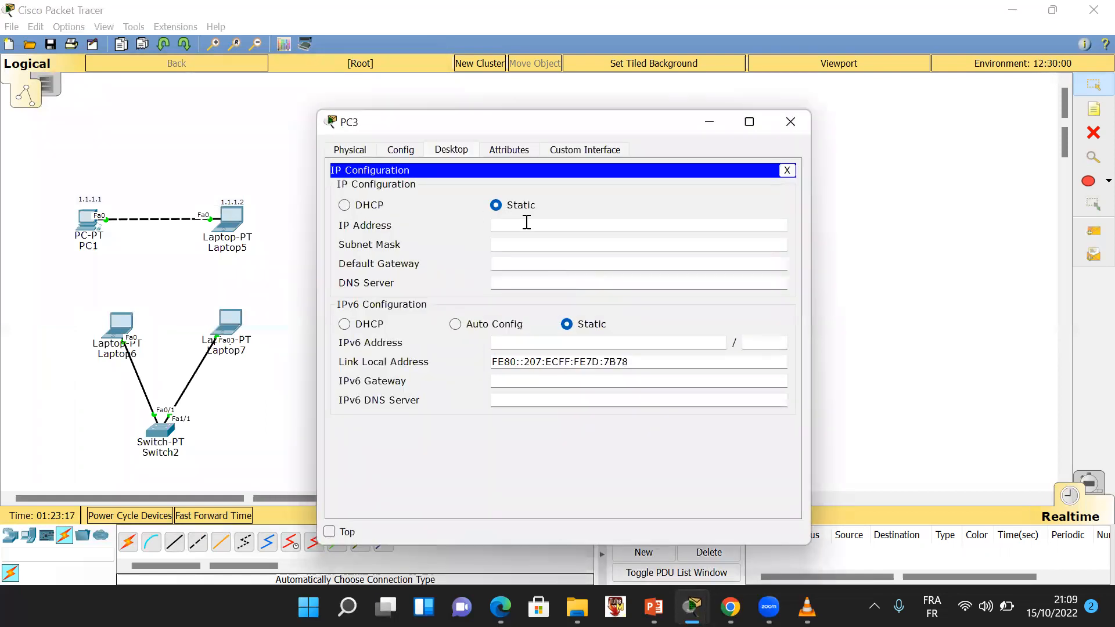
left_click(527, 224)
key("ctrl+v")
key("Tab")
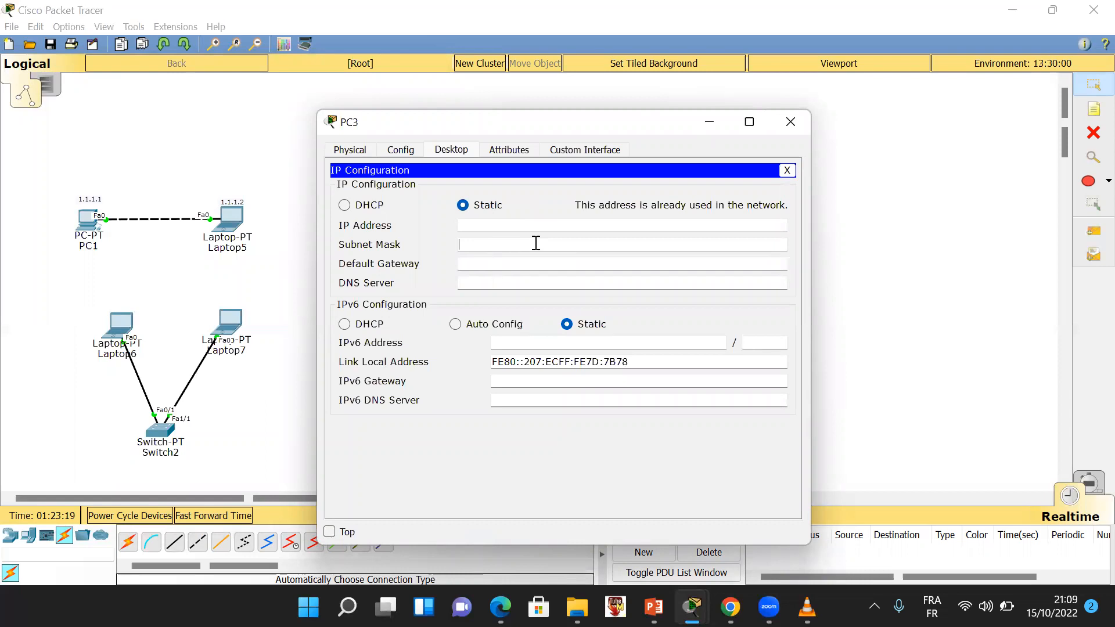
left_click(502, 227)
key("ctrl+v")
left_click(531, 243)
left_click(790, 122)
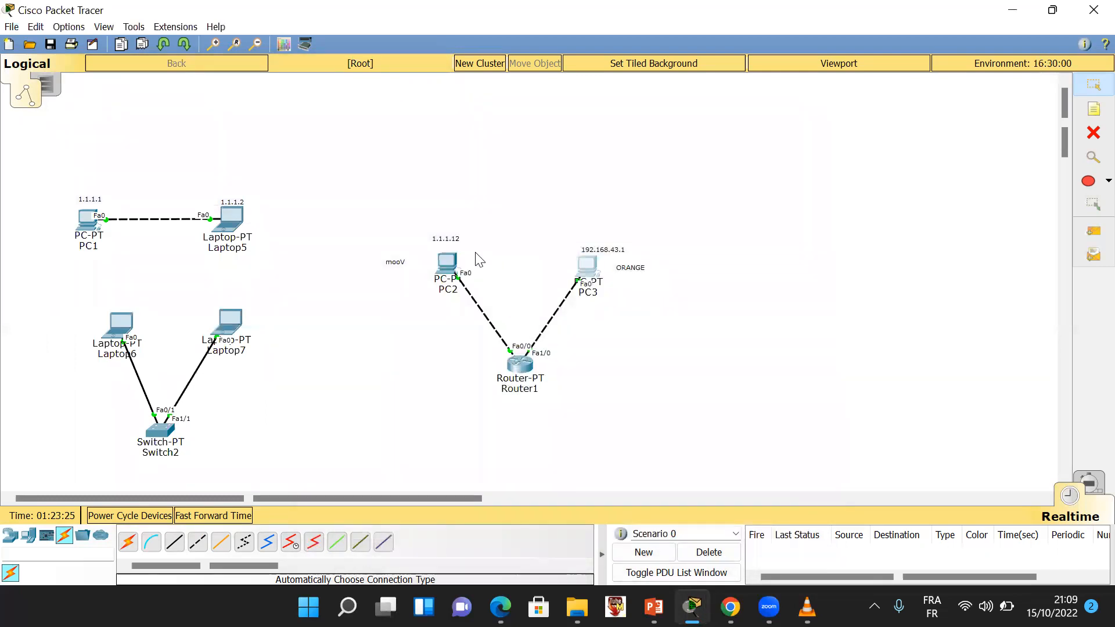
Try to assign the static IP address 1.1.1.12, copied from PC2's note, to PC2
left_click(452, 264)
left_click(361, 200)
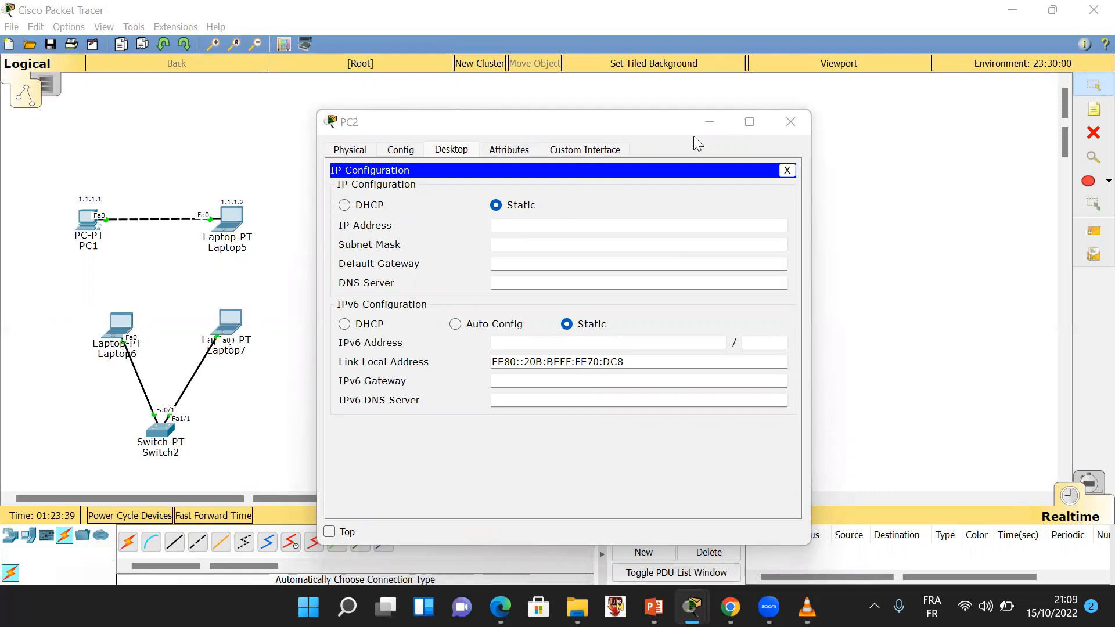
left_click(570, 177)
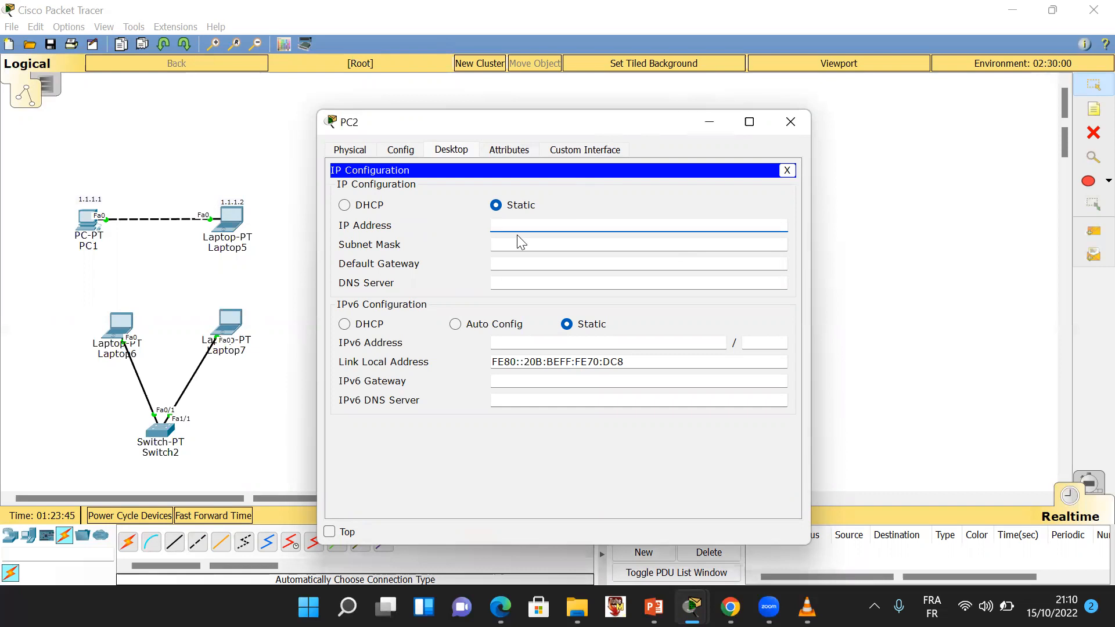
left_click_drag(638, 127, 334, 114)
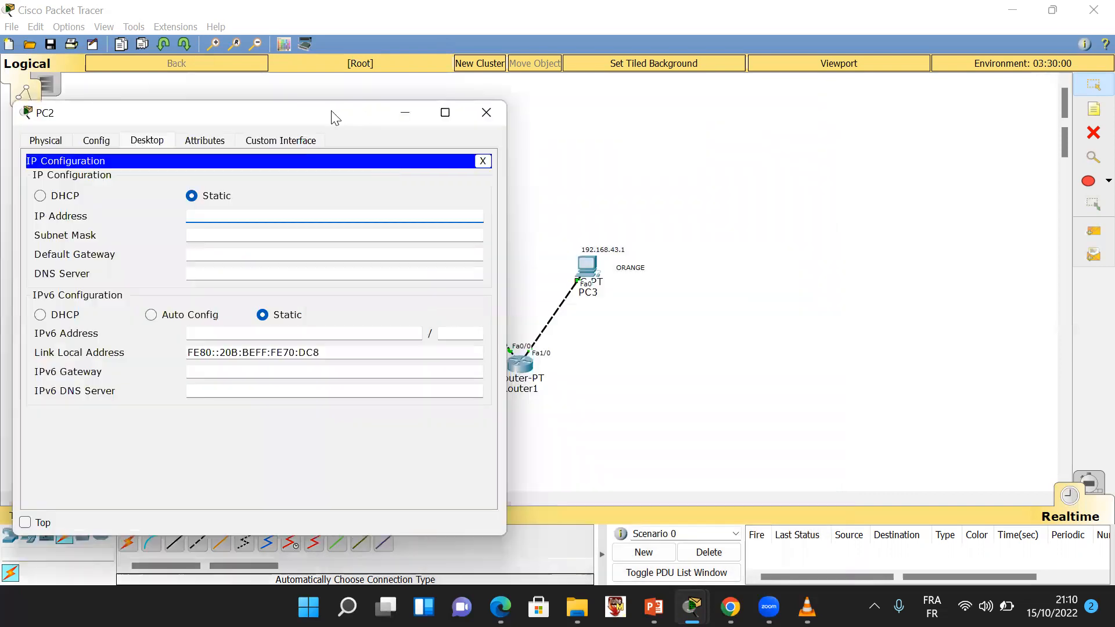
left_click(612, 197)
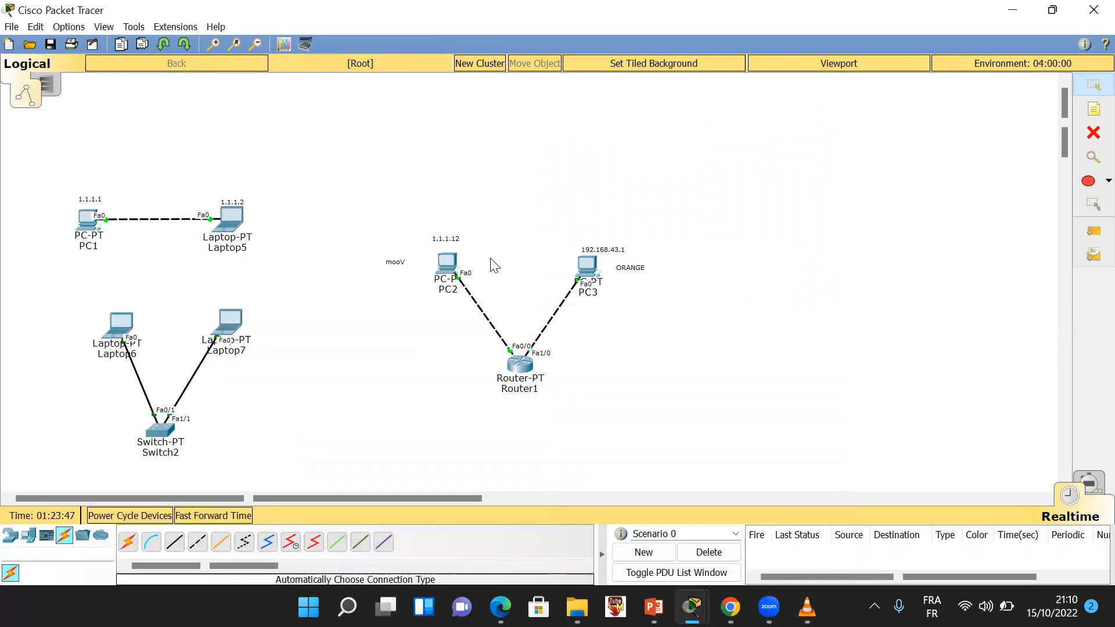
double_click(460, 242)
left_click_drag(468, 243, 416, 251)
key("ctrl+c")
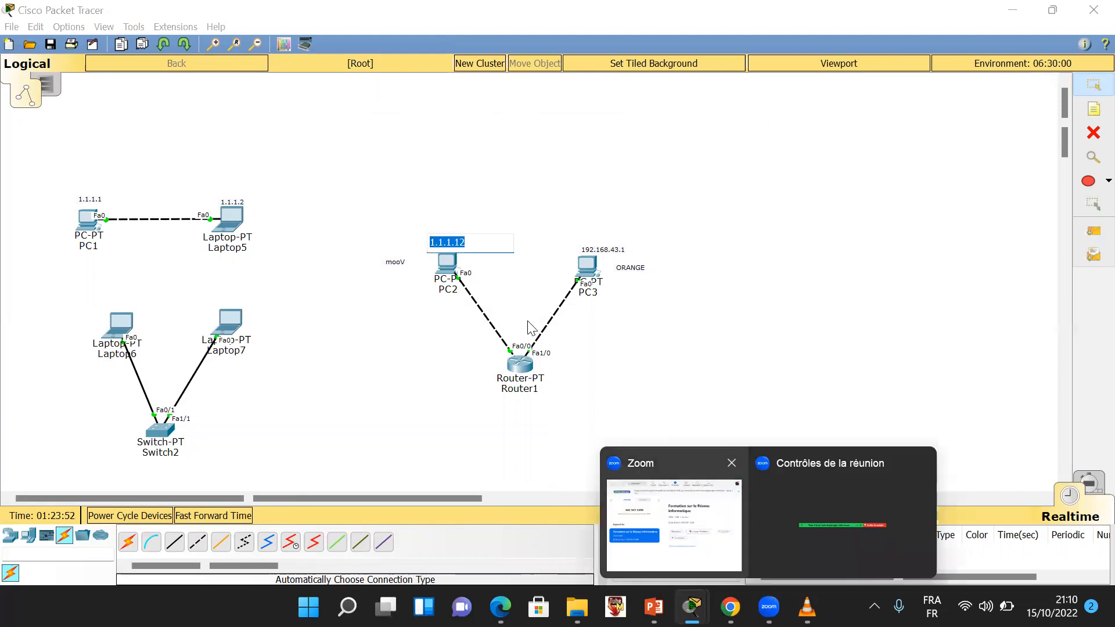
left_click(442, 259)
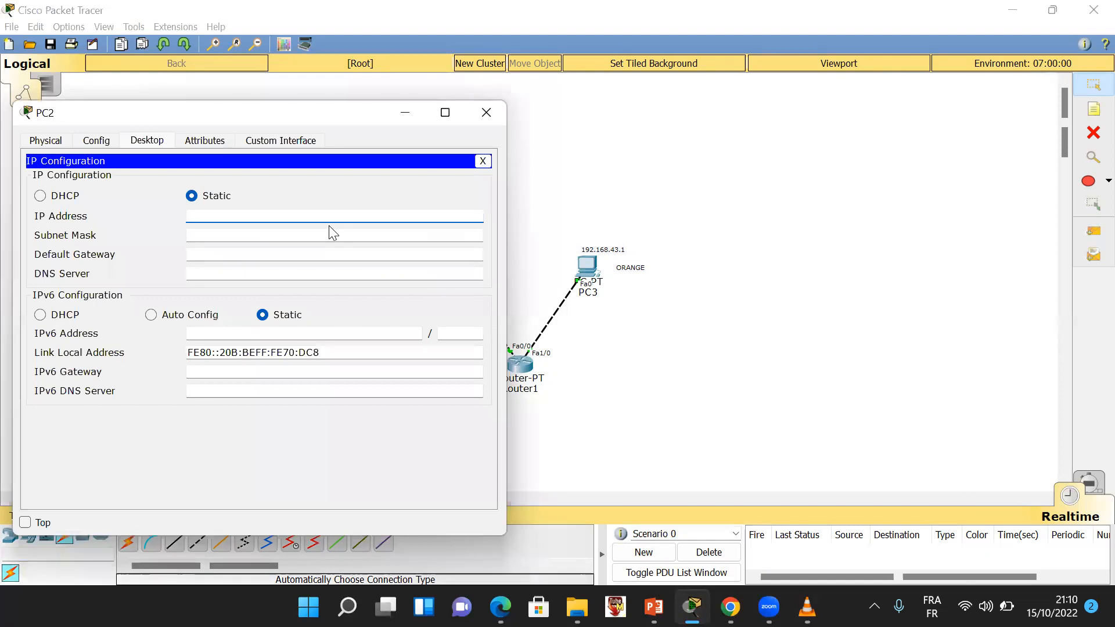
key("ctrl+v")
left_click(254, 235)
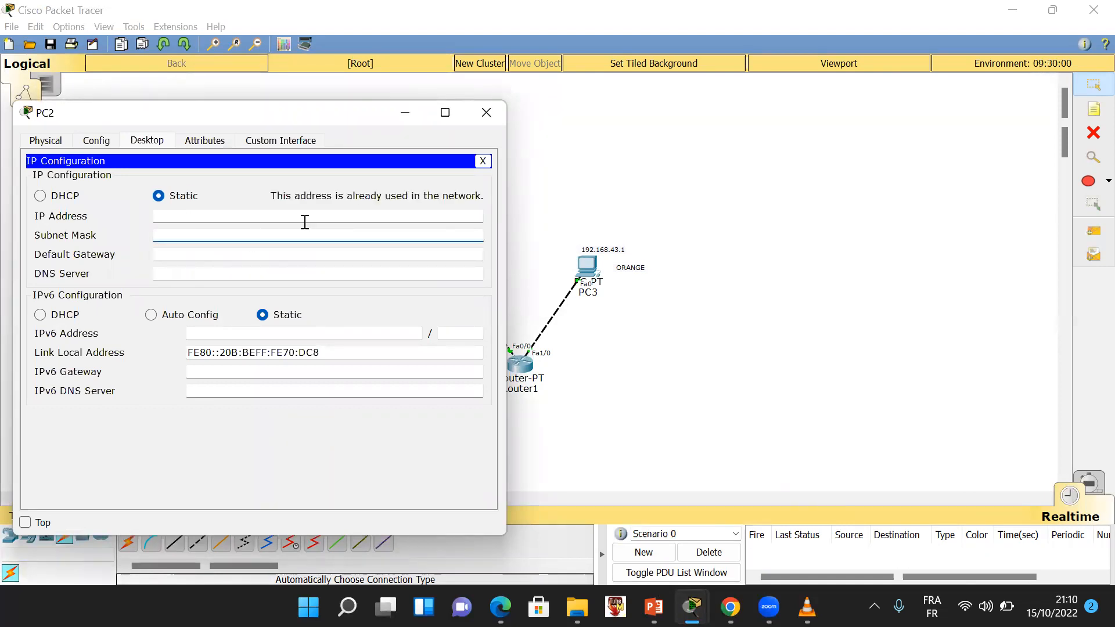
Switch PC2's IP configuration to DHCP and back to Static, and minimize its window
left_click(63, 197)
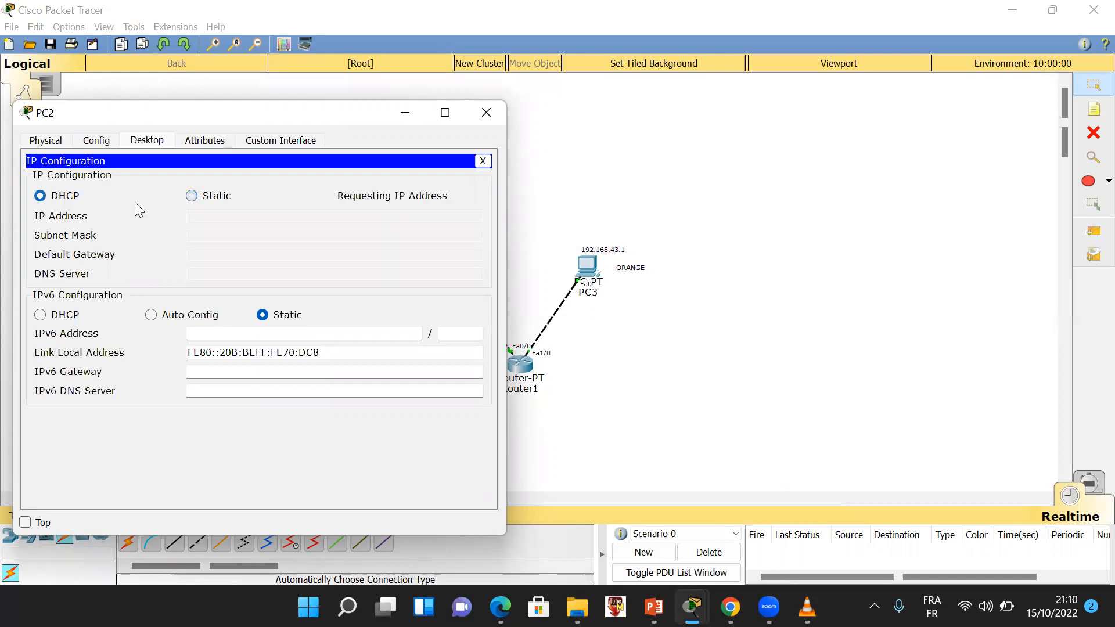
left_click(202, 197)
left_click(404, 112)
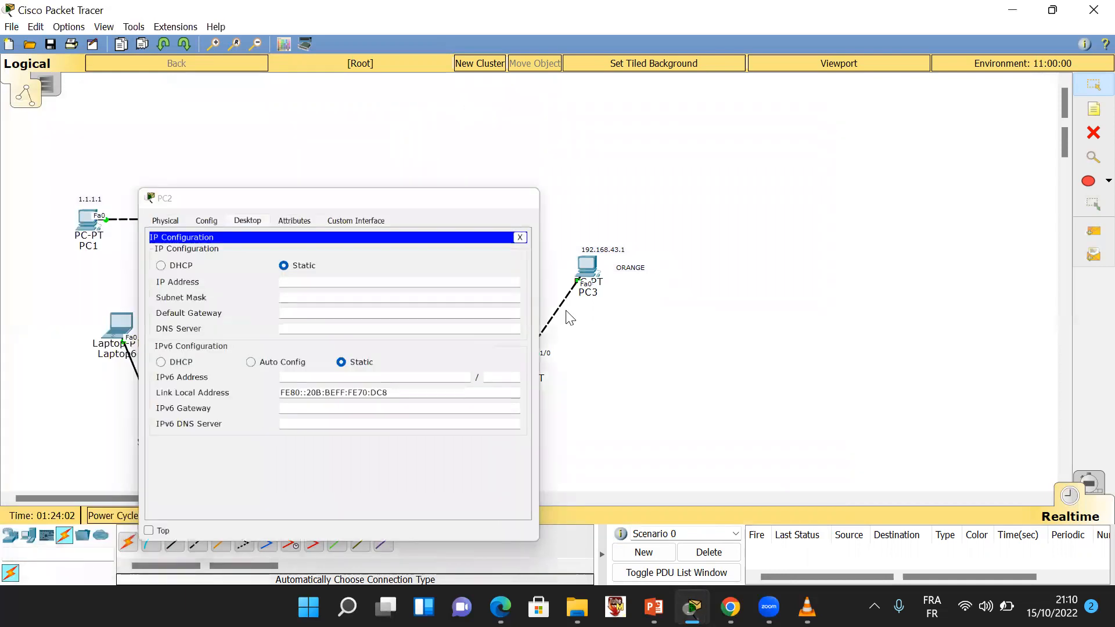
Check the IP address and subnet mask set on Router1's FastEthernet0/0 port
left_click(521, 372)
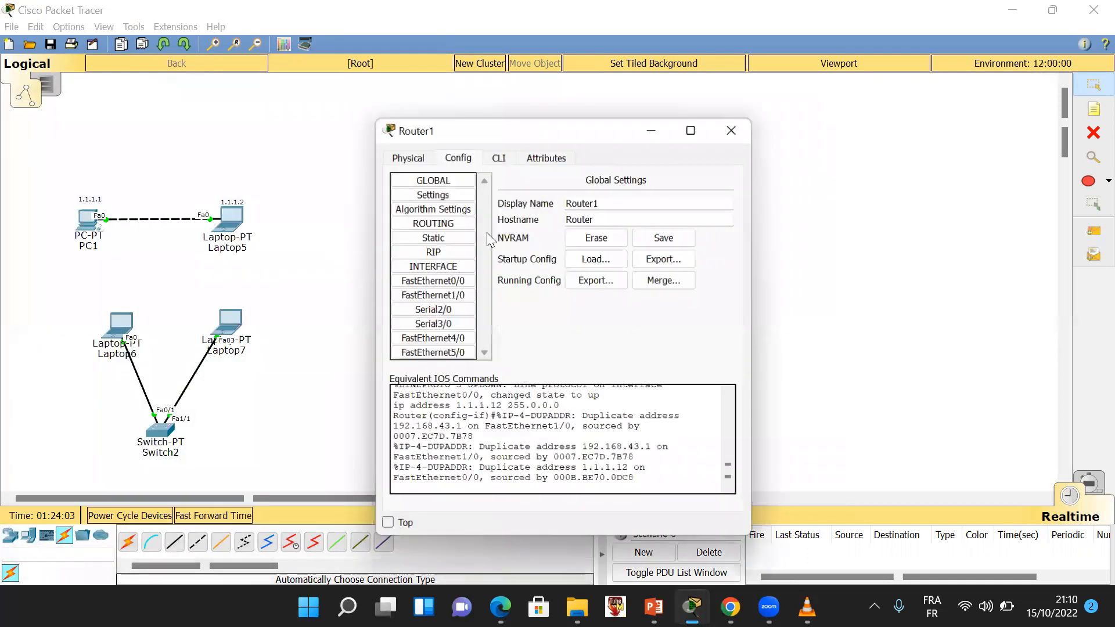
left_click(462, 279)
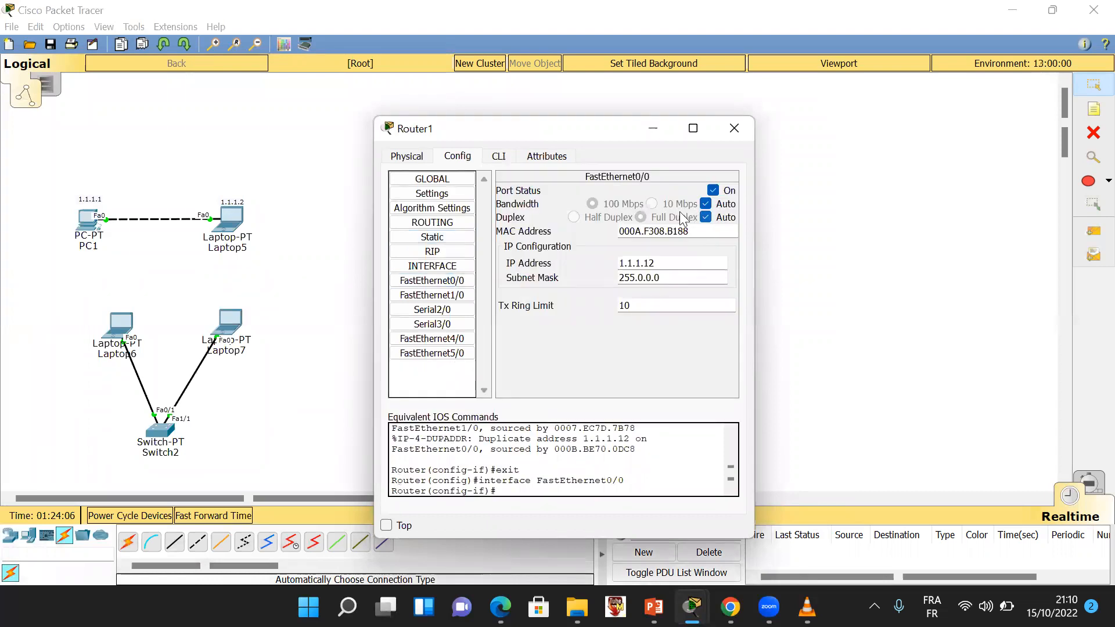
left_click(661, 264)
left_click(734, 128)
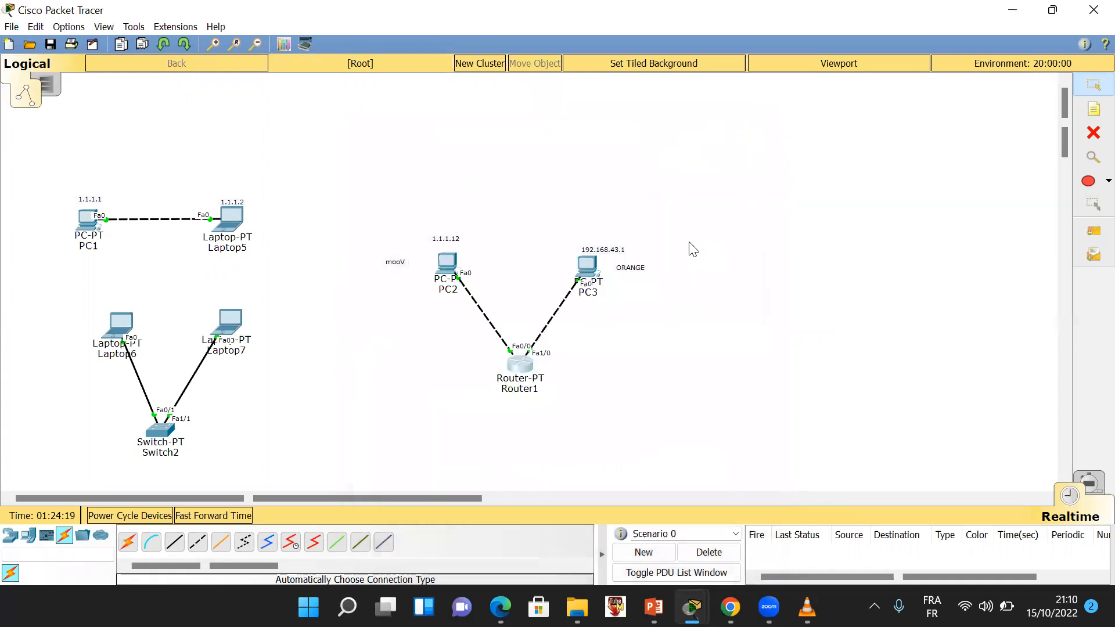
Change PC2's note to 1.1.1.1 and assign PC2 the static IP address 1.1.1.1 with the default subnet mask
double_click(612, 254)
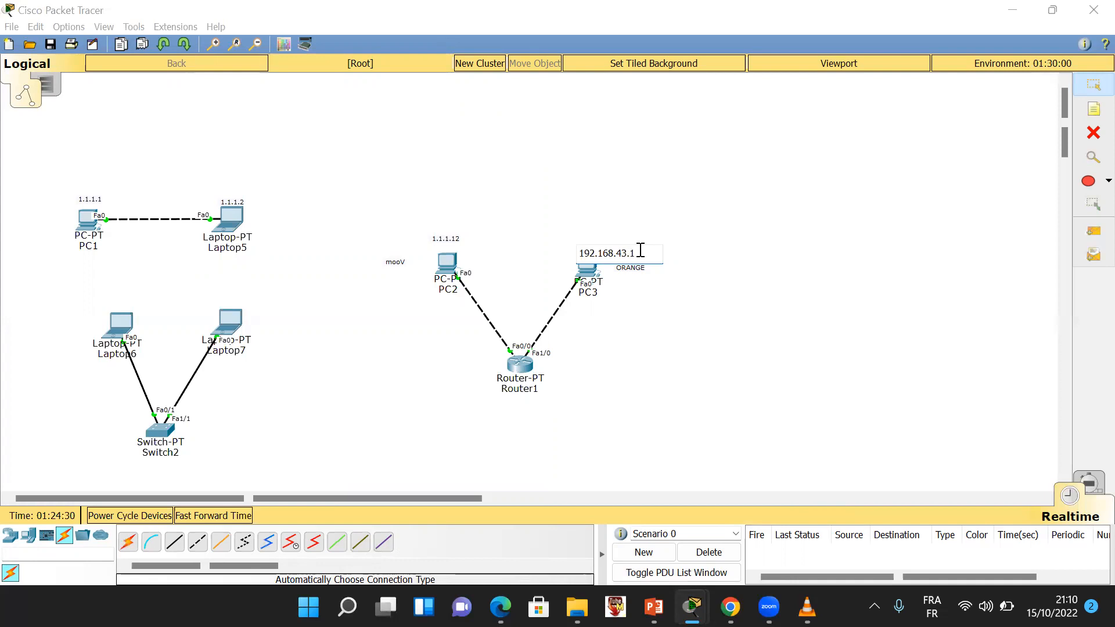
left_click(554, 172)
double_click(451, 240)
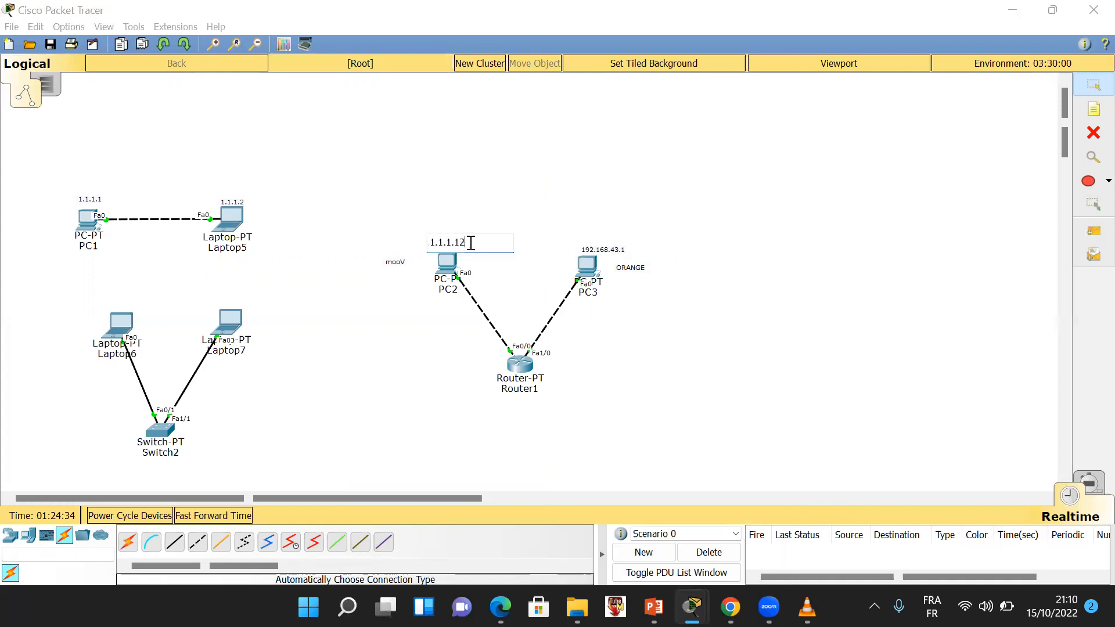
left_click_drag(471, 243, 406, 242)
left_click(438, 262)
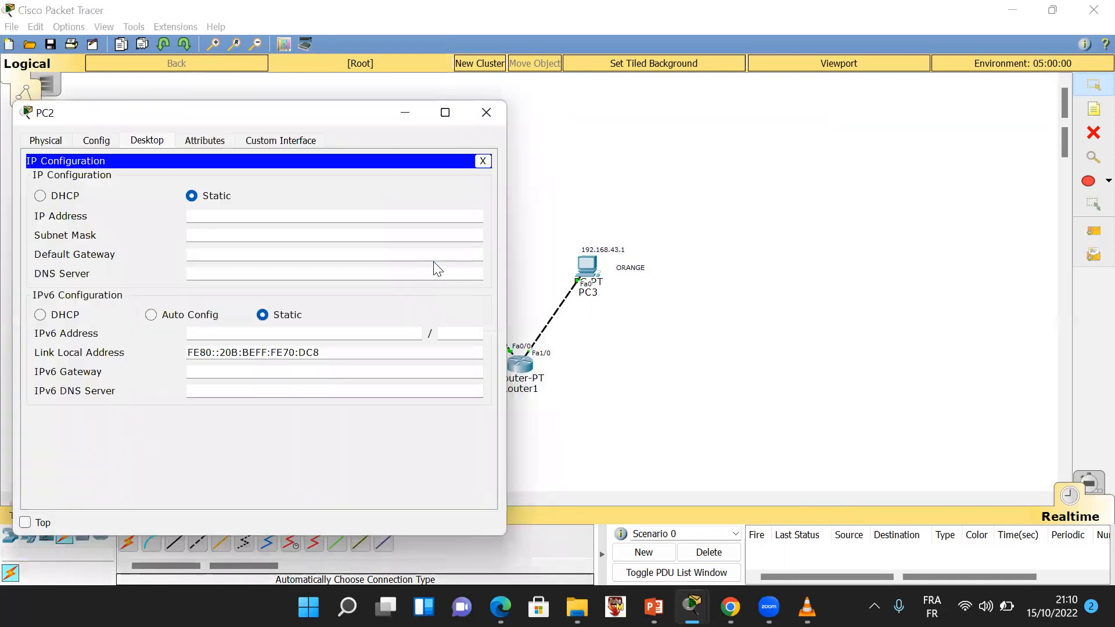
left_click(214, 216)
type("1.1.1.1")
left_click(216, 235)
left_click(487, 112)
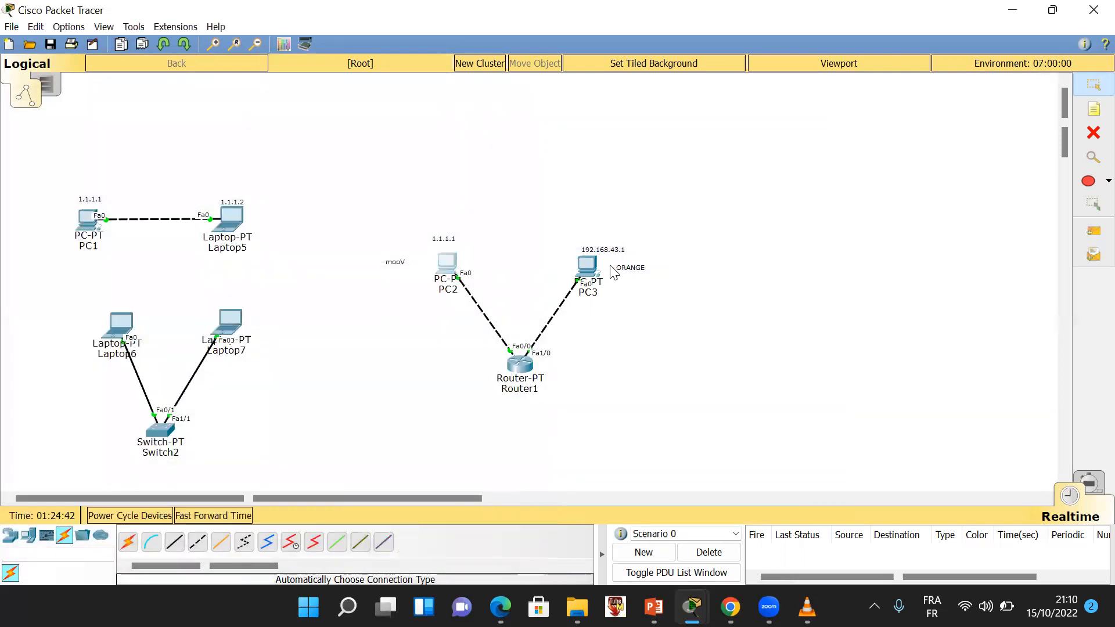
Reopen PC3's IP configuration, set it aside, and select the address 192.168.43.1 in PC3's note for copying
left_click(588, 266)
left_click(376, 195)
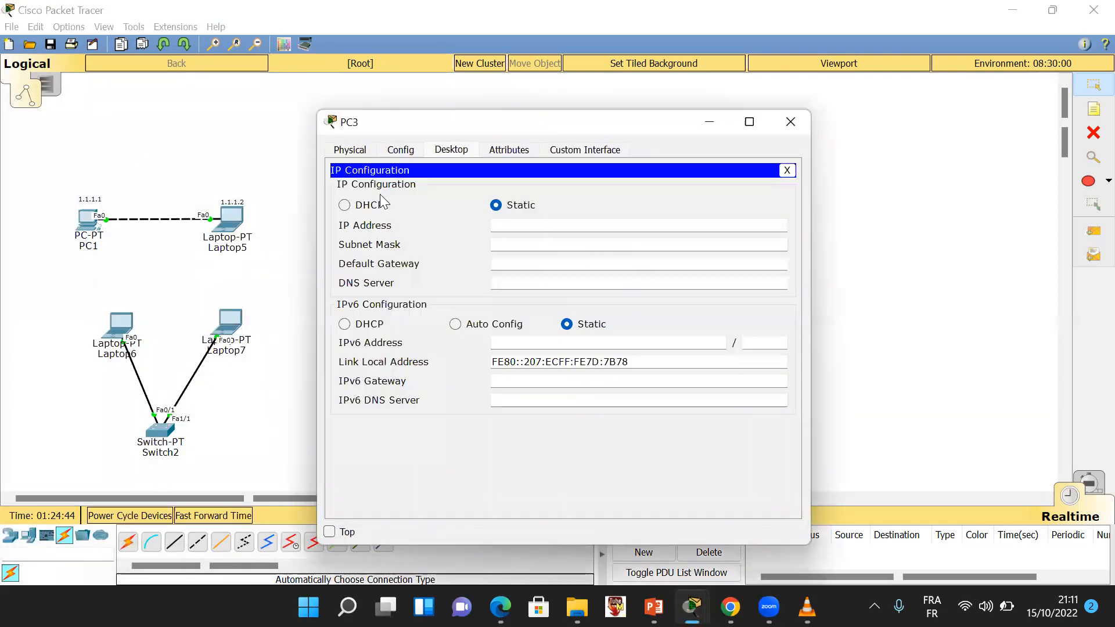
left_click(540, 227)
left_click(710, 127)
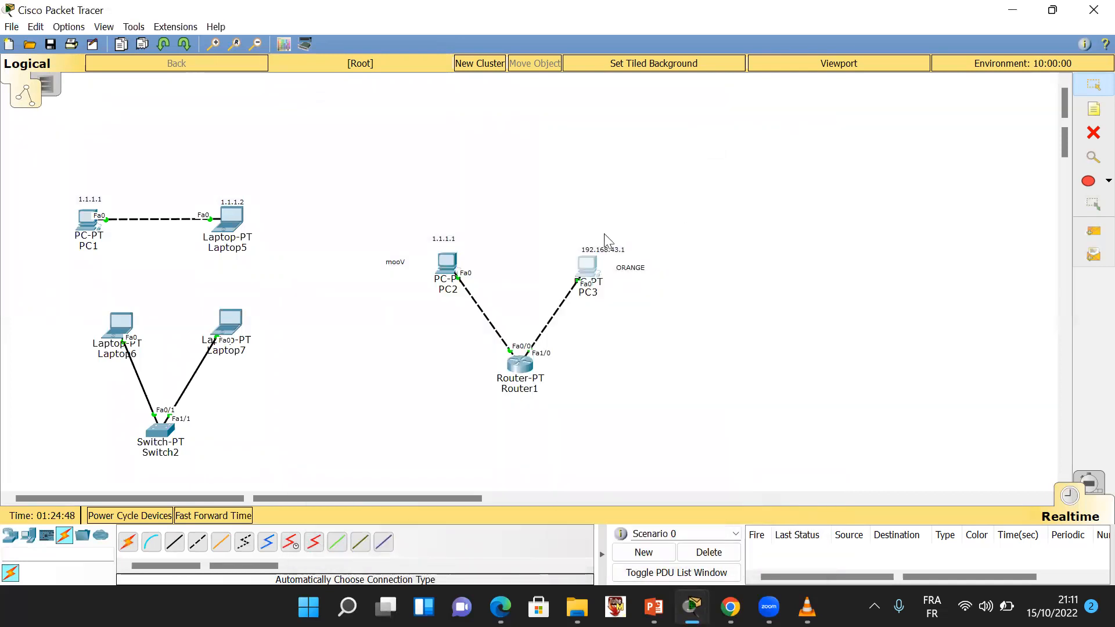
left_click(604, 249)
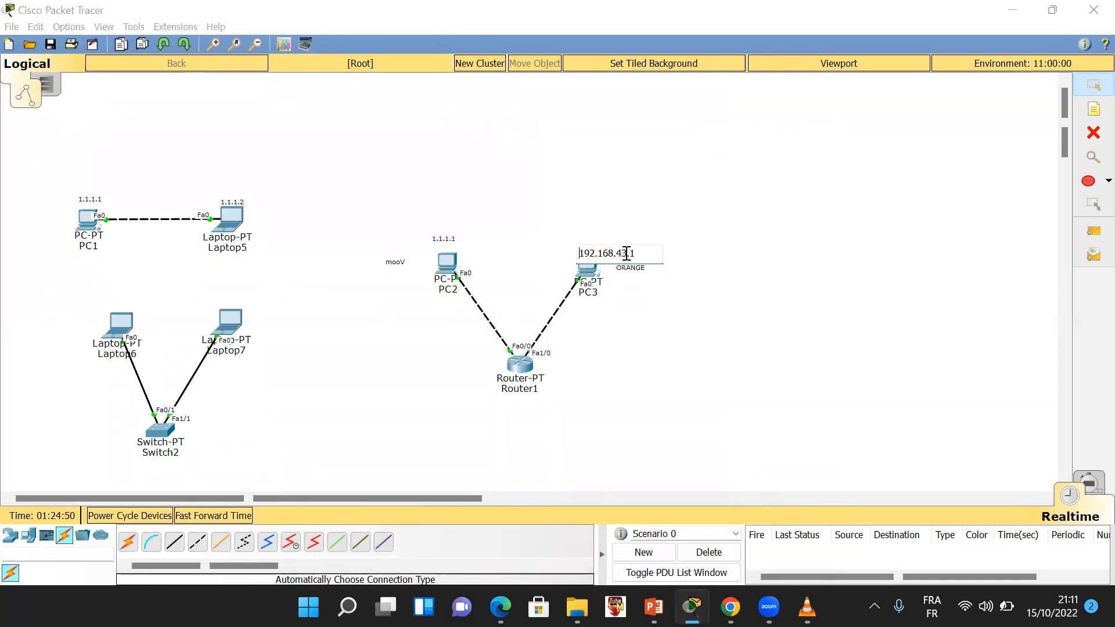
left_click_drag(644, 250, 575, 250)
Try to assign PC3 the static IP address 192.168.43.1
left_click(581, 269)
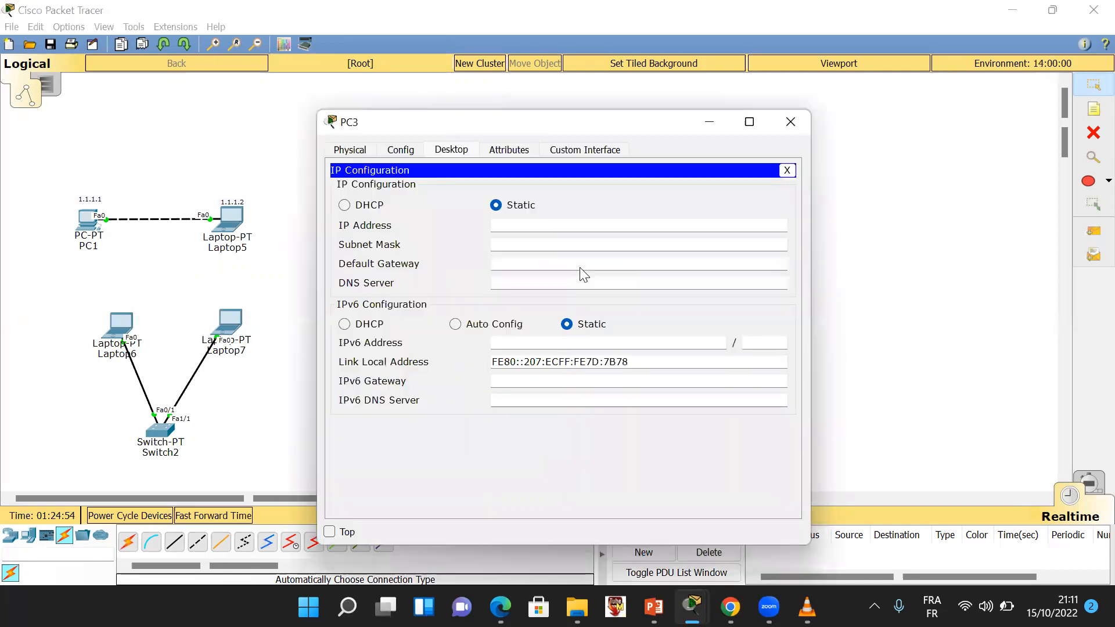
left_click(531, 224)
type("192.168.1.1")
left_click(542, 251)
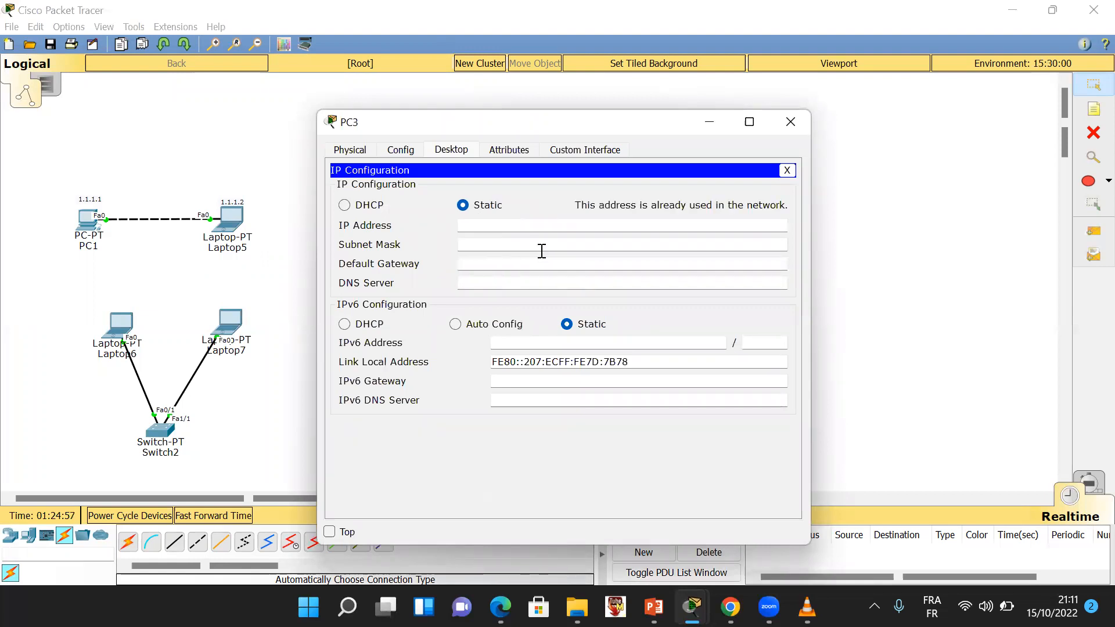
left_click(495, 224)
type("192.168.43.1")
left_click(513, 251)
Assign PC3 the static IP address 192.168.43.13 with the default subnet mask 255.255.255.0 and close its window
left_click(525, 224)
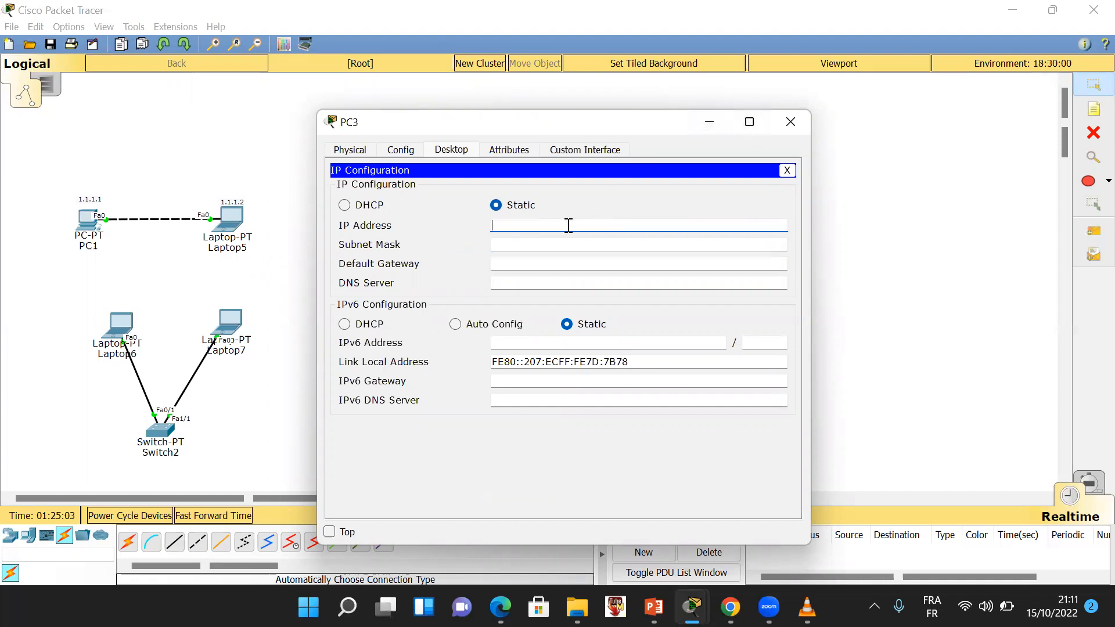
type("192.168.43.13")
left_click(540, 244)
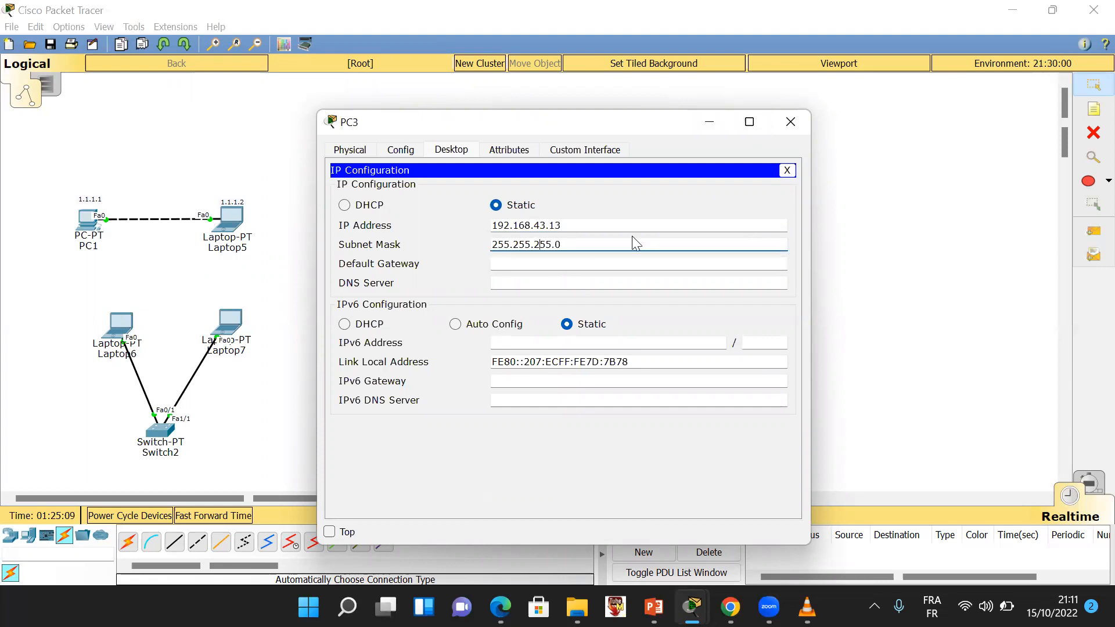
left_click(801, 123)
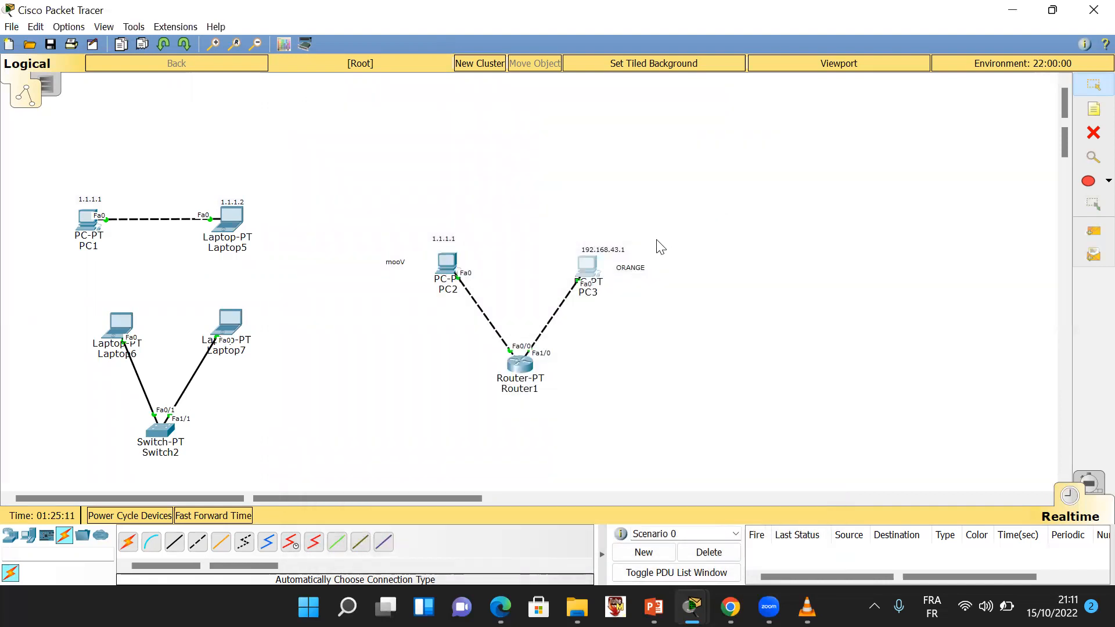
Change the note above PC3 to 192.168.43.13
left_click(625, 249)
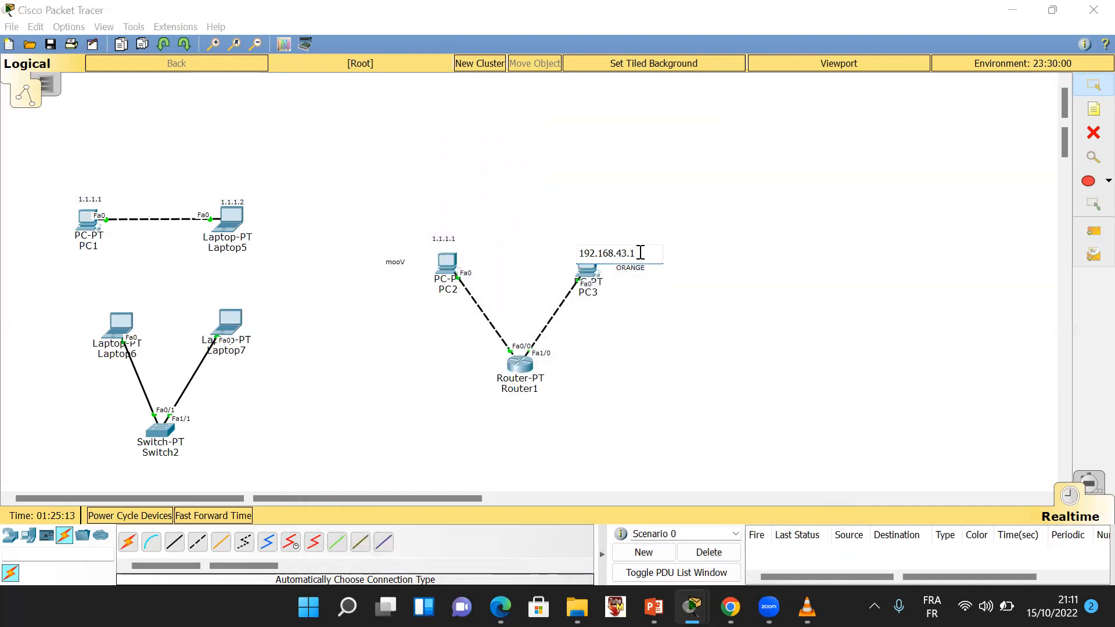
type("3")
left_click(741, 308)
Test the connection from PC3 to PC2 with a simple PDU and delete the test scenario
left_click(1094, 231)
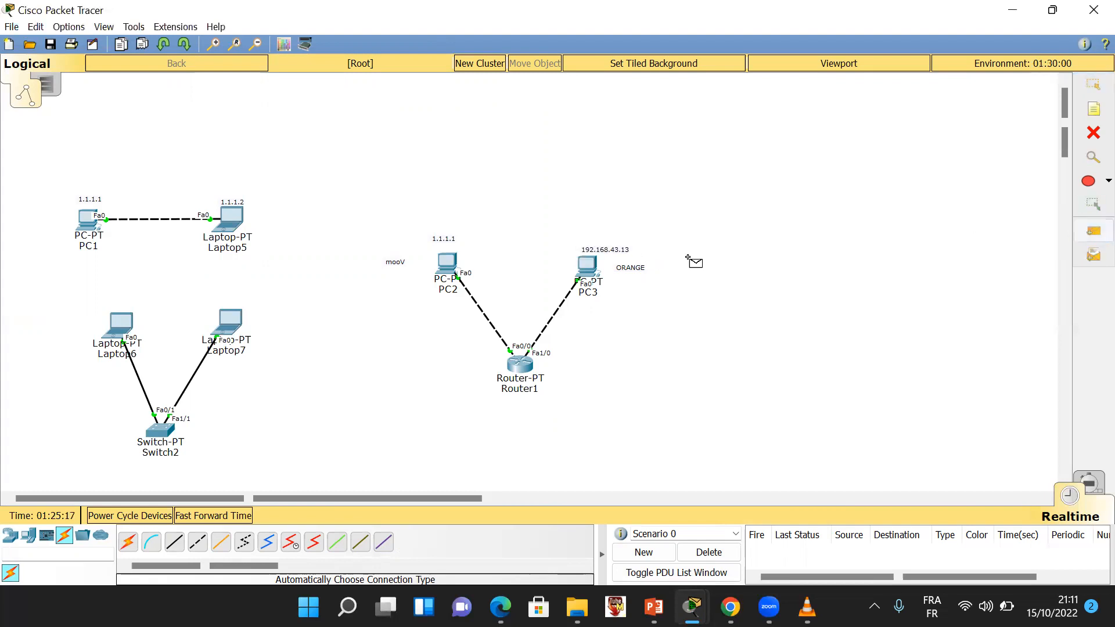
left_click(584, 265)
left_click(457, 263)
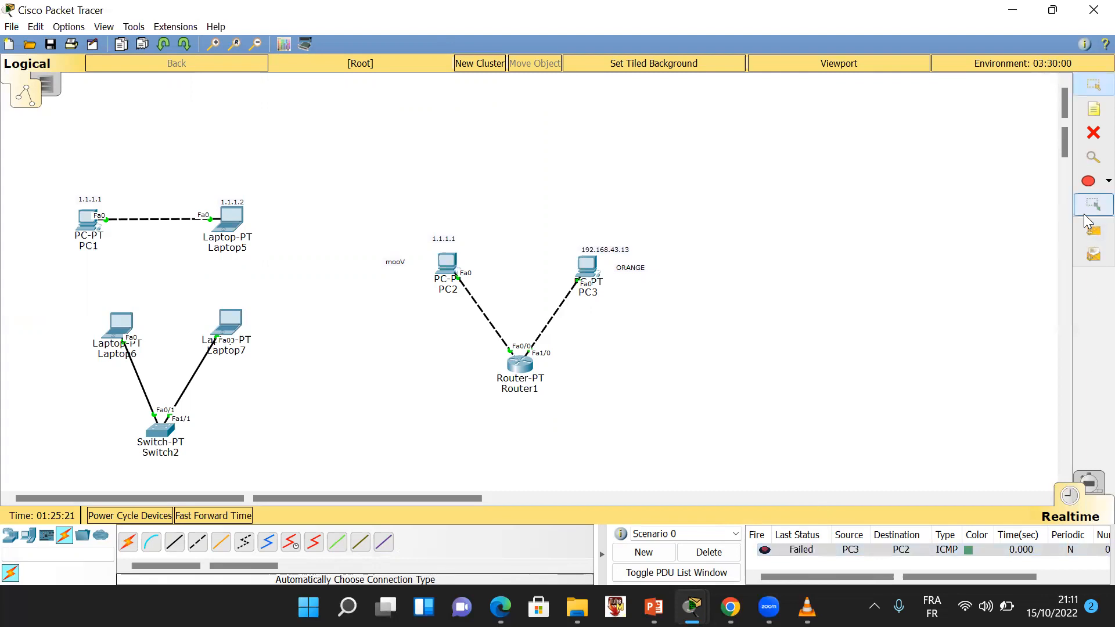
left_click(725, 556)
Send simple PDUs from PC3 to Router1 and from PC2 to Router1, and delete the test scenario
left_click(1094, 232)
left_click(586, 284)
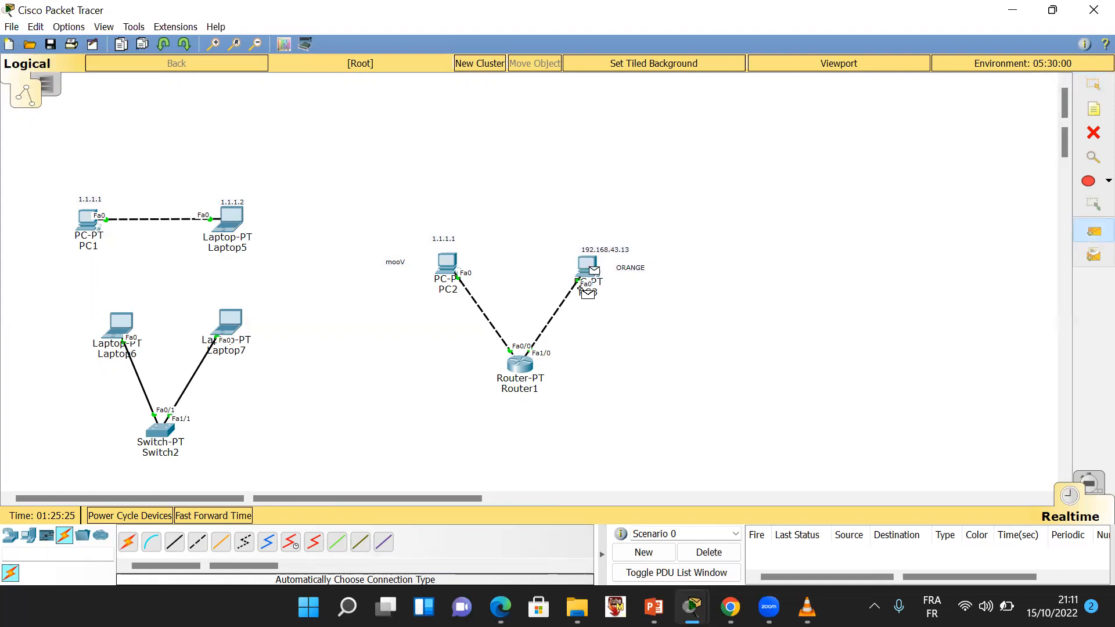
left_click(527, 364)
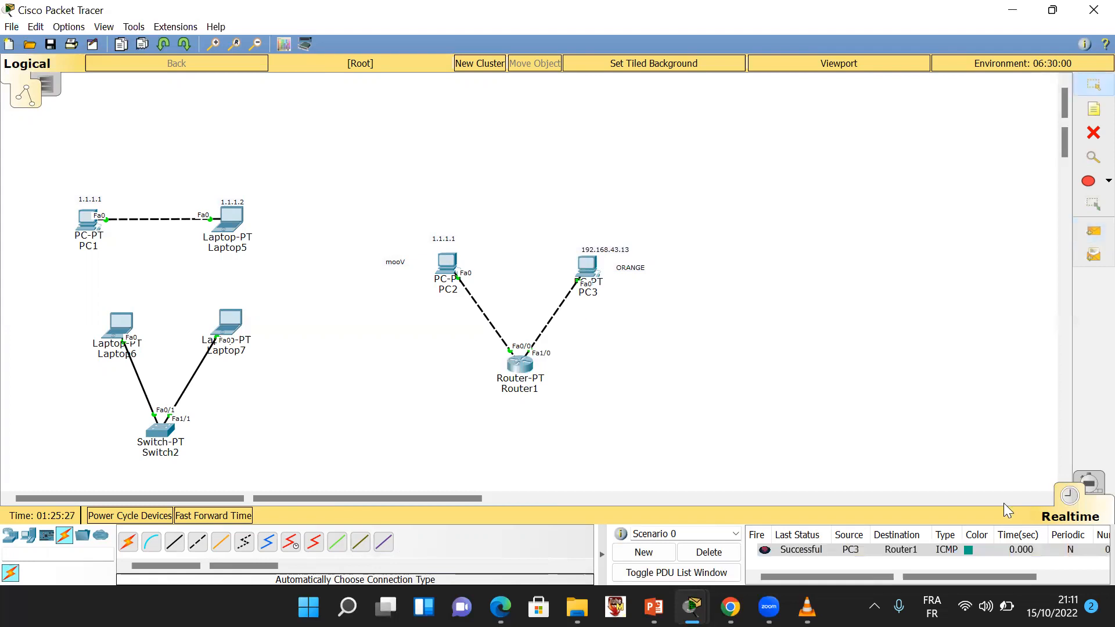
left_click(1094, 231)
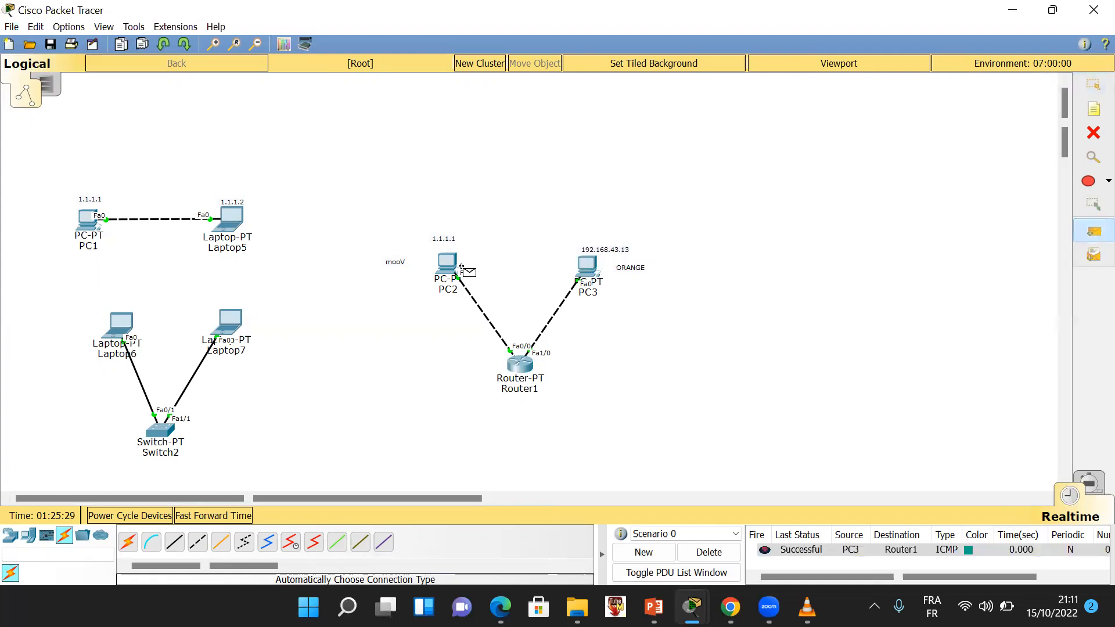
left_click(451, 265)
left_click(521, 369)
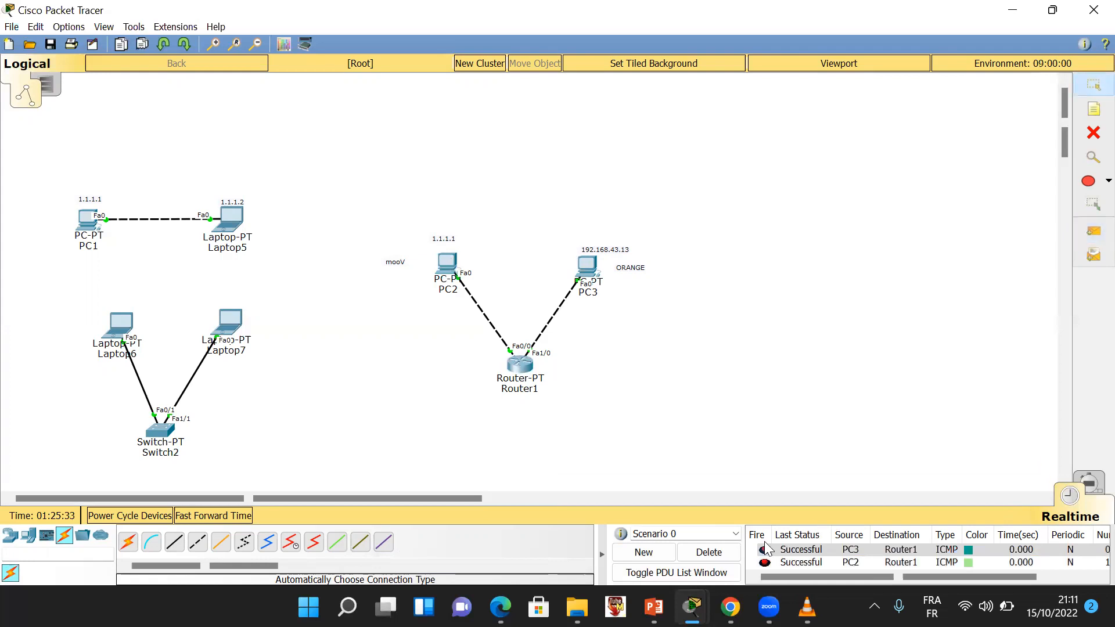
left_click(709, 554)
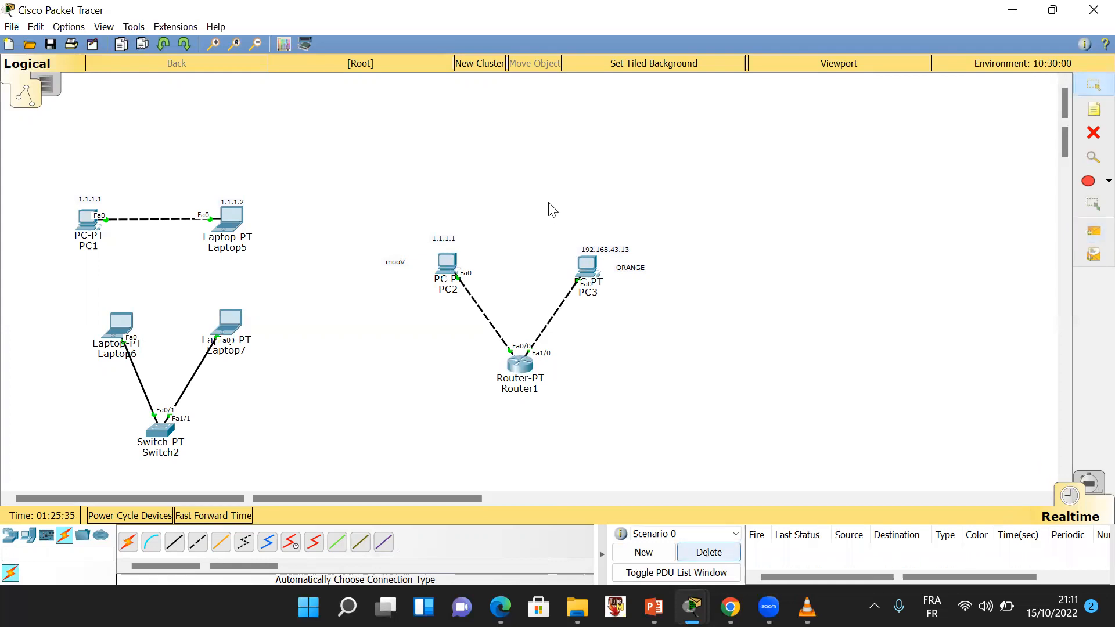
Open Router1's RIP routing settings, copy the address 1.1.1.1 from PC2's note, and close Router1's window
left_click(527, 367)
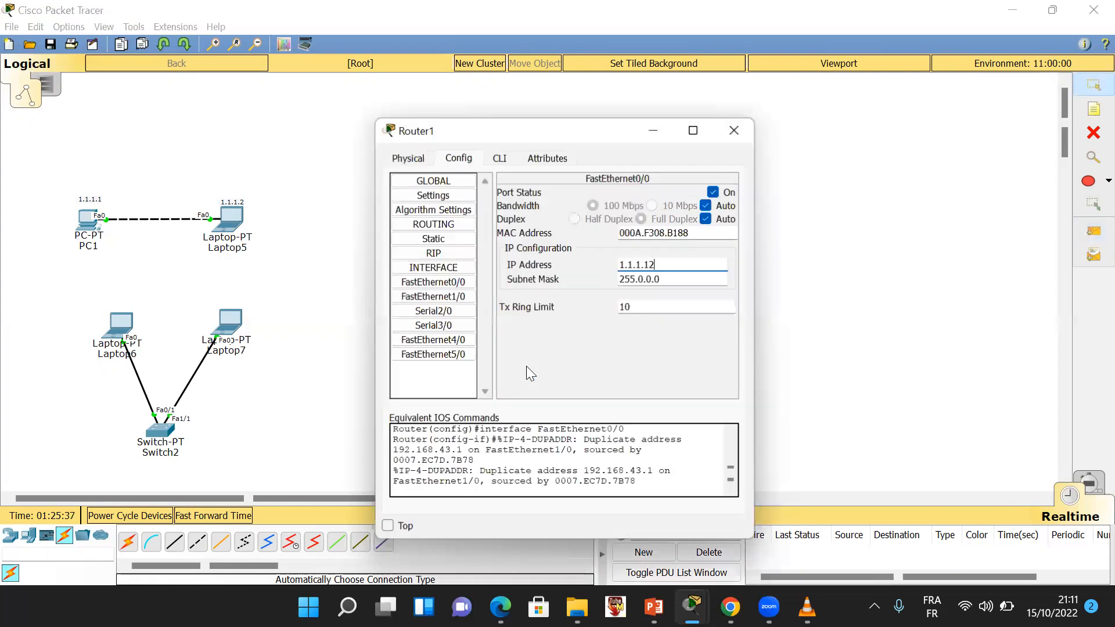
left_click(430, 256)
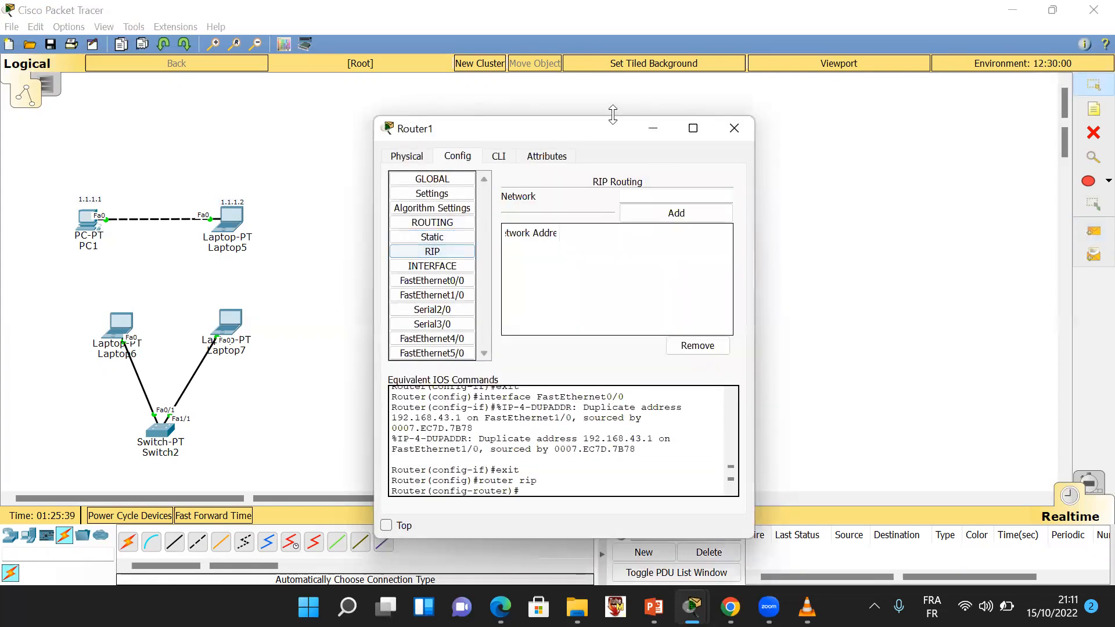
left_click_drag(585, 132, 243, 105)
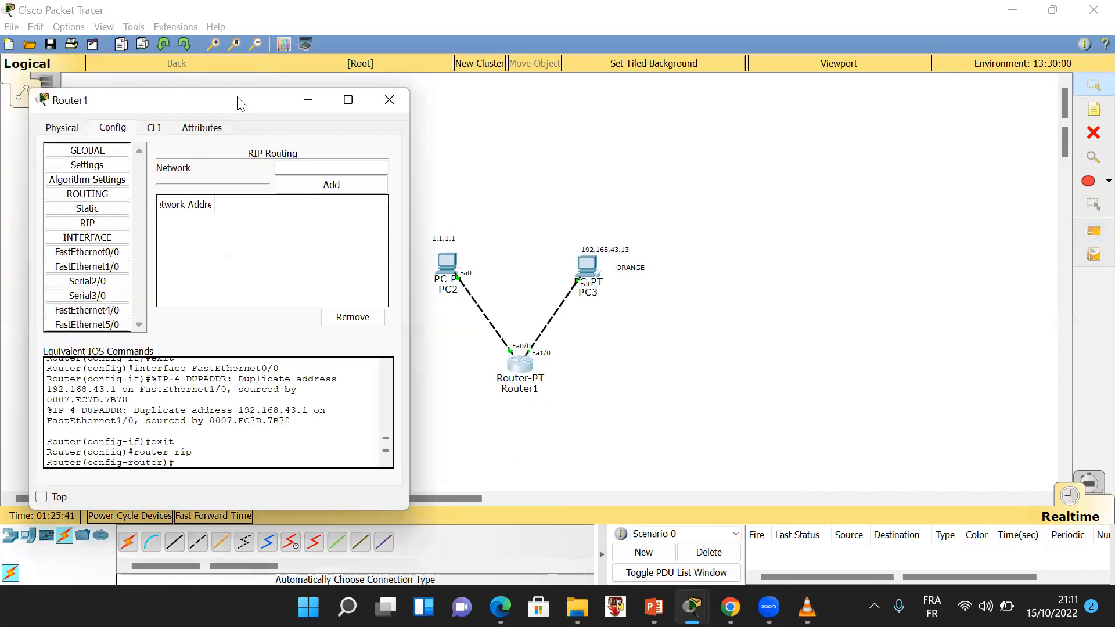
double_click(458, 242)
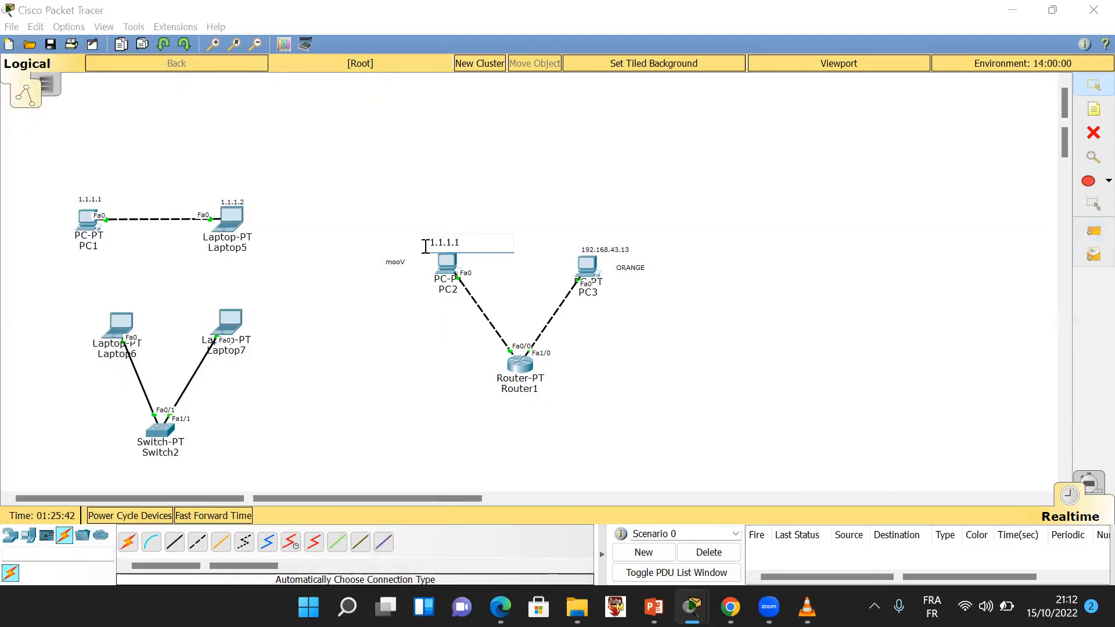
left_click_drag(468, 242, 419, 246)
mouse_move(701, 602)
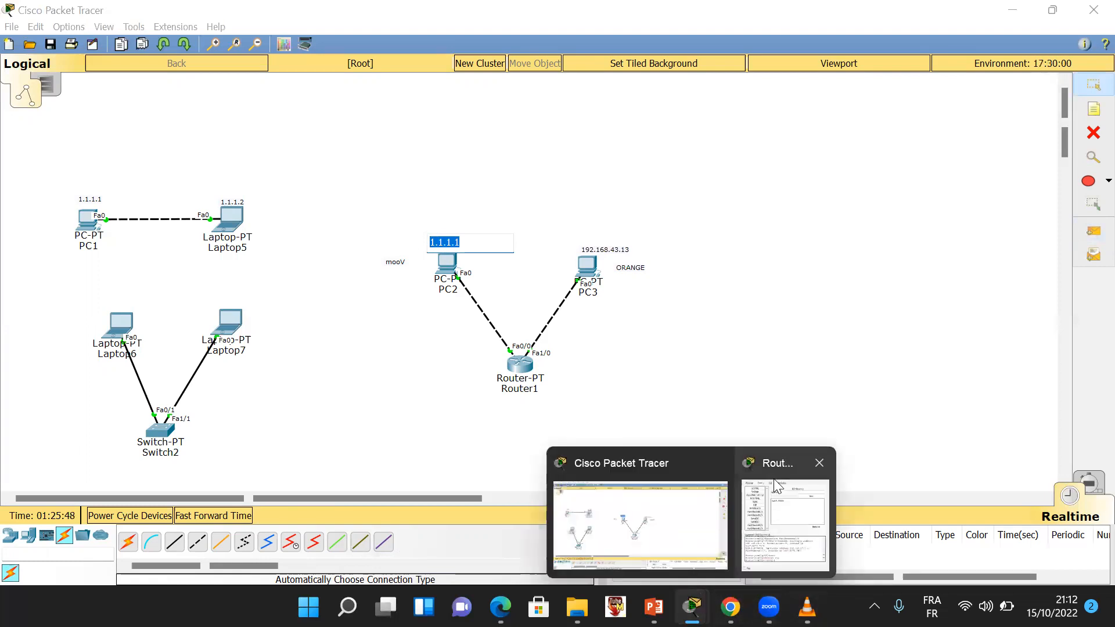
left_click(820, 463)
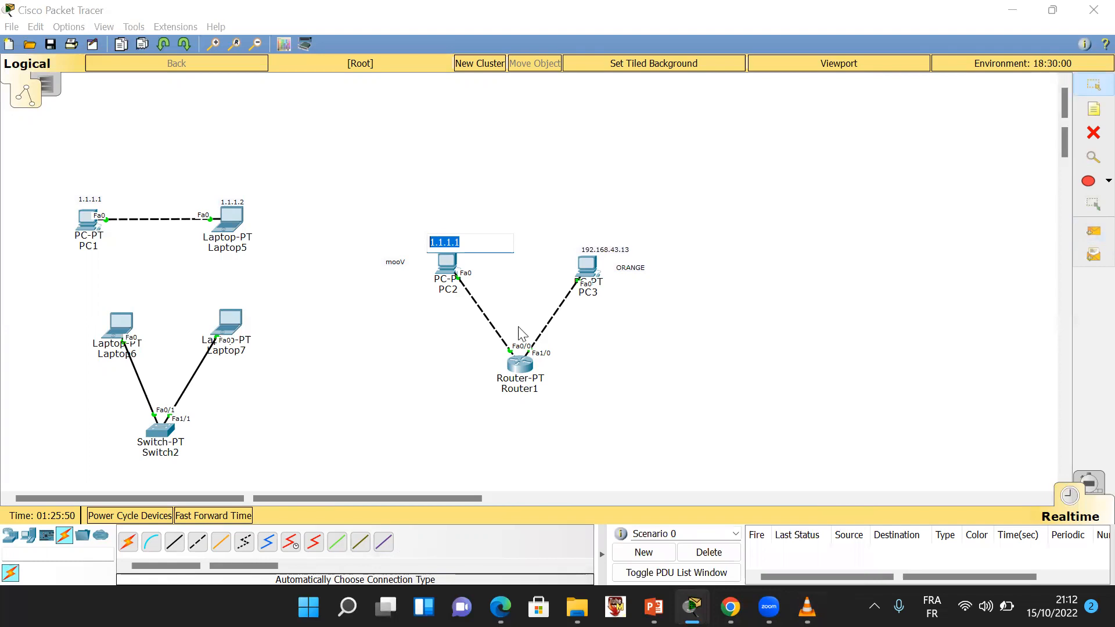
Add PC2's network to Router1's RIP routing using the address 1.1.1.1
left_click(522, 367)
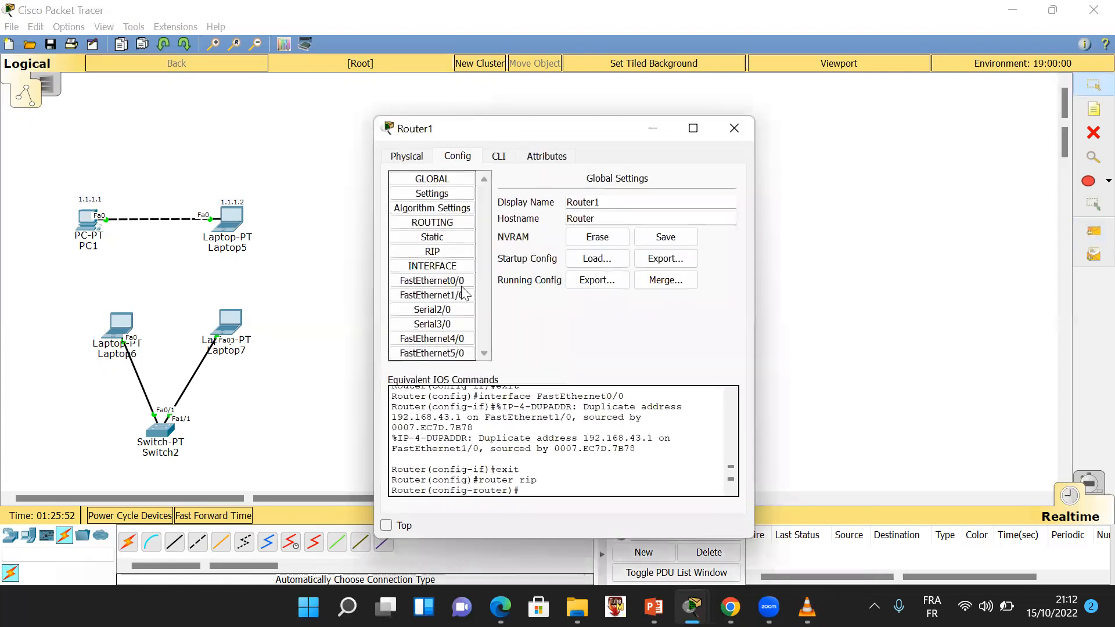
left_click(445, 252)
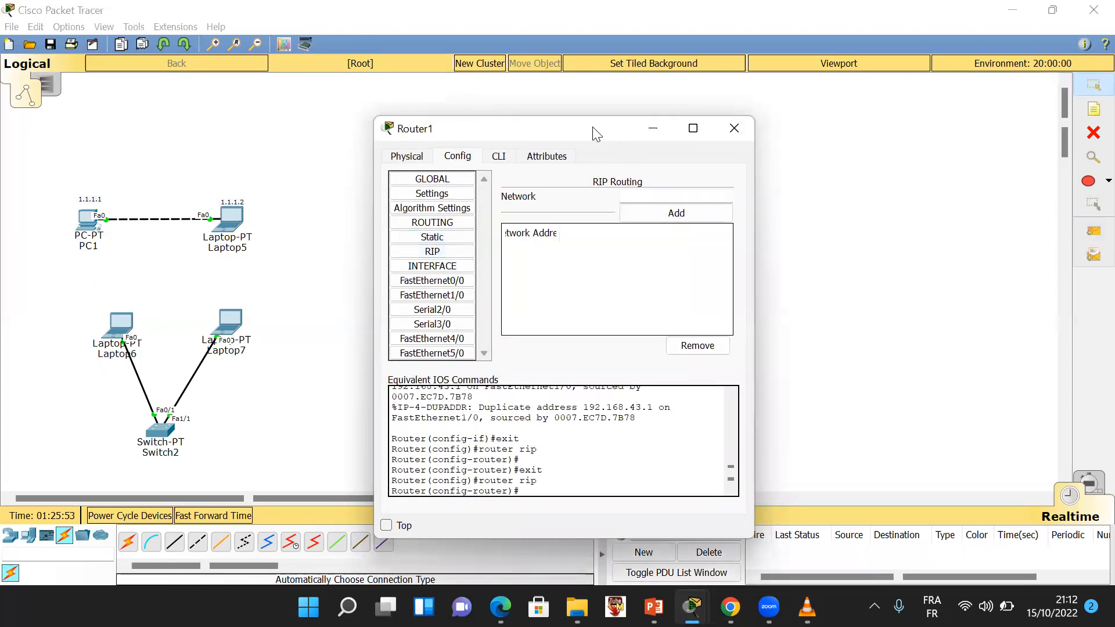
left_click_drag(598, 135, 252, 122)
left_click(294, 185)
type("1.1.1.1")
left_click(311, 201)
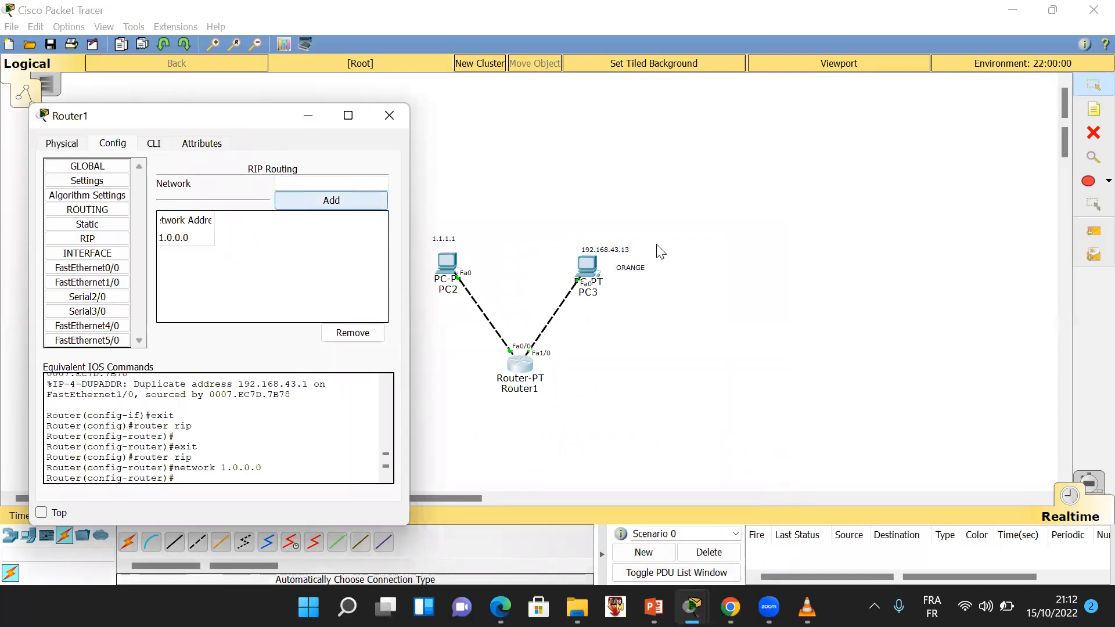
Copy the address in PC3's note, add its network 192.168.43.0 to Router1's RIP routing, and close the router window
left_click(618, 251)
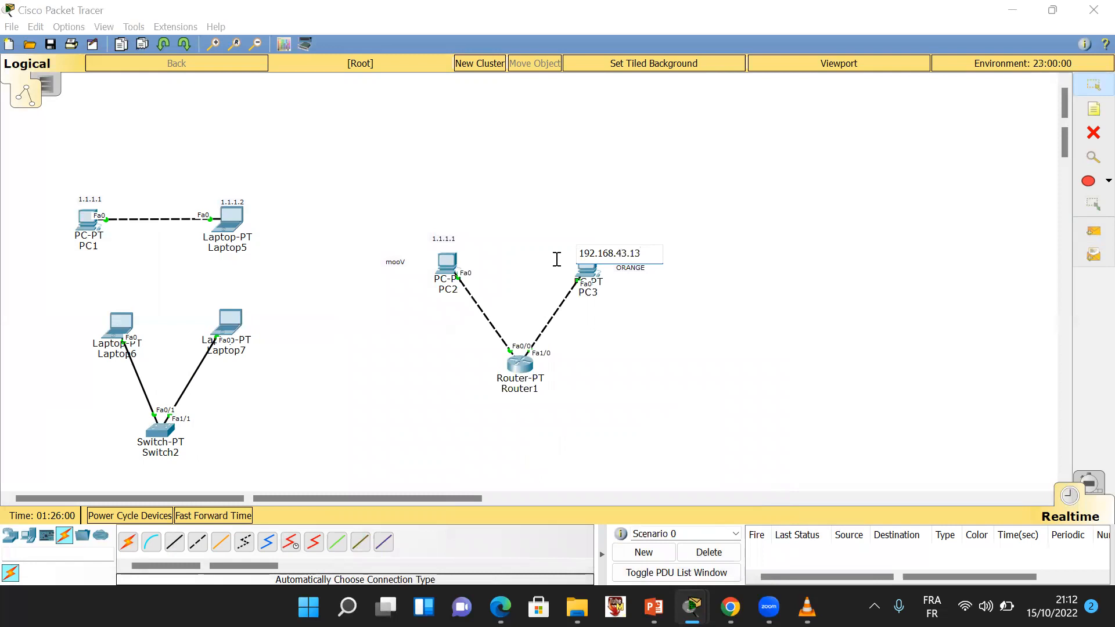
key("ctrl+a")
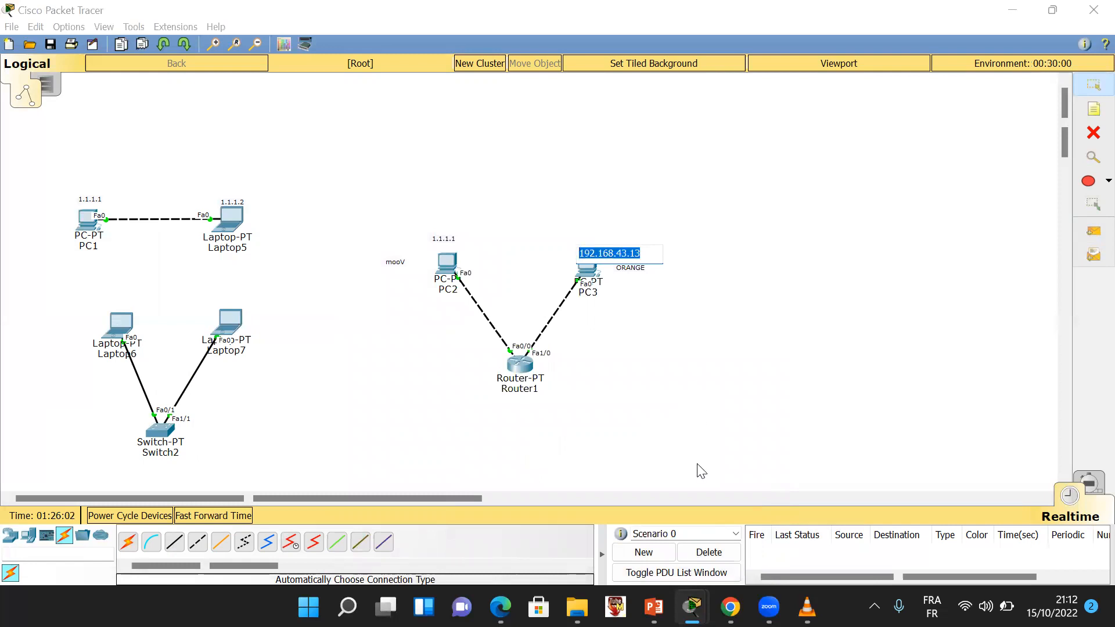
mouse_move(692, 607)
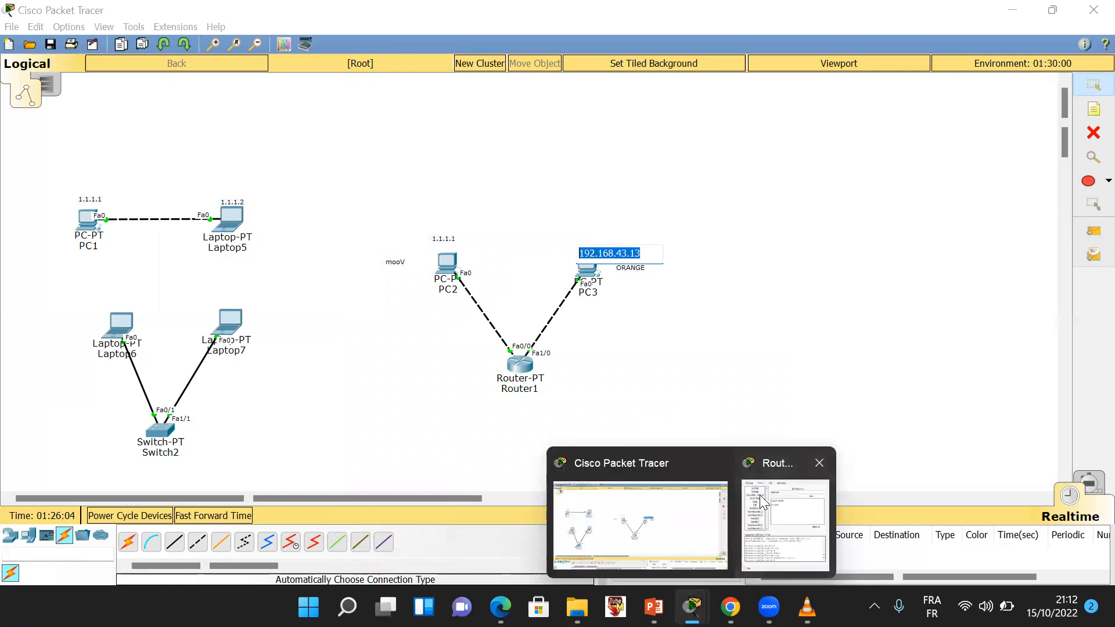
left_click(787, 520)
left_click(303, 183)
type("192.168.43.0")
left_click(332, 202)
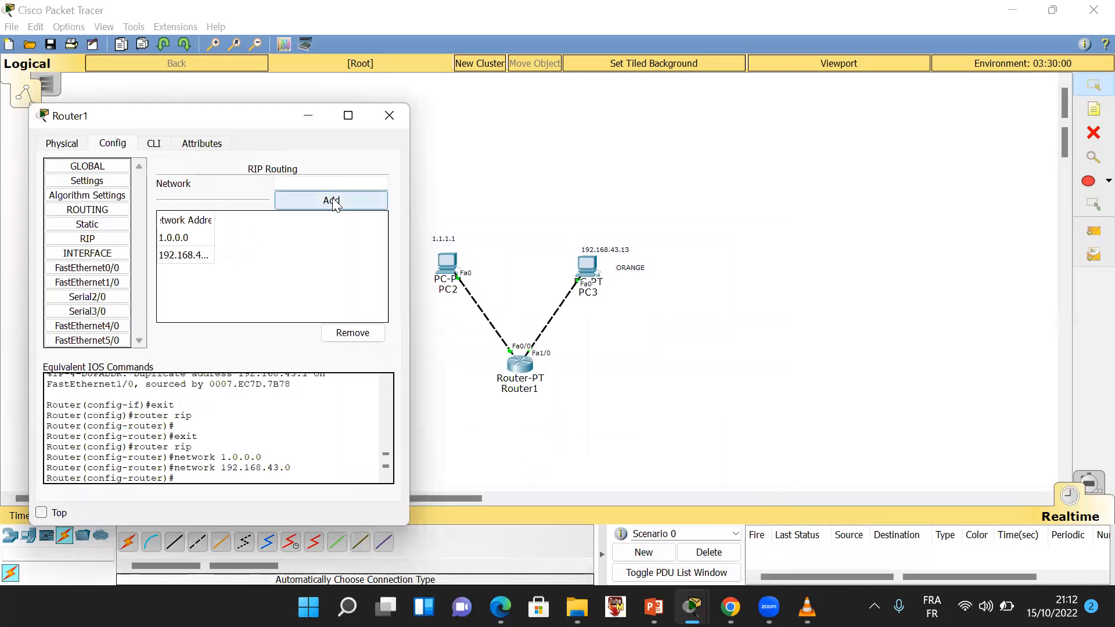
left_click(397, 118)
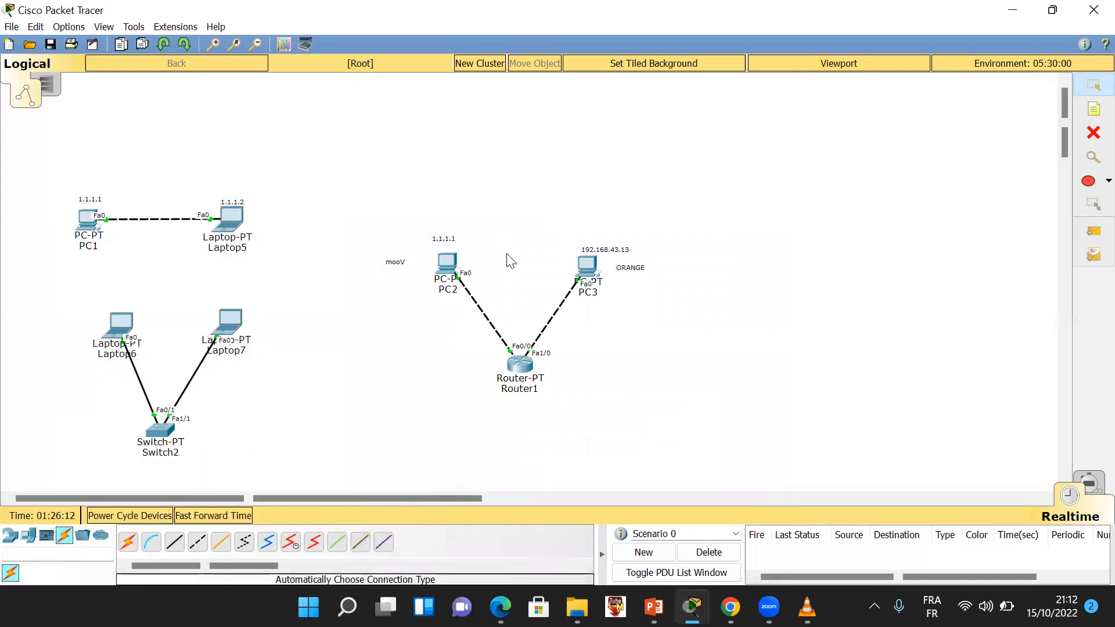
Send a simple PDU from PC3 to PC2 to test routing between the two networks
left_click(1091, 231)
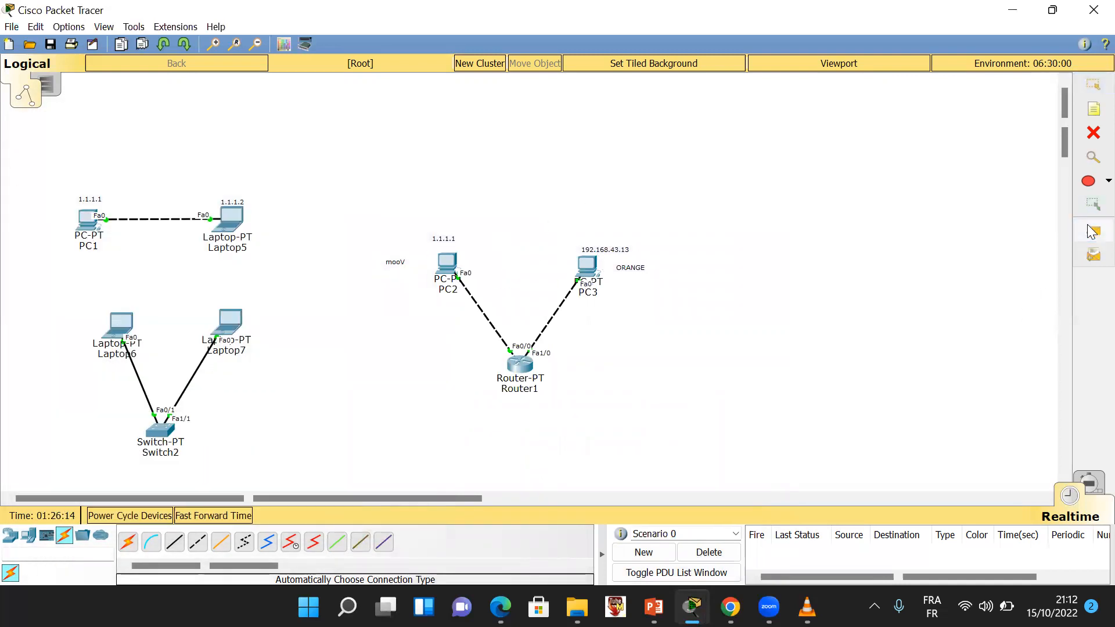
left_click(586, 266)
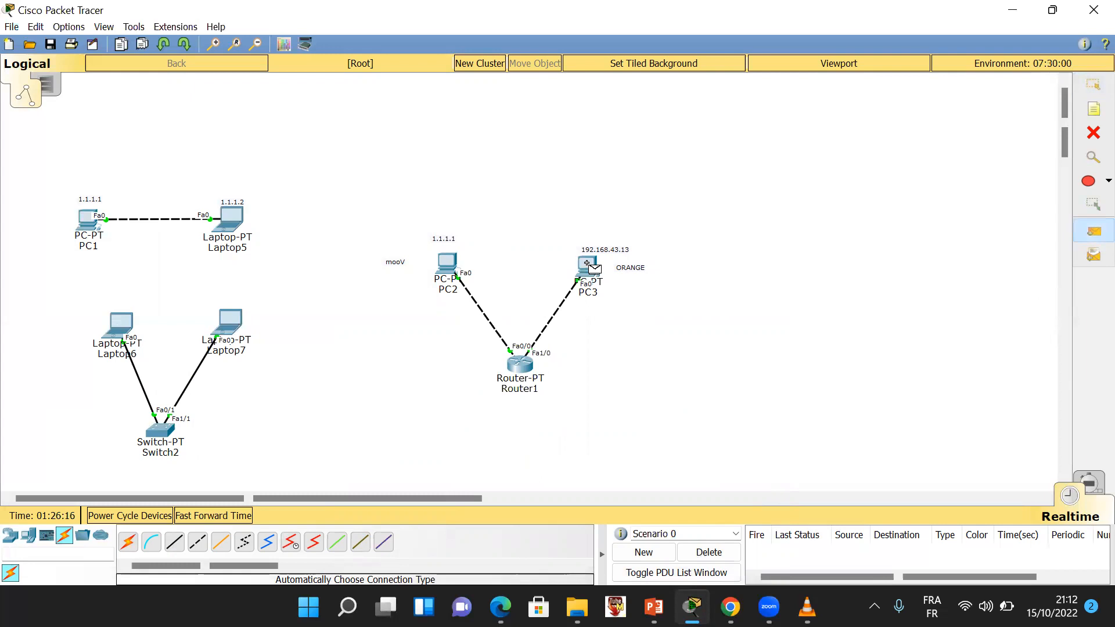
left_click(453, 266)
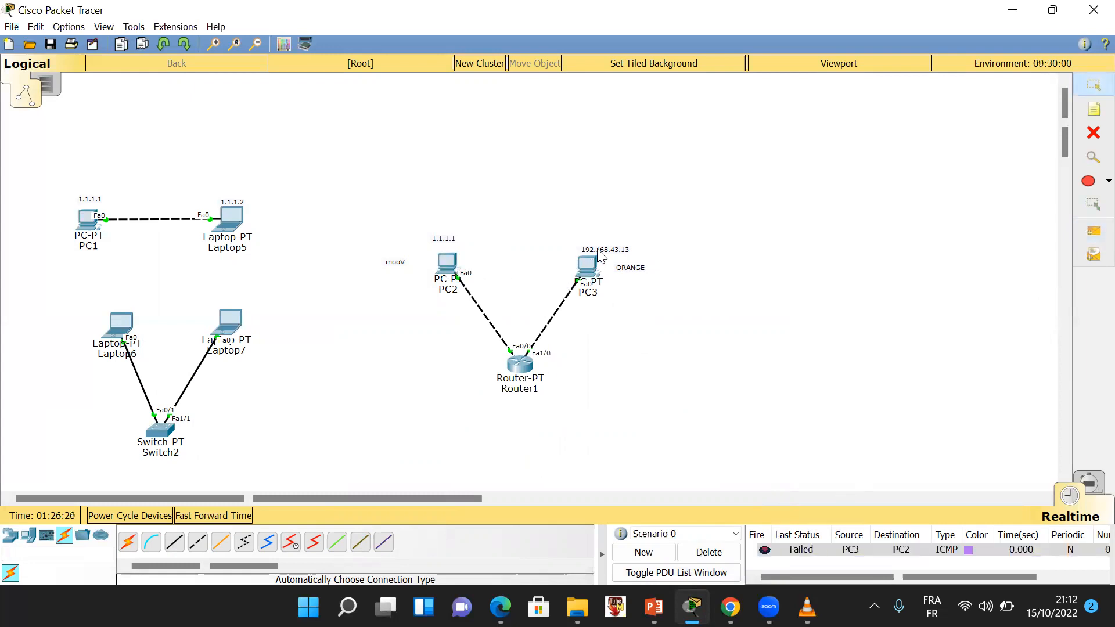
Copy the IP address of Router1's FastEthernet1/0 port and set PC3's default gateway to 192.168.43.1
left_click(515, 366)
left_click(461, 296)
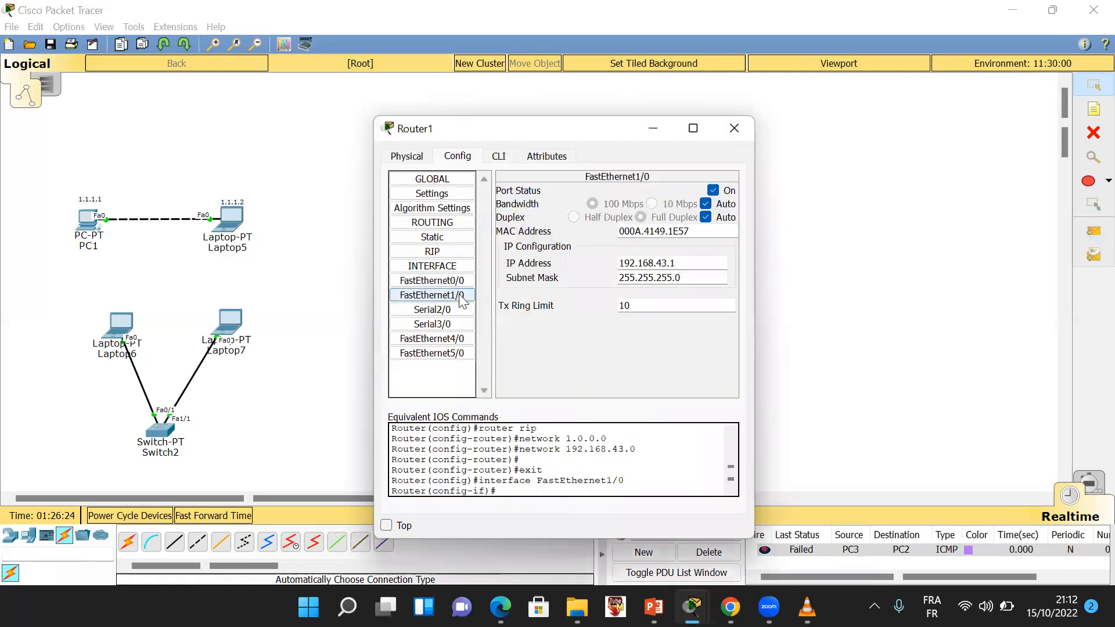
left_click_drag(692, 263, 598, 269)
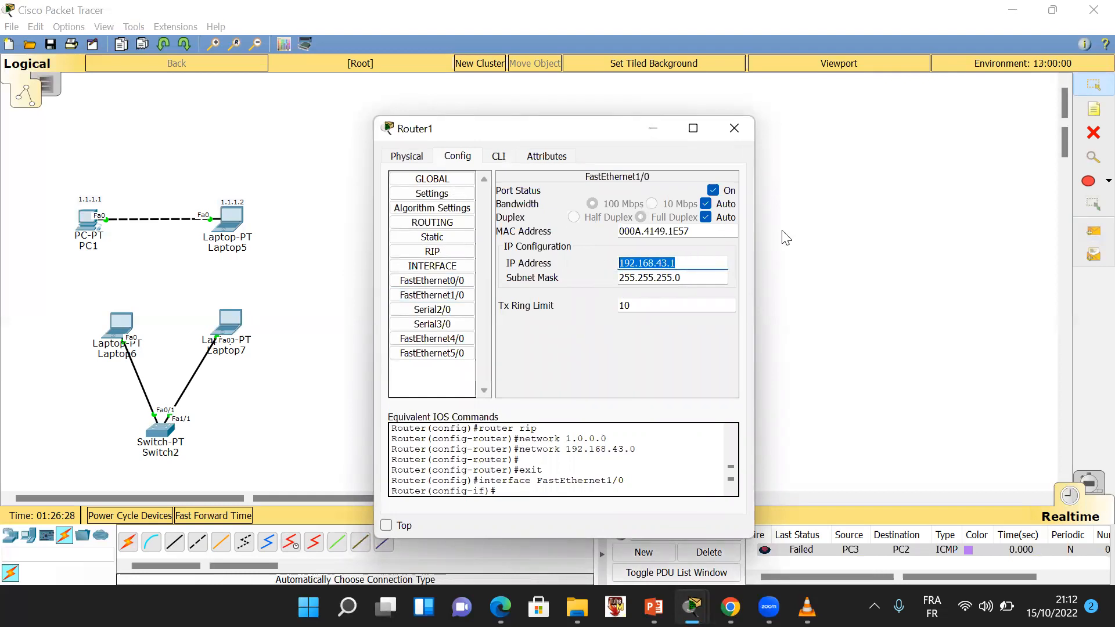
left_click(739, 128)
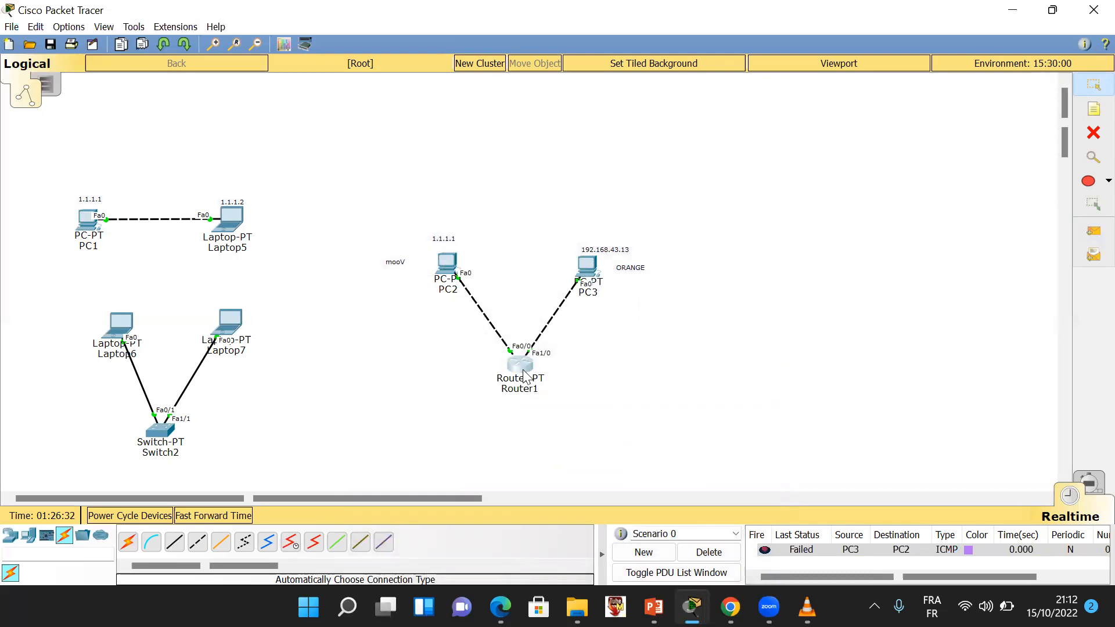
left_click(587, 265)
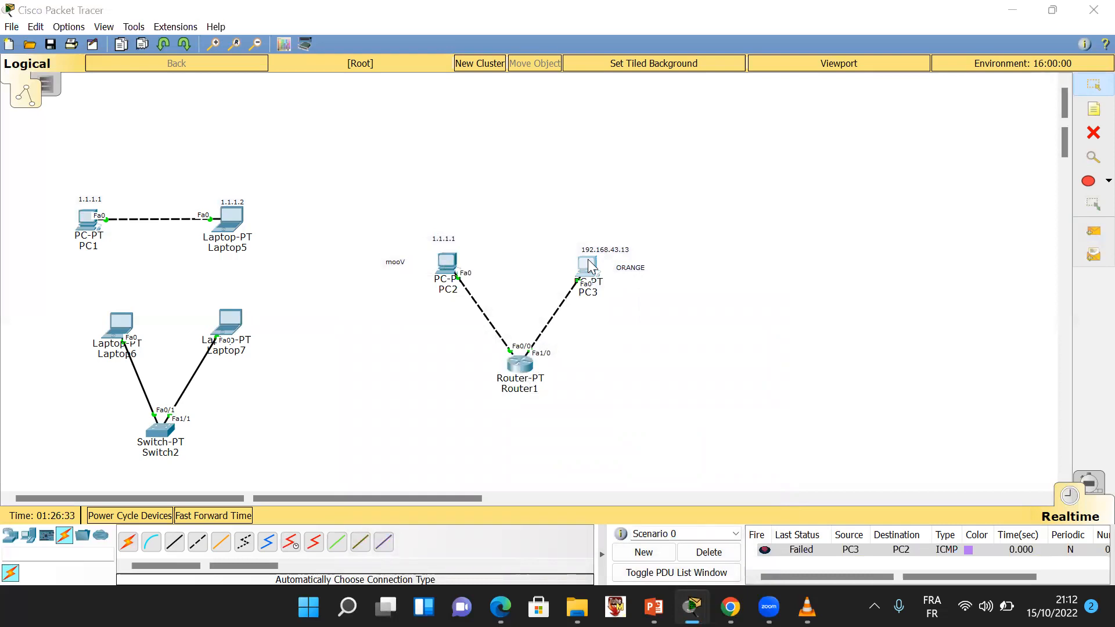
left_click(379, 213)
left_click(498, 267)
type("192.168.43.1")
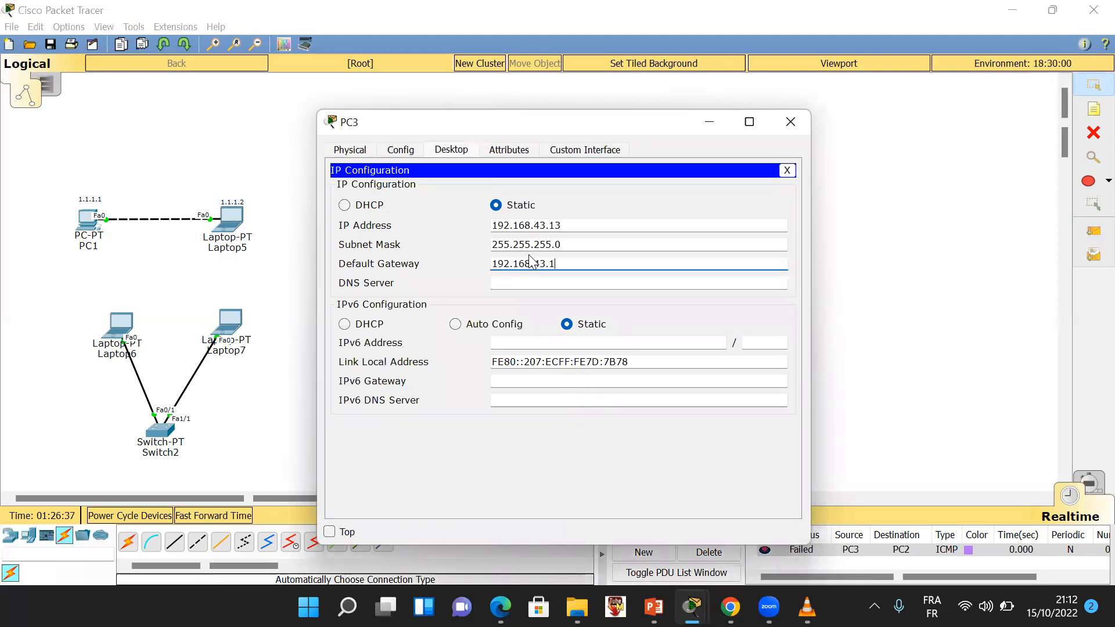
Close PC3's window and copy the IP address of Router1's FastEthernet0/0 port
left_click(790, 125)
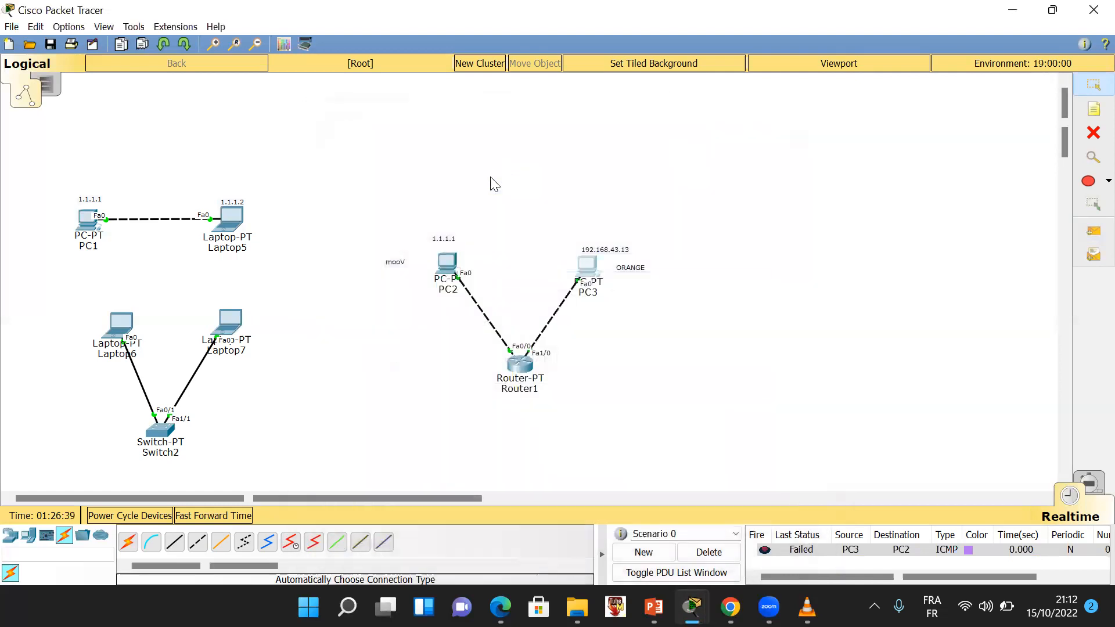
left_click(448, 260)
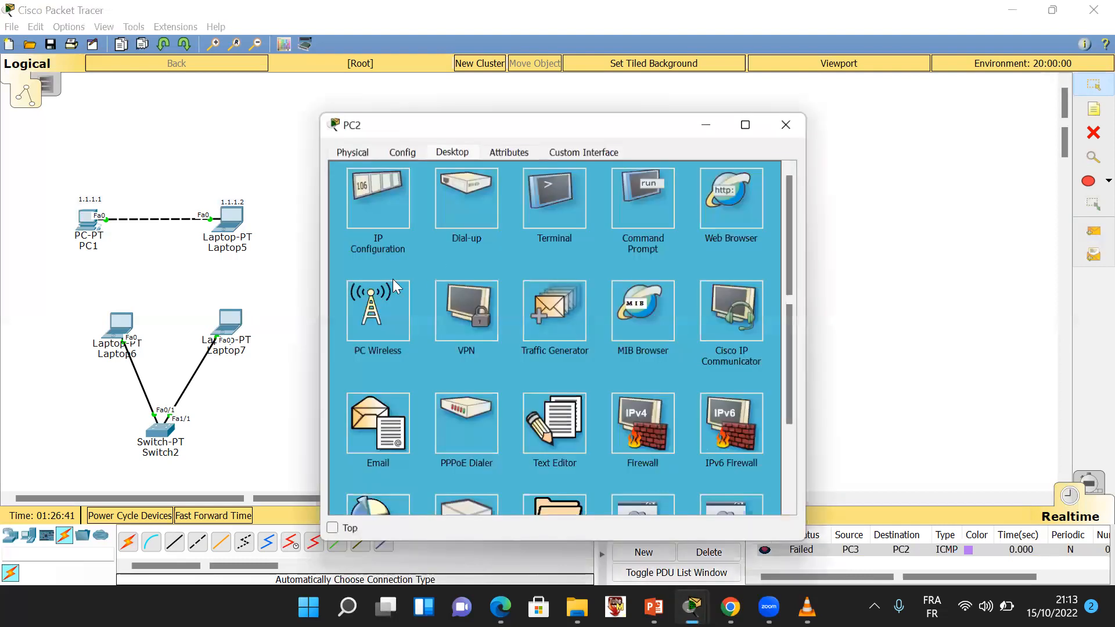
left_click(791, 121)
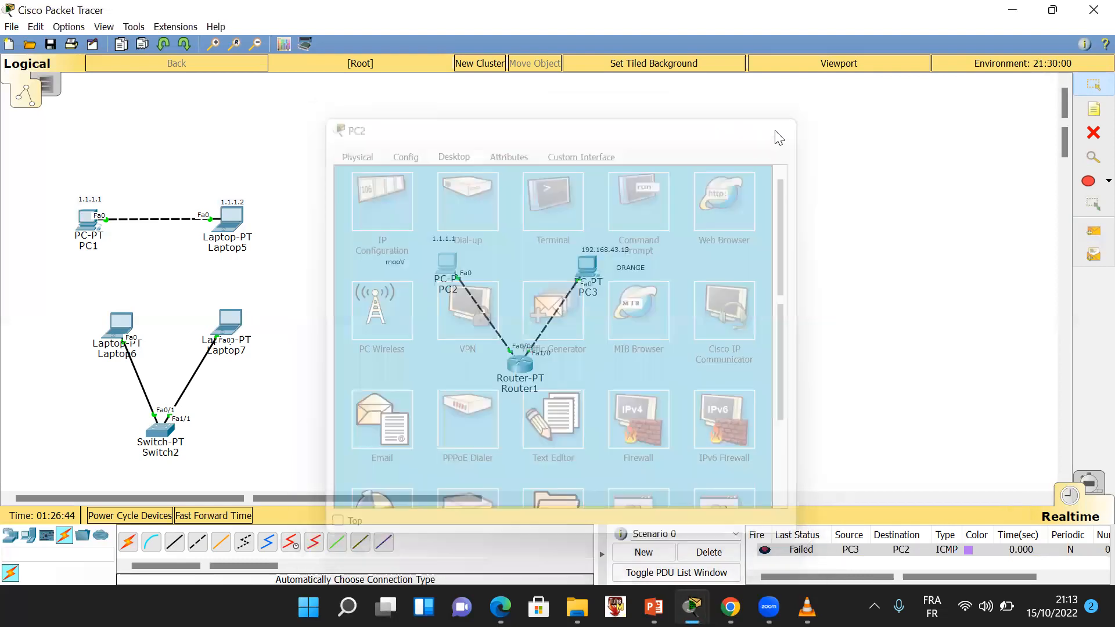
left_click(521, 364)
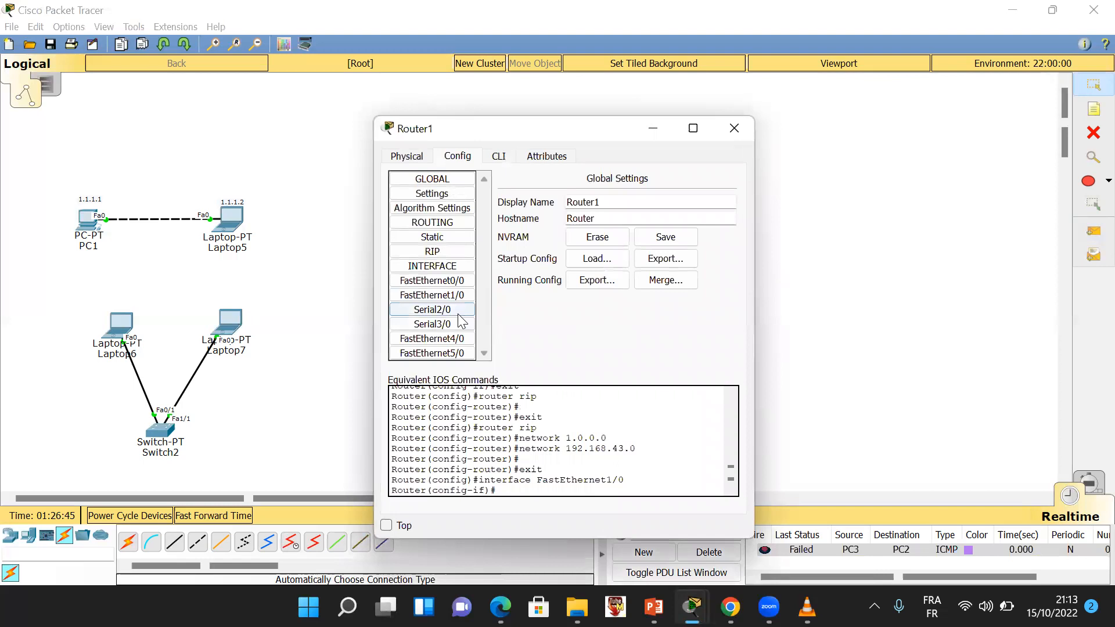
left_click(450, 286)
left_click_drag(588, 130, 207, 129)
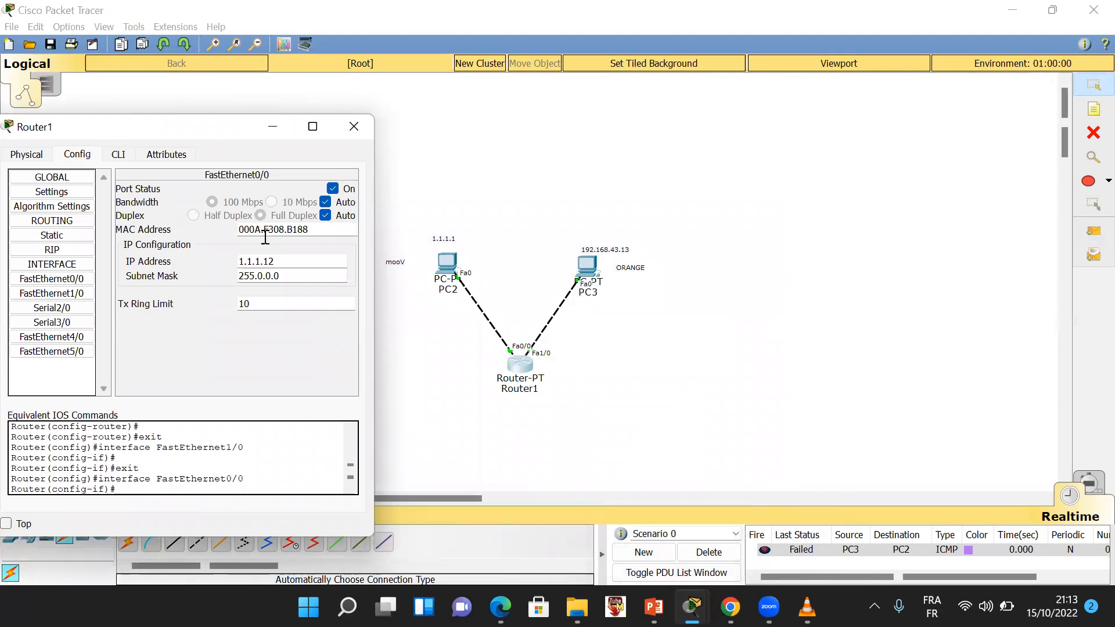
left_click(82, 279)
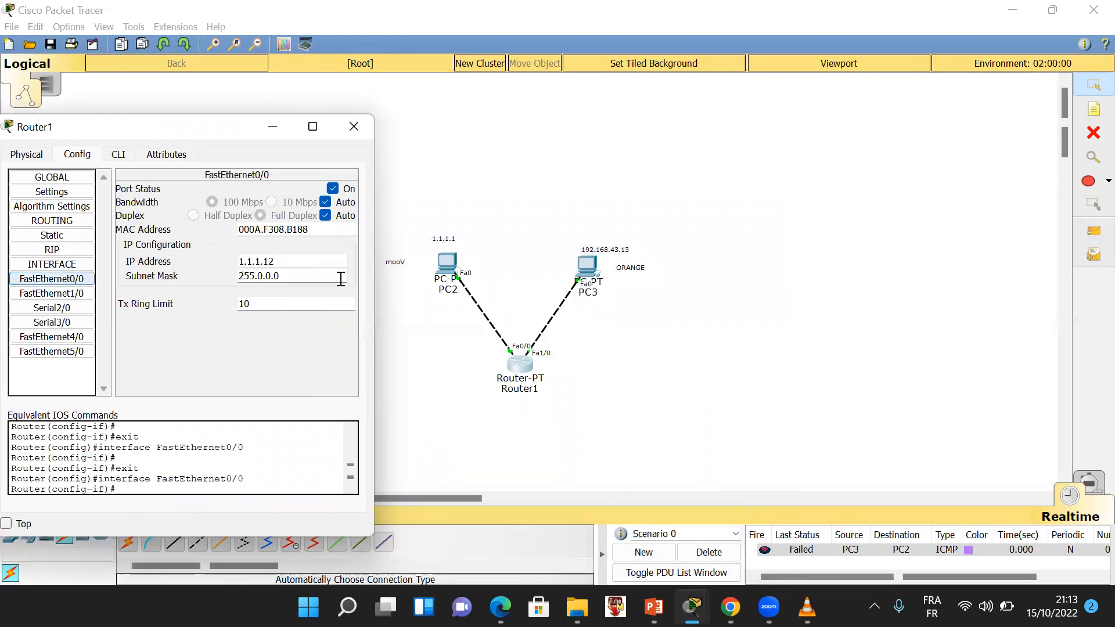
left_click_drag(289, 256, 223, 258)
key("ctrl+c")
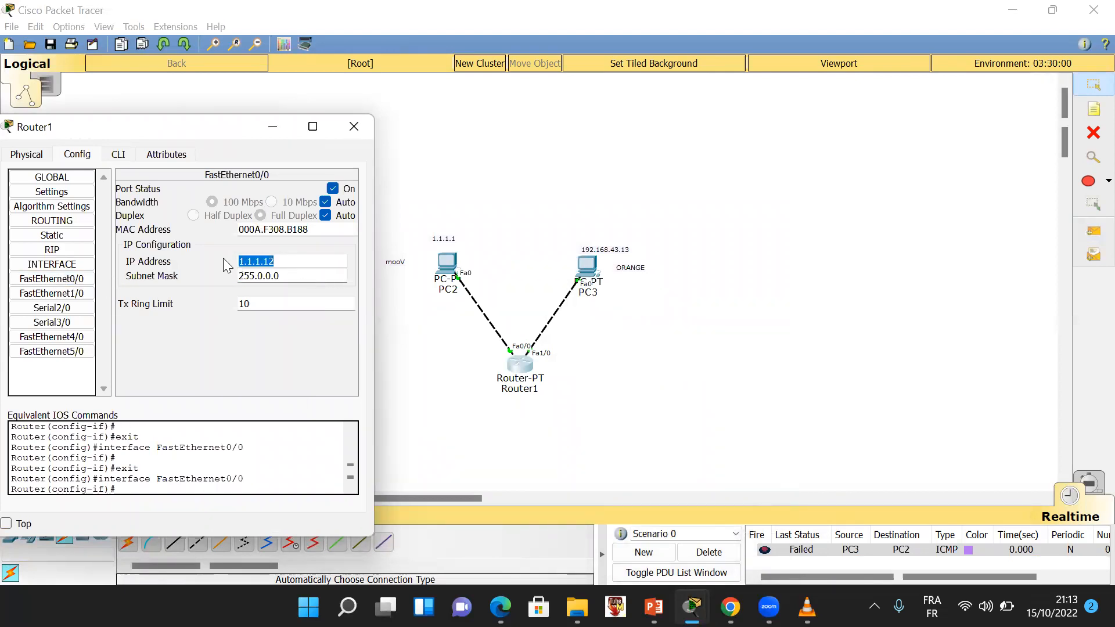
Set PC2's default gateway to 1.1.1.12, closing the router window before and PC2's window after the change
left_click(354, 127)
left_click(446, 264)
left_click(386, 208)
key("ctrl+v")
left_click(804, 123)
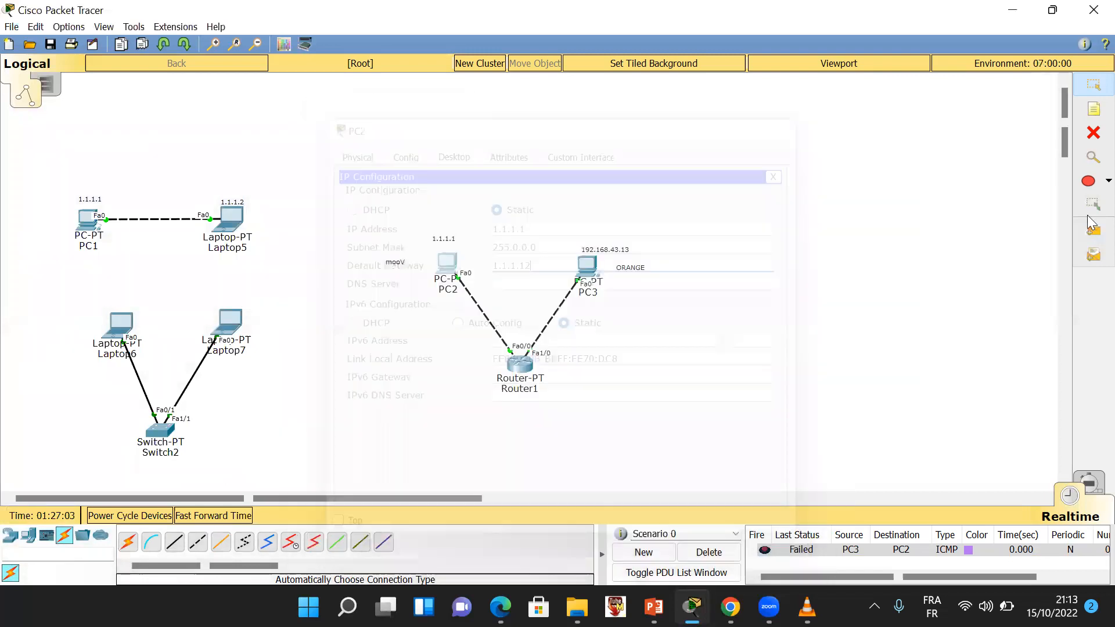
Delete the previous PDU from the scenario and send a new simple PDU from PC3 to PC2
left_click(711, 554)
left_click(589, 266)
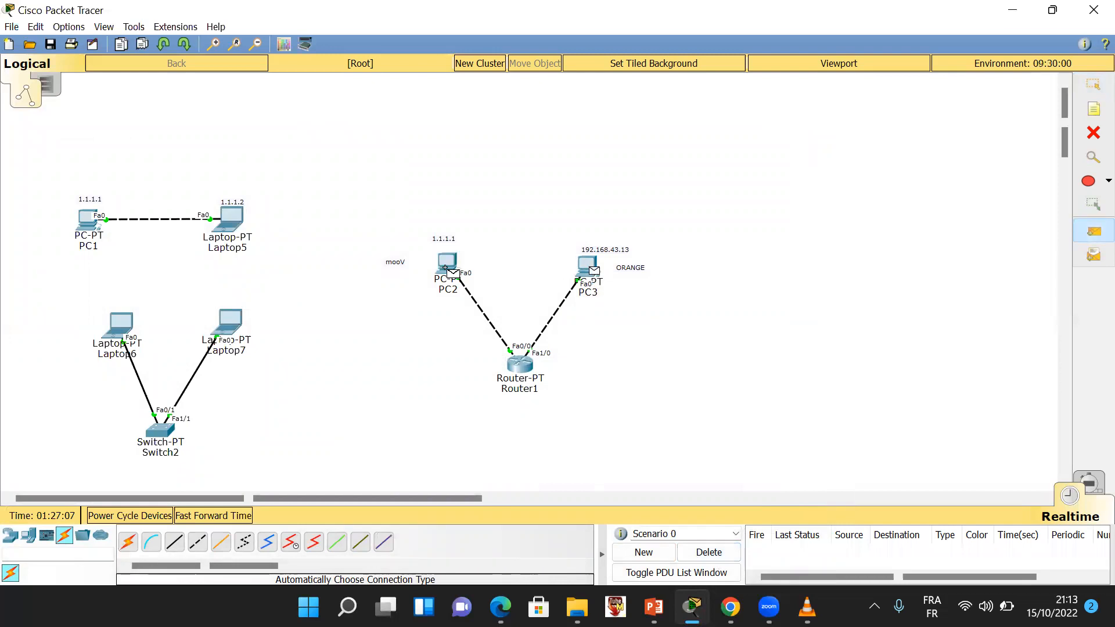
left_click(446, 265)
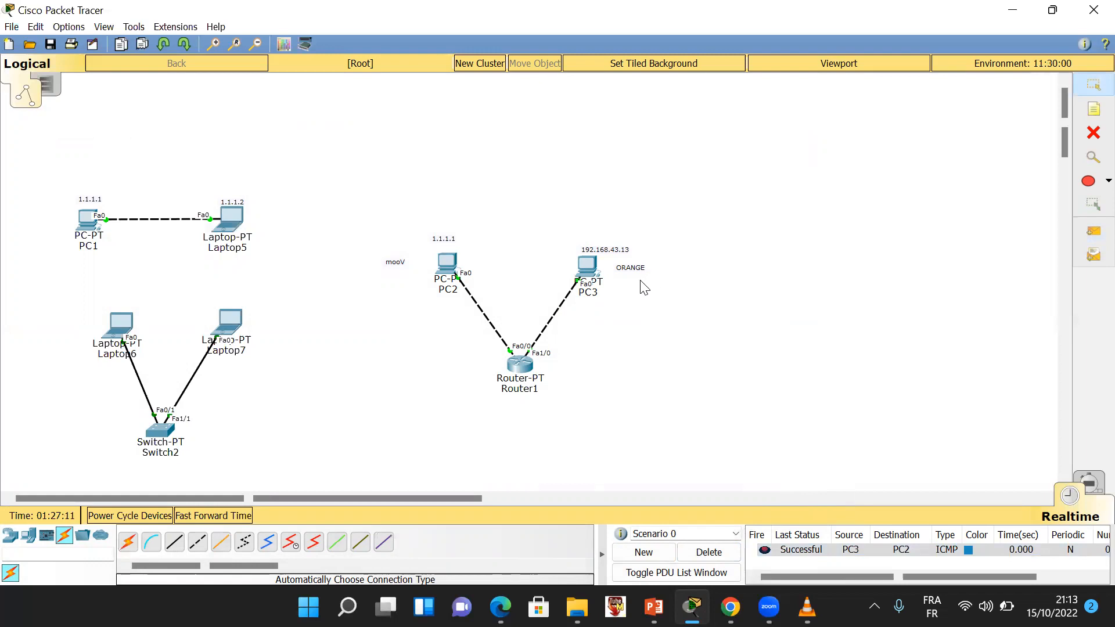
Clear the PC3-to-PC2 PDU from the scenario and send a simple PDU from PC2 to PC3 to test the reverse direction
left_click(709, 553)
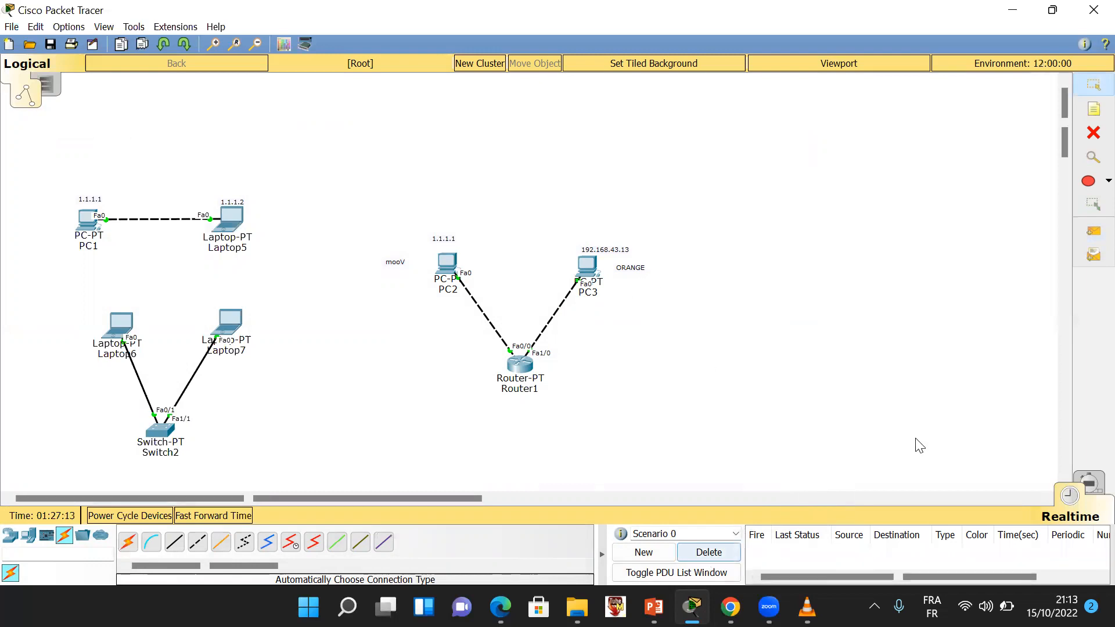
left_click(1092, 239)
left_click(455, 269)
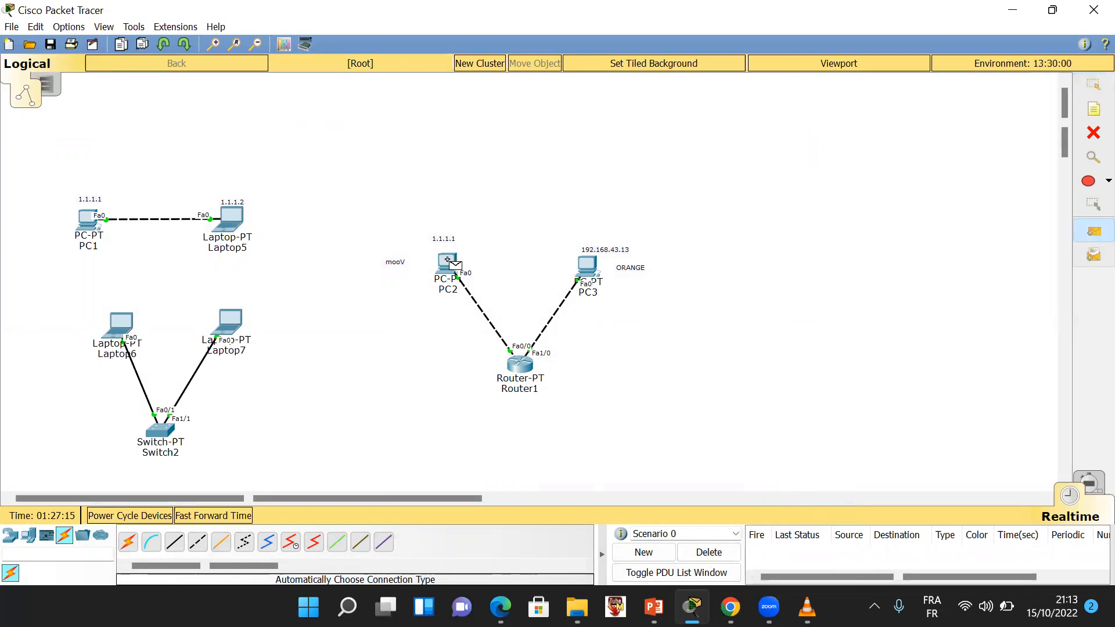
left_click(593, 267)
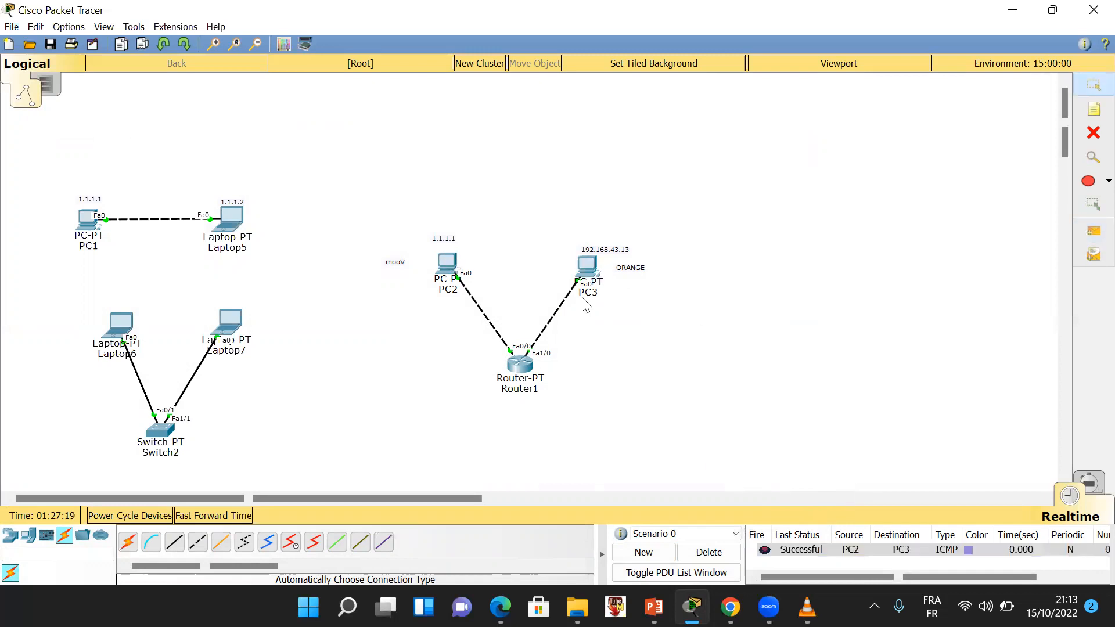
Select the routed network of PC2, PC3 and Router1 with its address notes, and dismiss the low-battery alert
left_click_drag(413, 175, 605, 436)
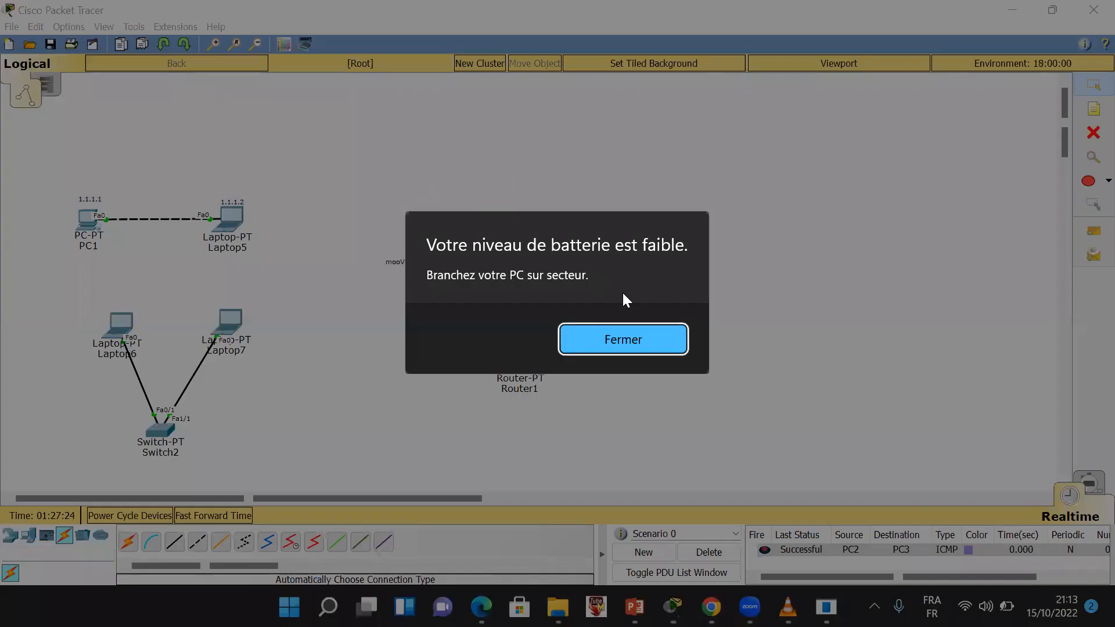
left_click(615, 339)
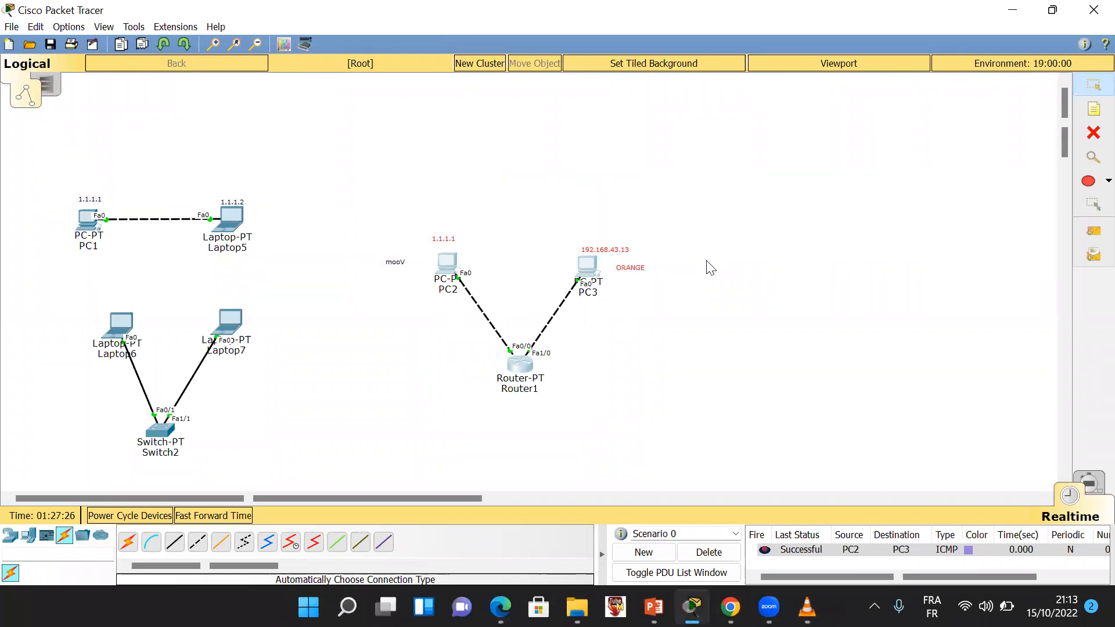